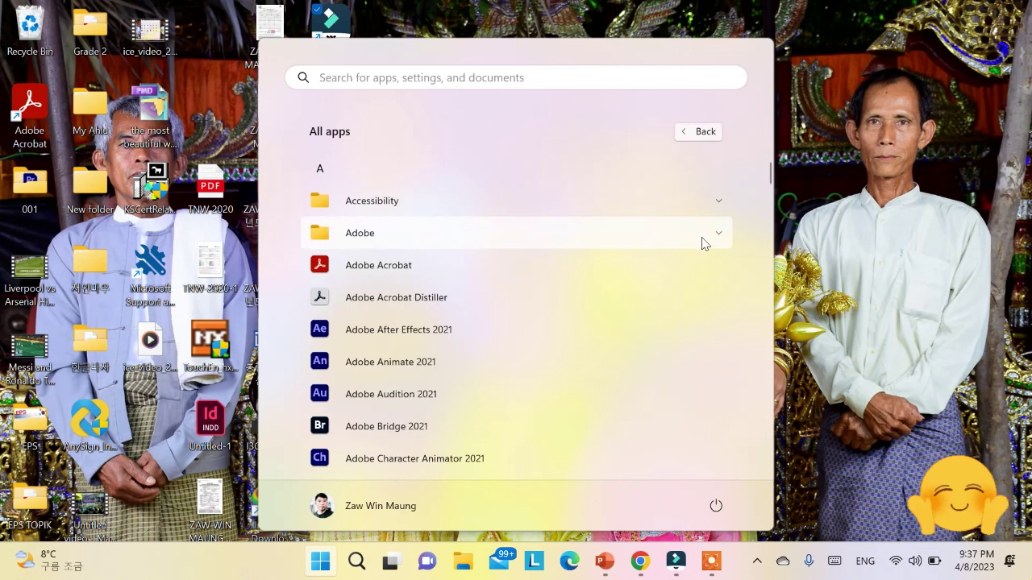
# Launch Adobe PageMaker 7.0 from the Adobe program folder and start a new publication.
pyautogui.click(712, 234)
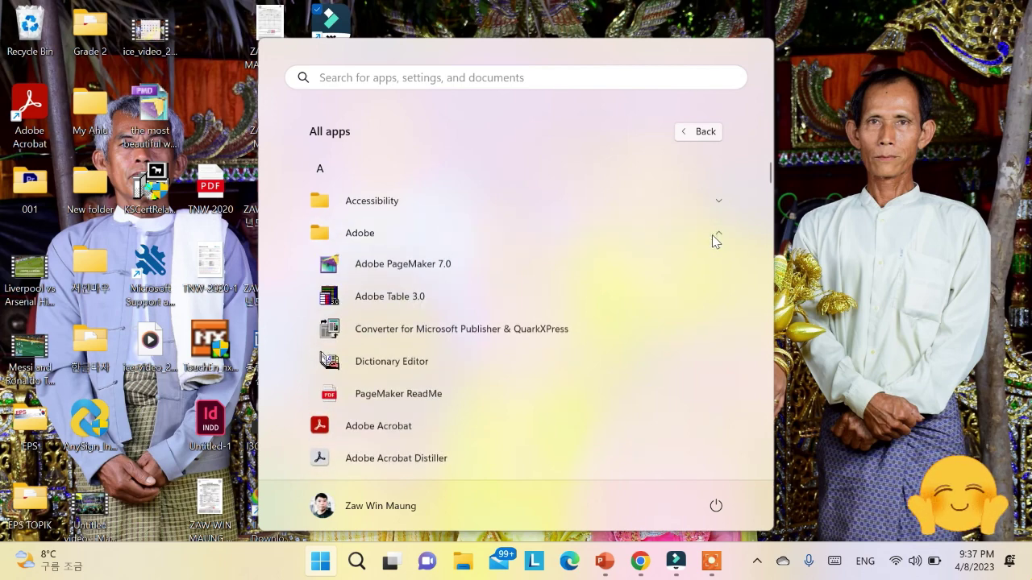
pyautogui.click(425, 275)
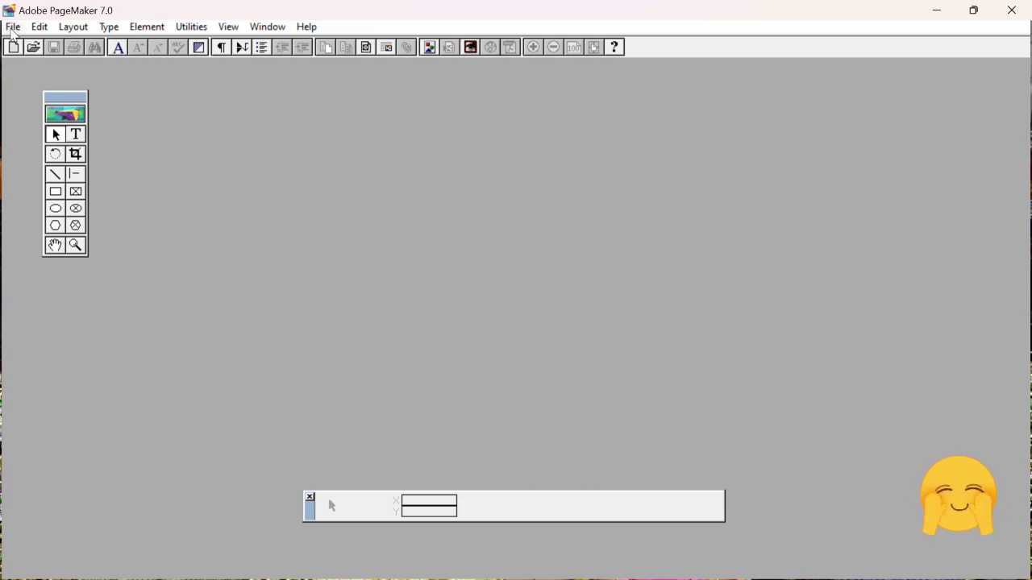
pyautogui.click(13, 29)
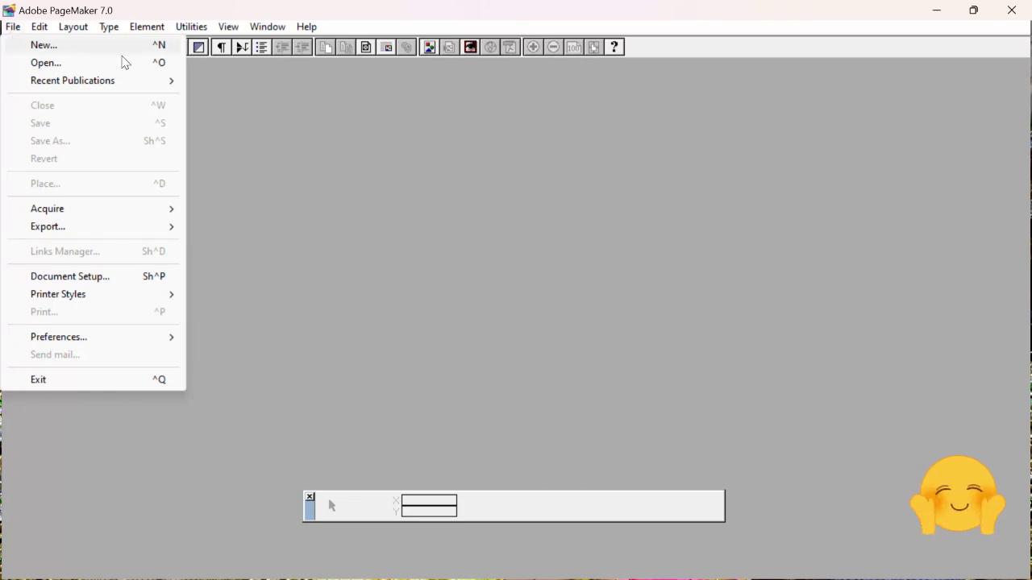
pyautogui.click(8, 28)
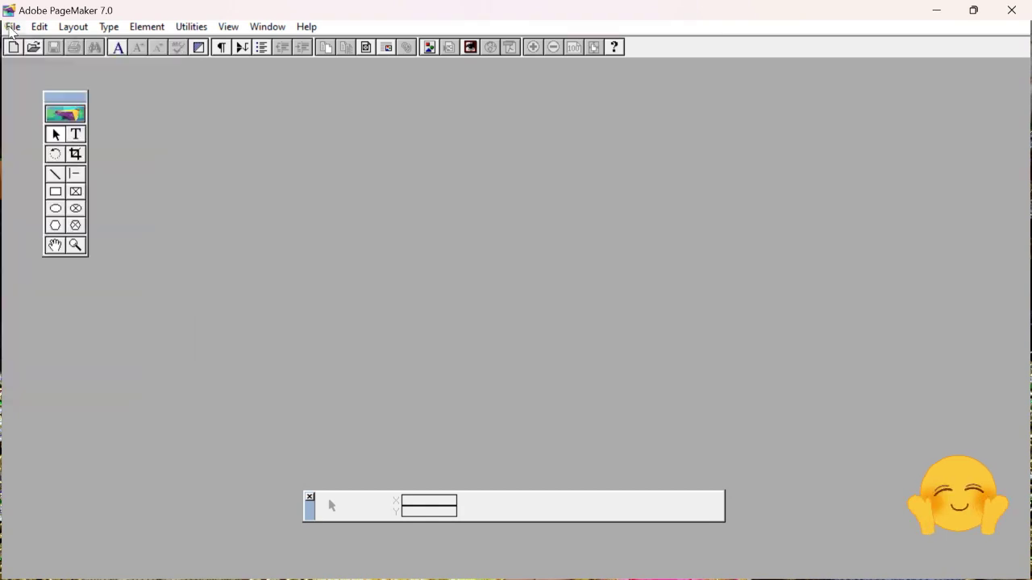
pyautogui.click(10, 29)
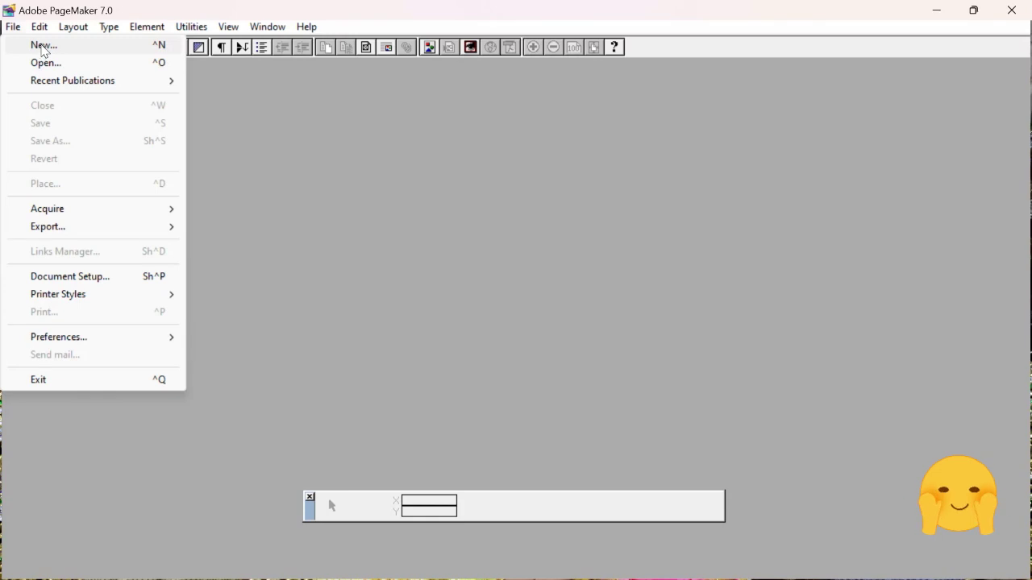
pyautogui.click(54, 50)
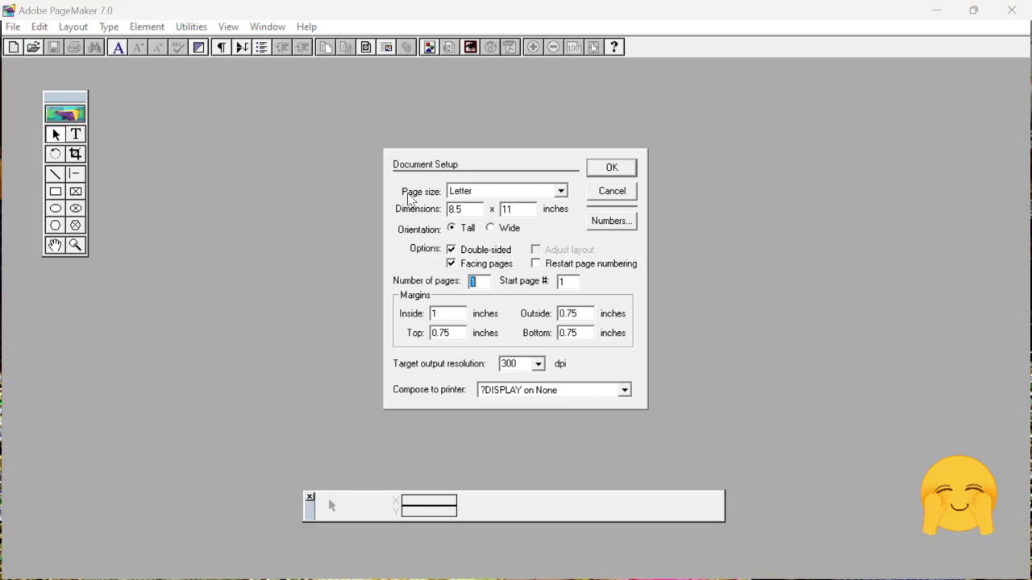
# Set the new publication's page size to A4.
pyautogui.click(480, 194)
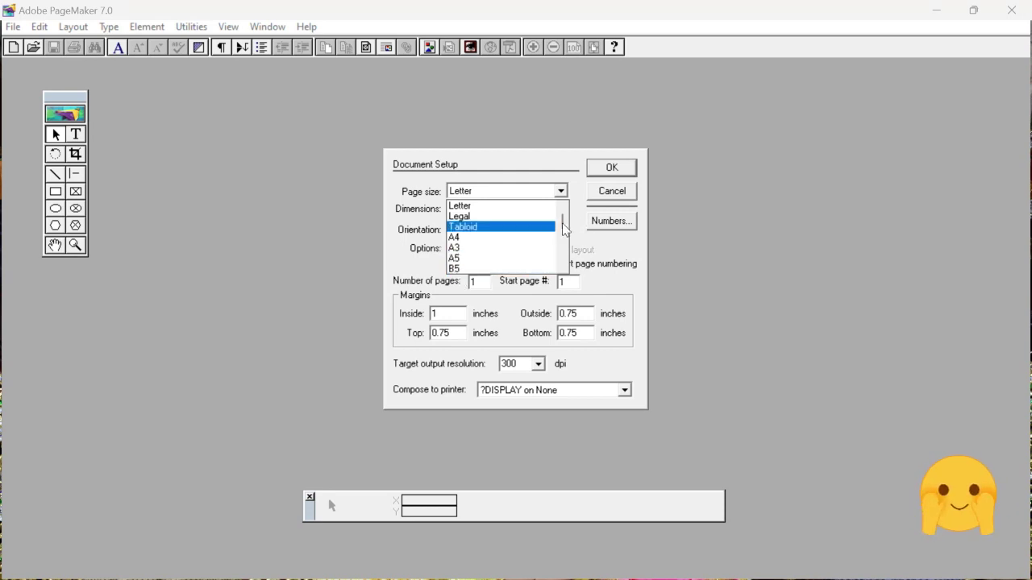
pyautogui.moveTo(562, 228)
pyautogui.mouseDown()
pyautogui.moveTo(561, 284)
pyautogui.moveTo(560, 218)
pyautogui.mouseUp()
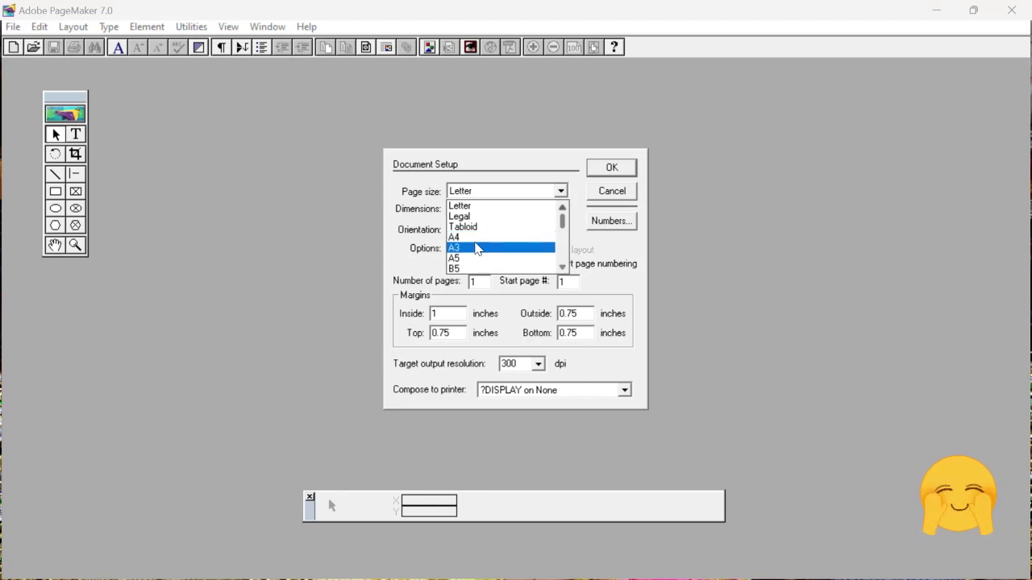
pyautogui.click(475, 239)
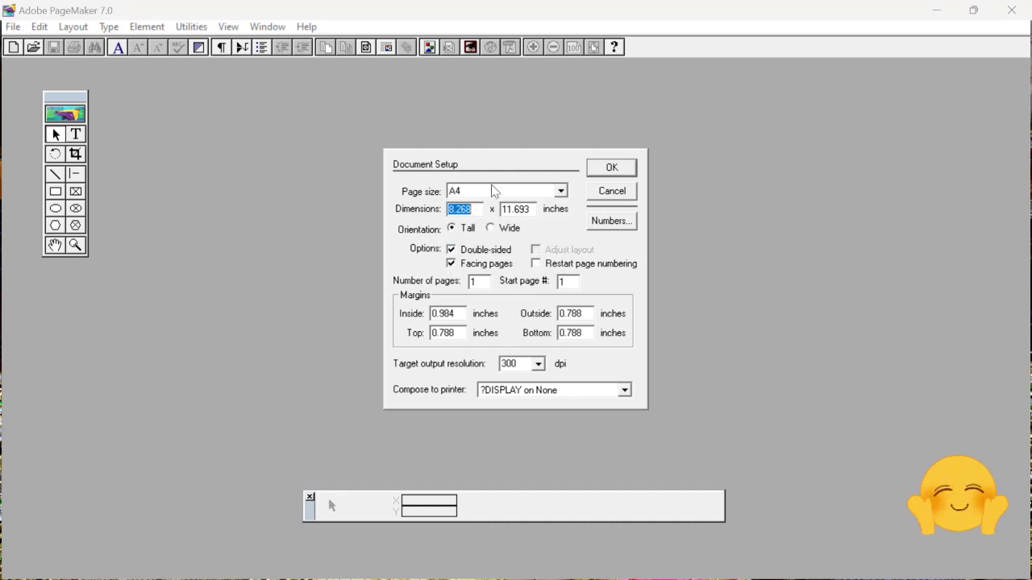
# Set the number of pages to 10 and turn off the Double-sided option.
pyautogui.click(451, 265)
pyautogui.click(452, 265)
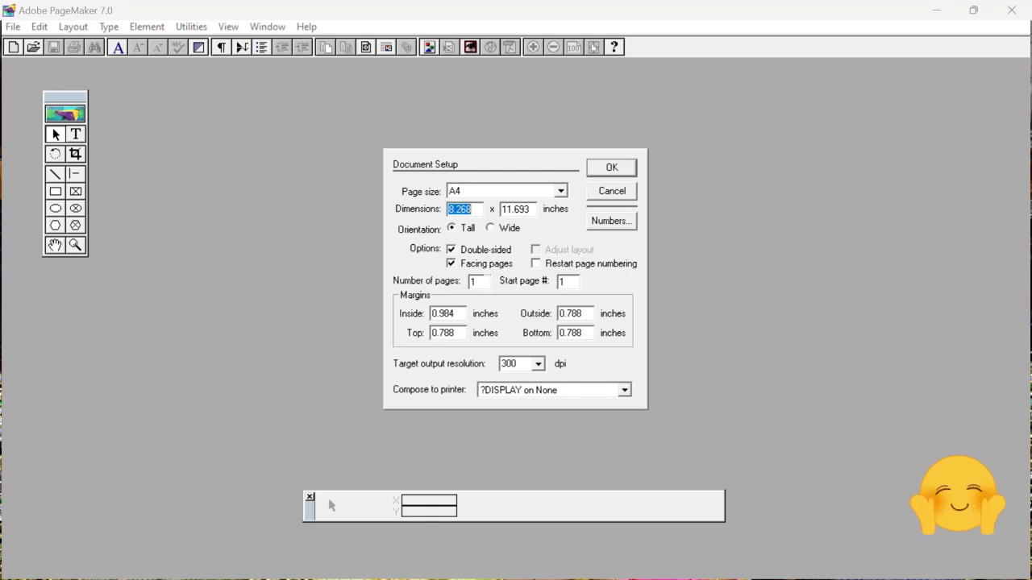
pyautogui.click(485, 281)
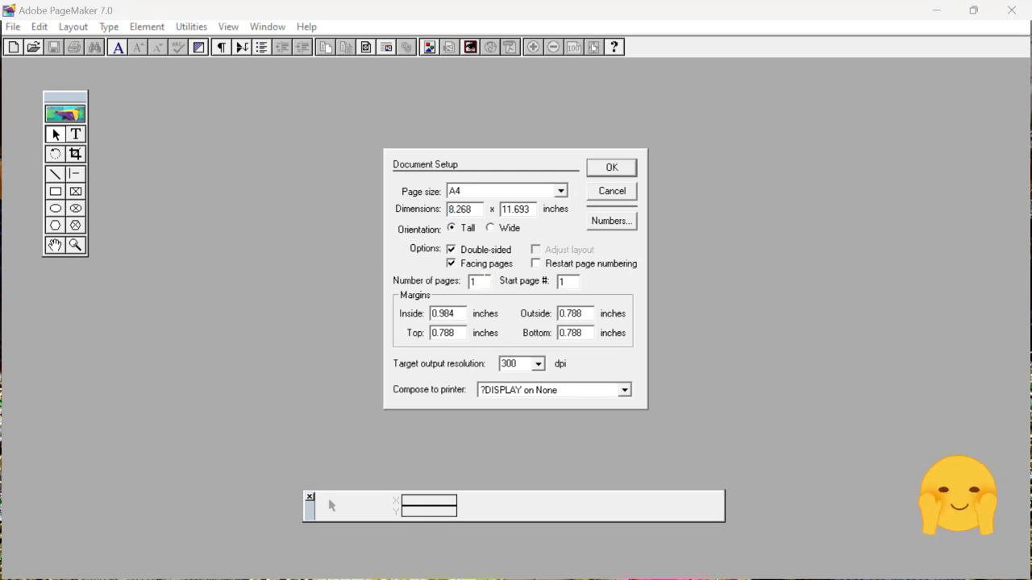
pyautogui.moveTo(482, 281); pyautogui.dragTo(460, 277)
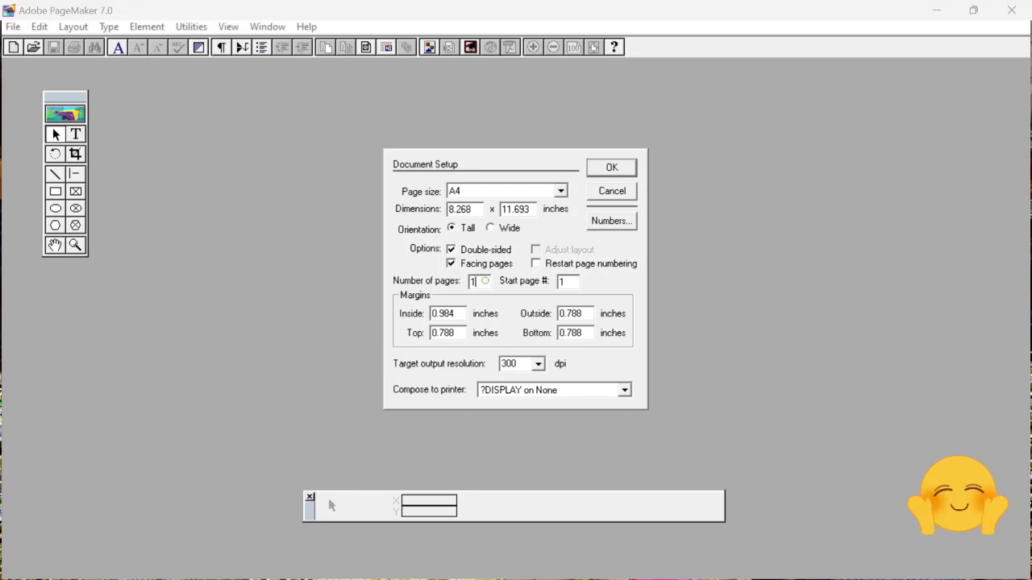
pyautogui.write('10')
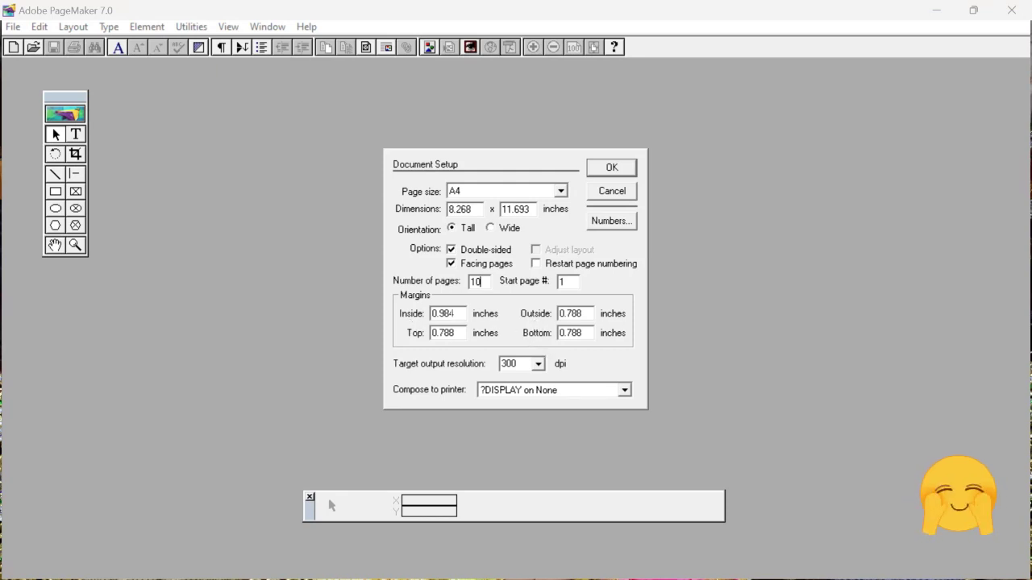
pyautogui.click(452, 252)
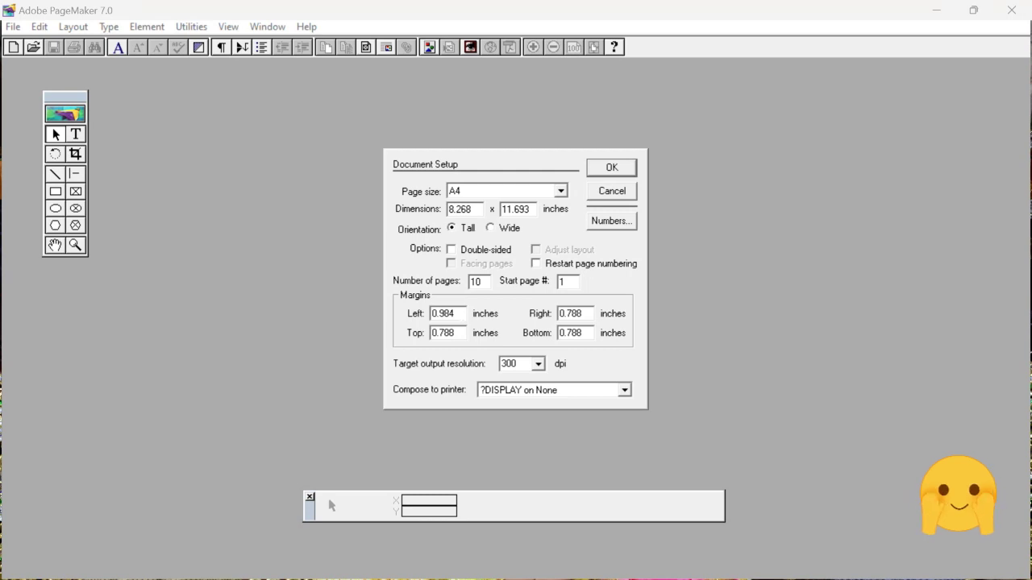
# Set the left margin to .75 inches and the right, top and bottom margins to 1 inch, and create the publication.
pyautogui.doubleClick(448, 313)
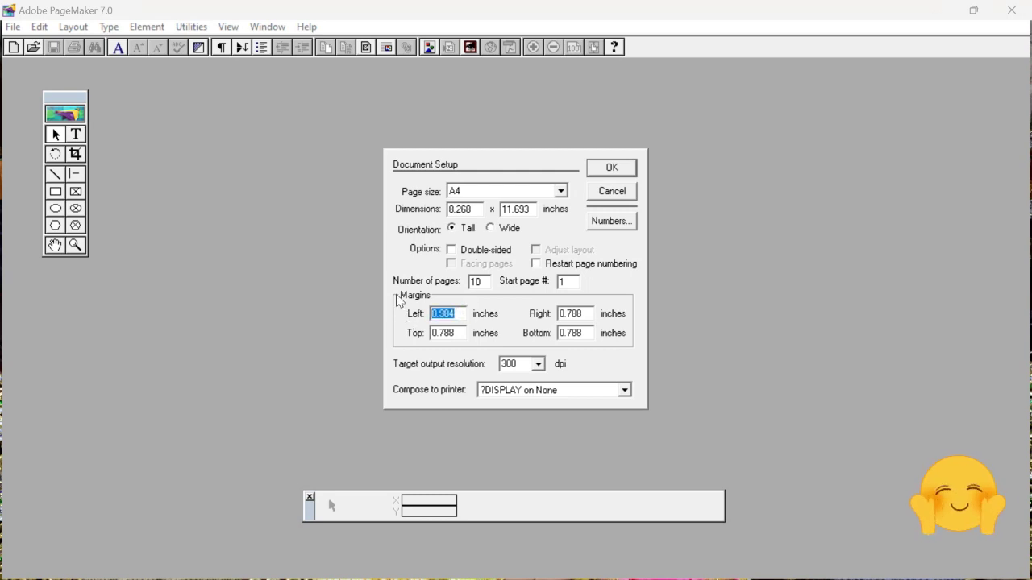
pyautogui.press('BackSpace')
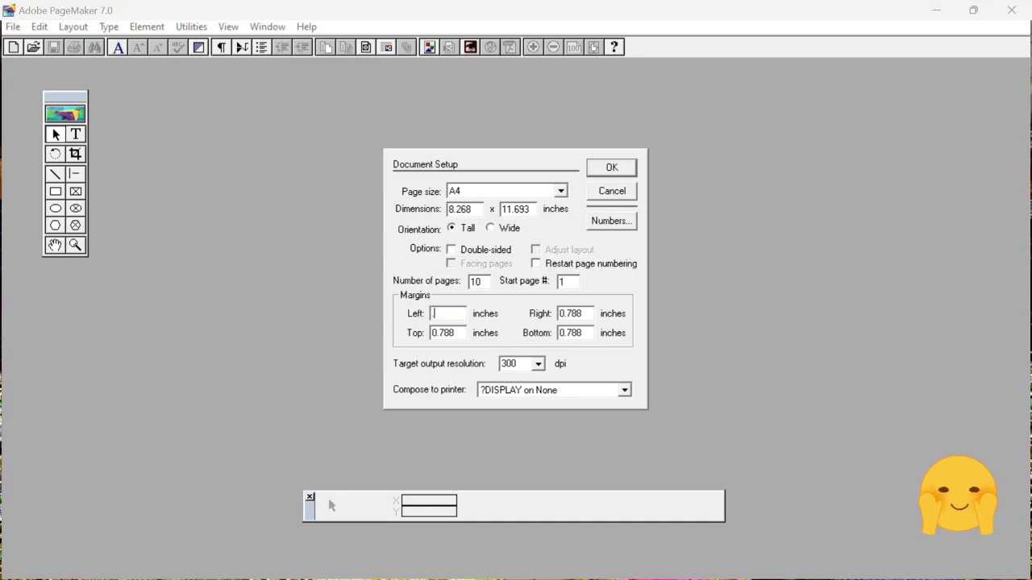
pyautogui.write('.75')
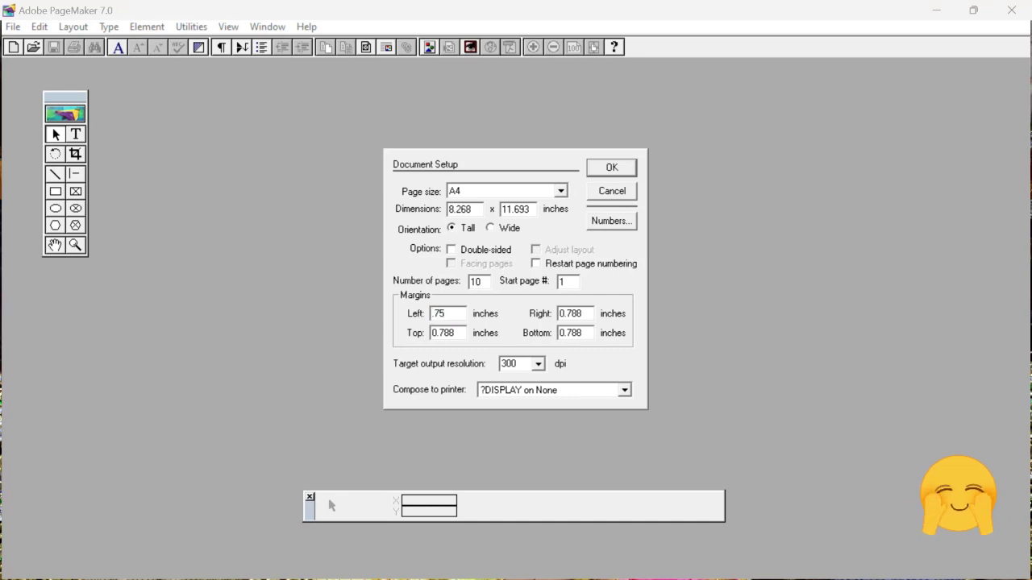
pyautogui.press('Tab')
pyautogui.write('1')
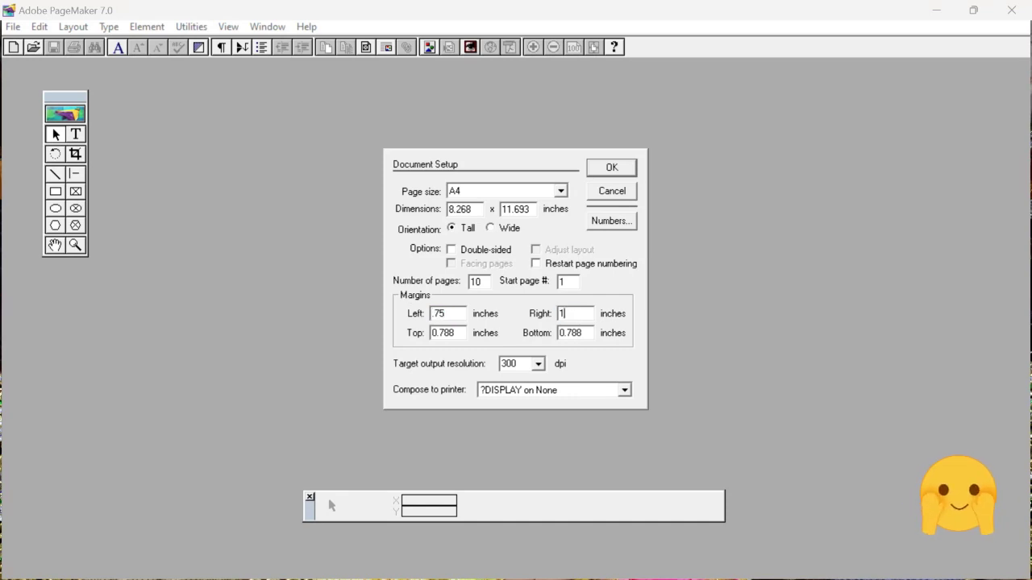
pyautogui.press('Tab')
pyautogui.write('1')
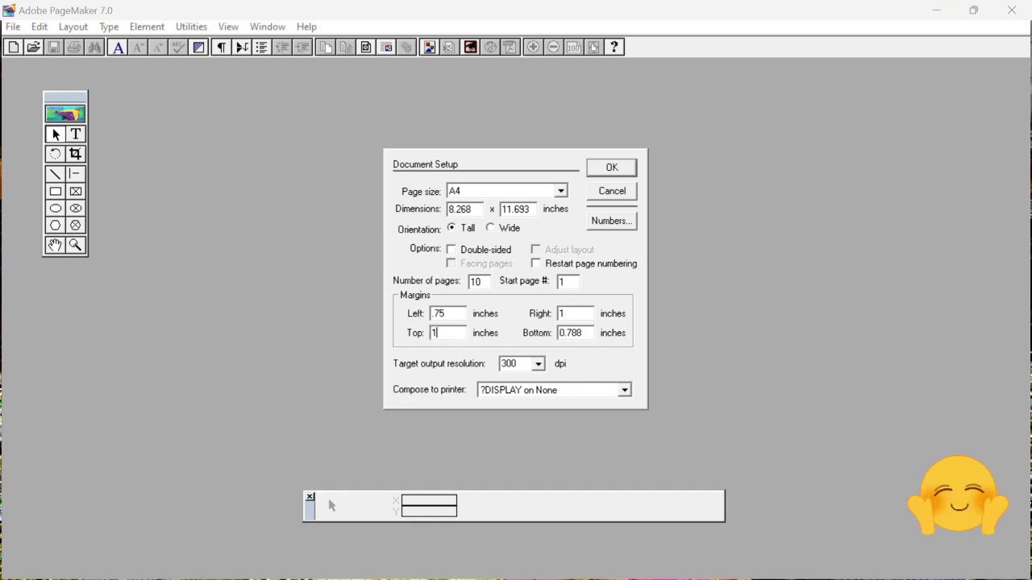
pyautogui.press('Tab')
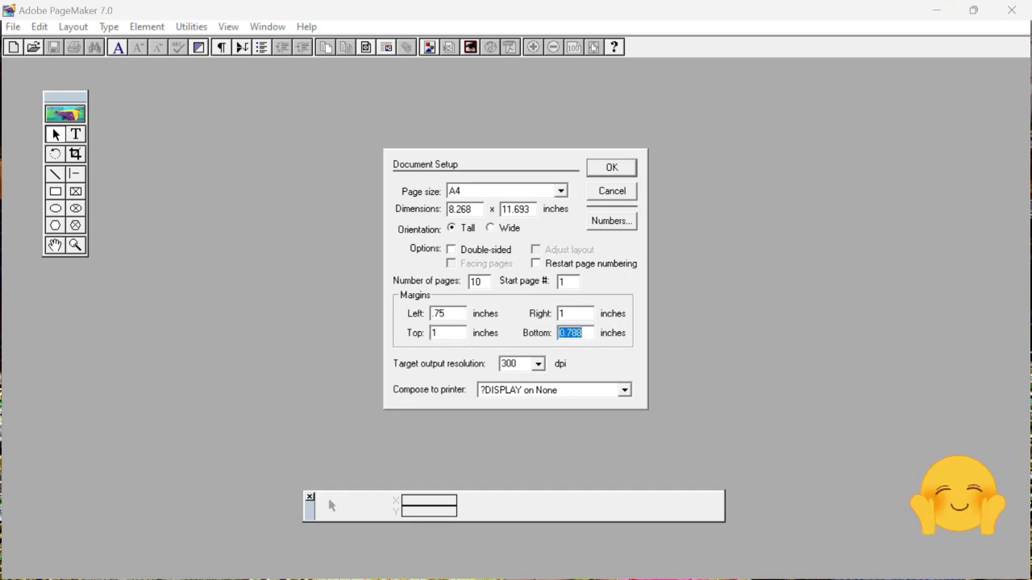
pyautogui.write('1')
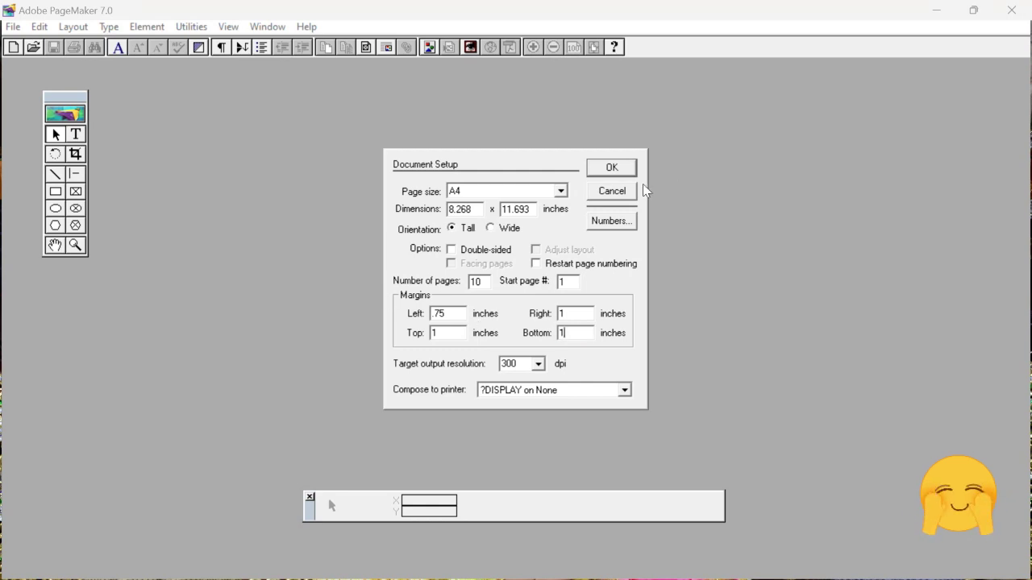
pyautogui.click(611, 169)
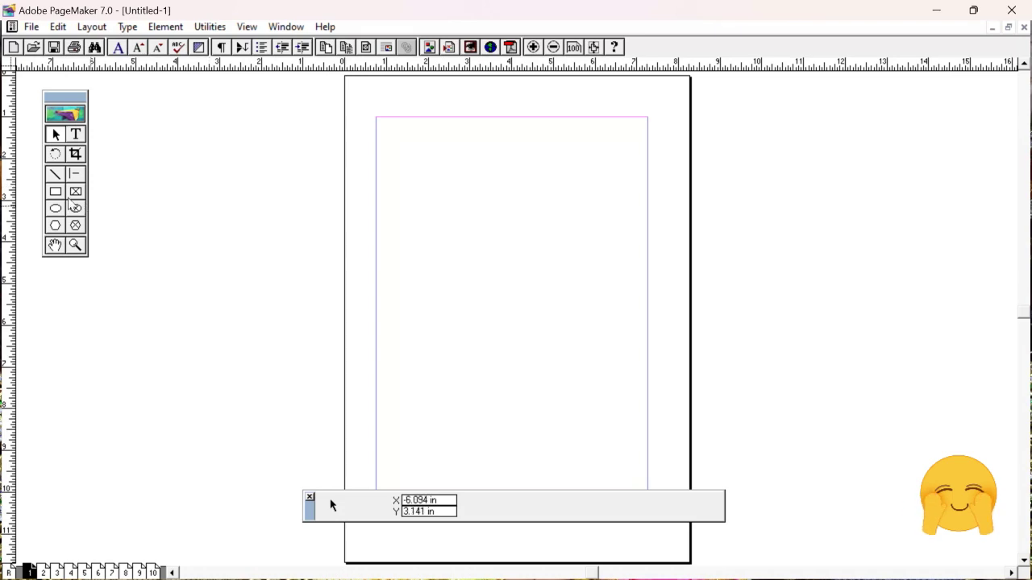
# Draw a rectangle across the left margin, about 0.73 by 1.66 in, and one across the right margin, about 0.98 by 1.38 in.
pyautogui.click(56, 192)
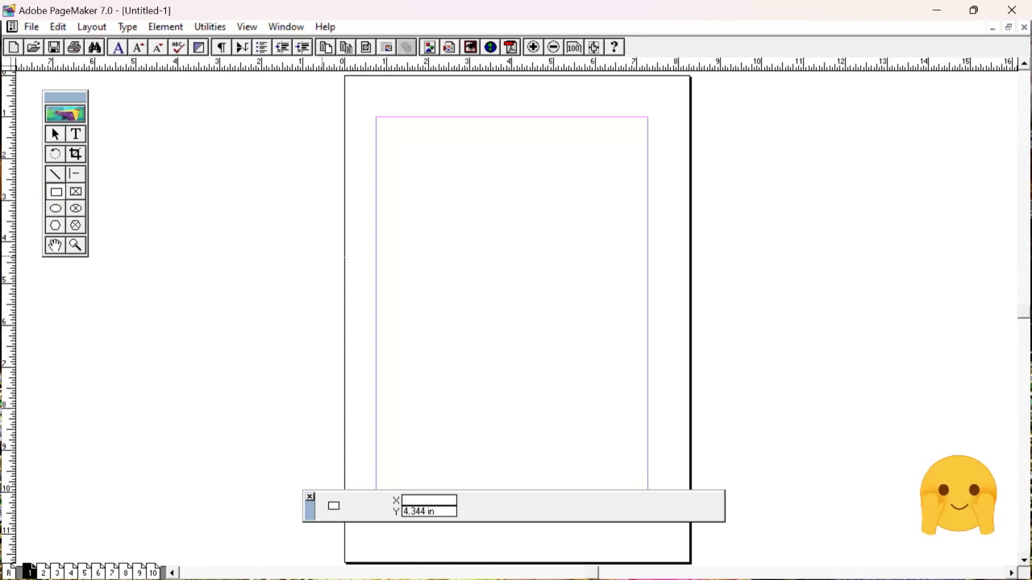
pyautogui.moveTo(350, 257); pyautogui.dragTo(375, 310)
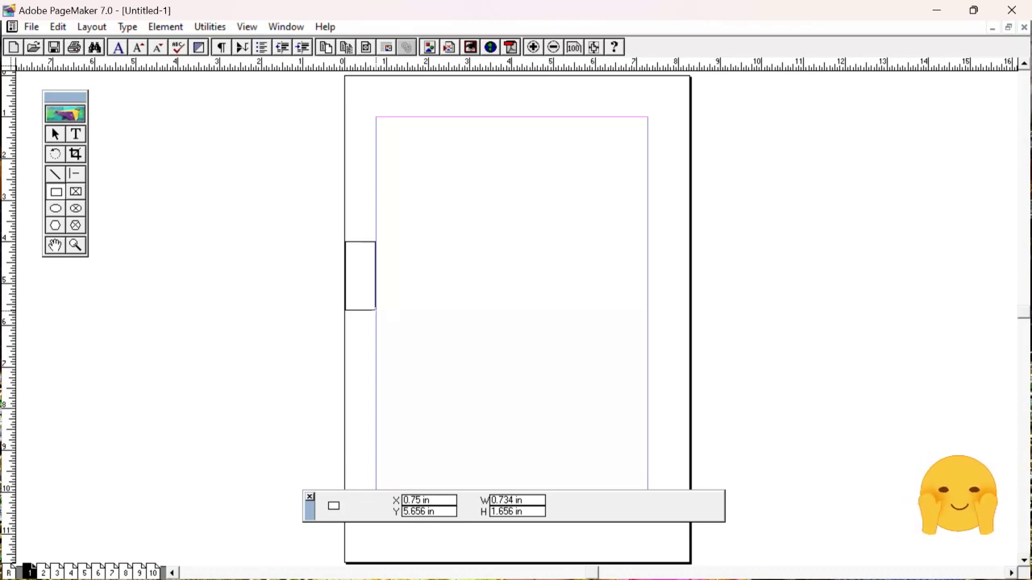
pyautogui.moveTo(375, 310); pyautogui.dragTo(375, 310)
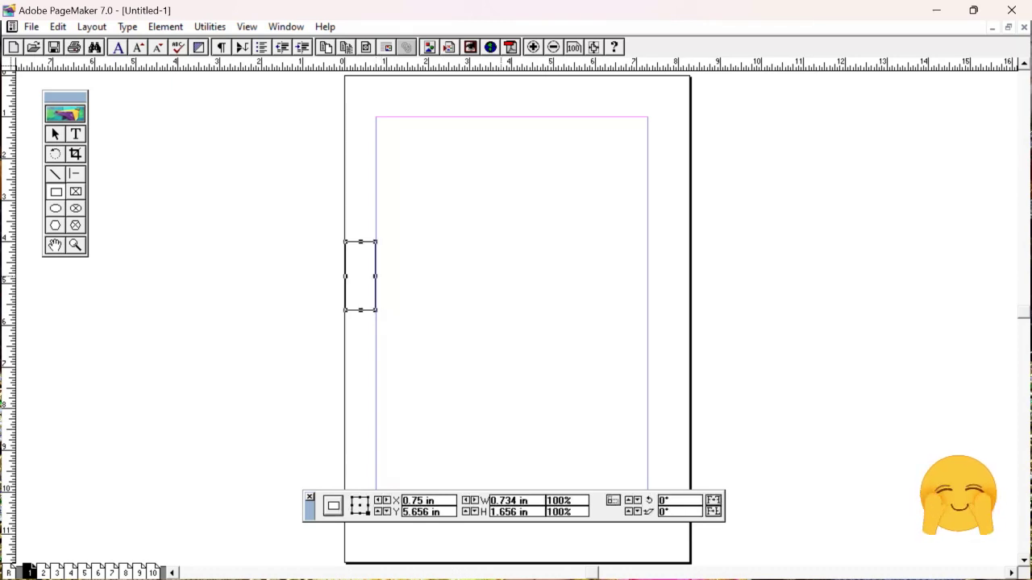
pyautogui.moveTo(648, 239); pyautogui.dragTo(690, 298)
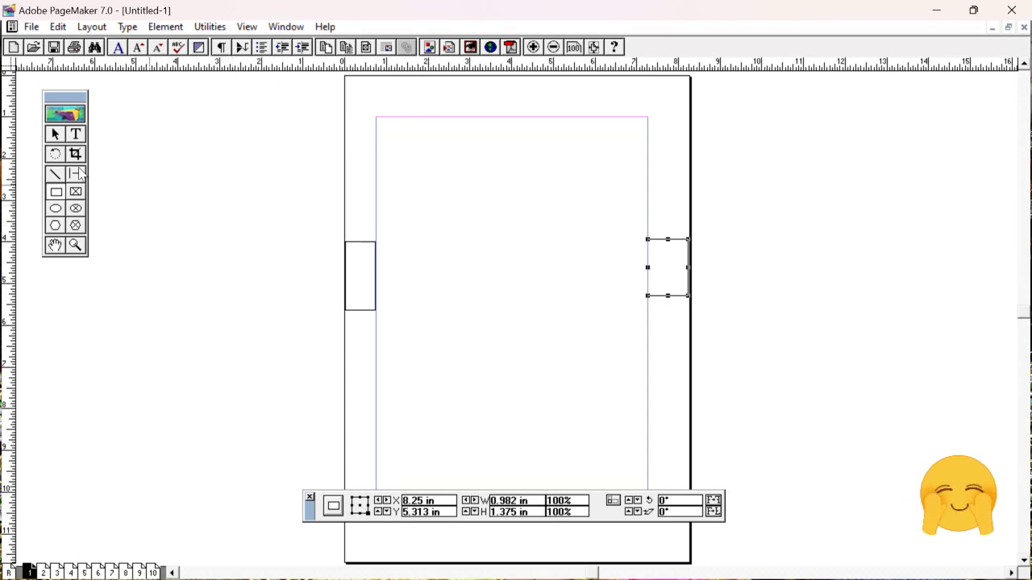
# In the existing publication's Document Setup, turn on Double-sided and turn off Facing pages.
pyautogui.click(29, 29)
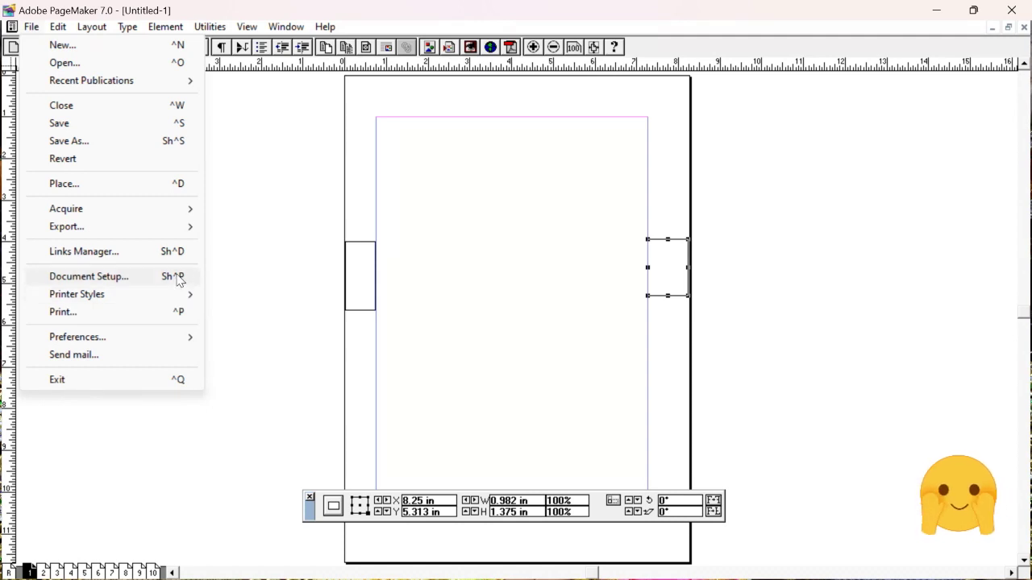
pyautogui.click(84, 277)
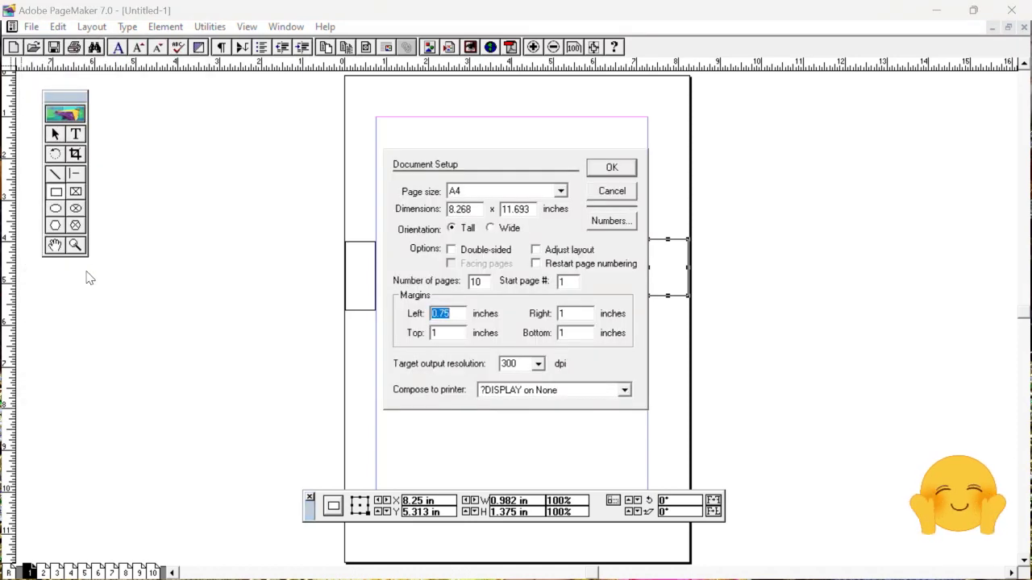
pyautogui.click(453, 251)
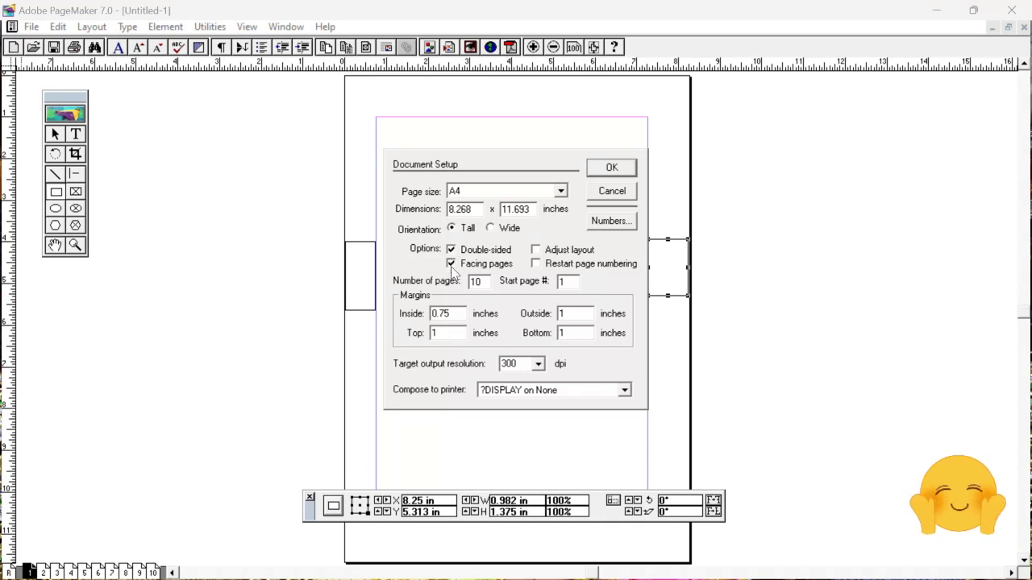
pyautogui.click(451, 264)
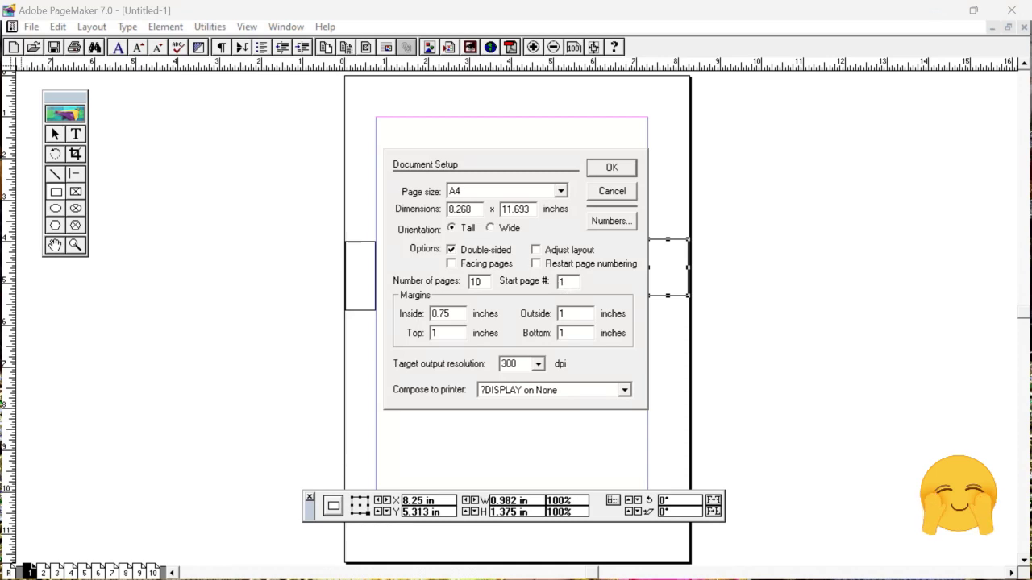
# Set the start page number to 5 and apply the document setup.
pyautogui.doubleClick(565, 281)
pyautogui.write('5')
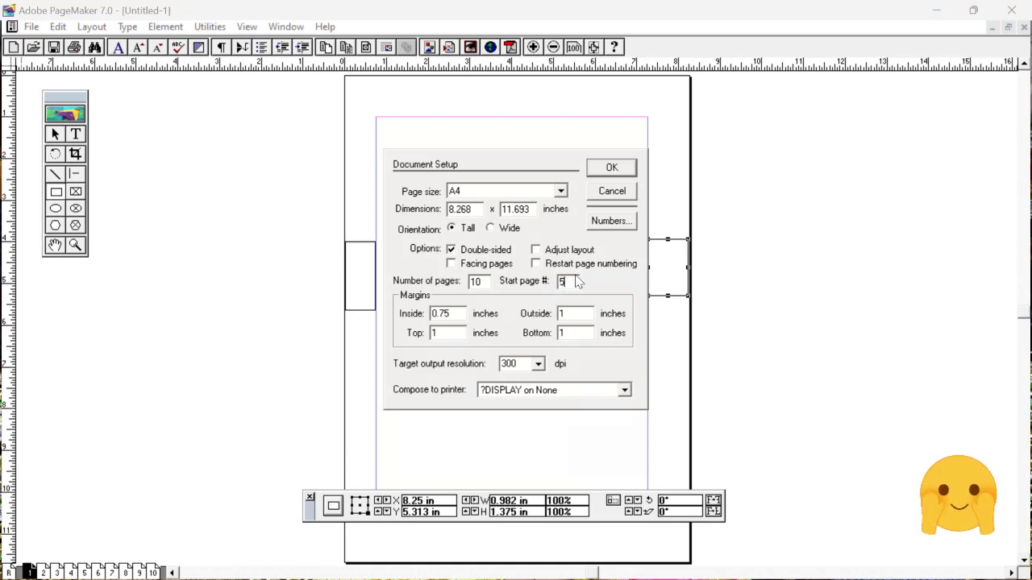
pyautogui.doubleClick(563, 281)
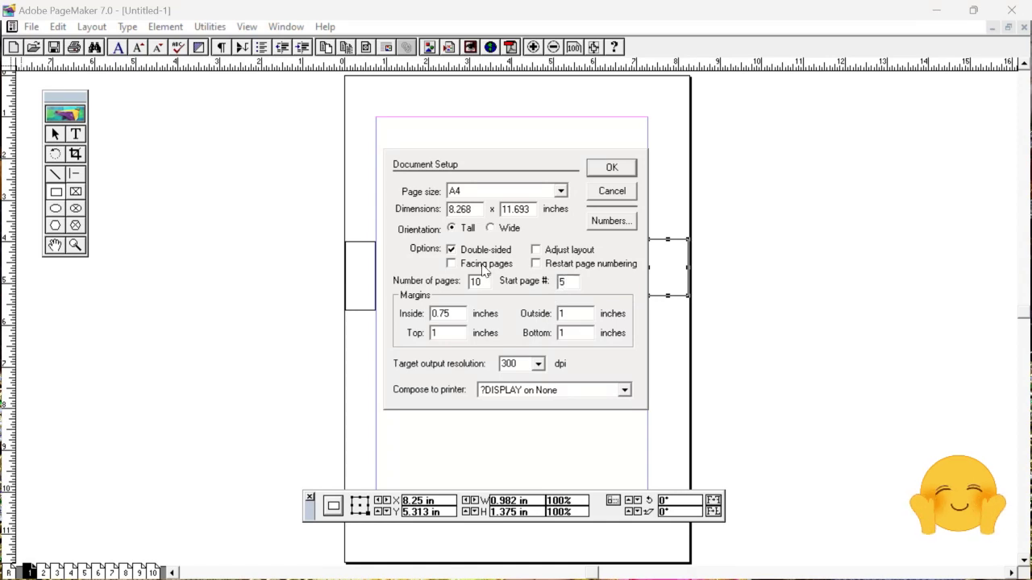
pyautogui.click(452, 264)
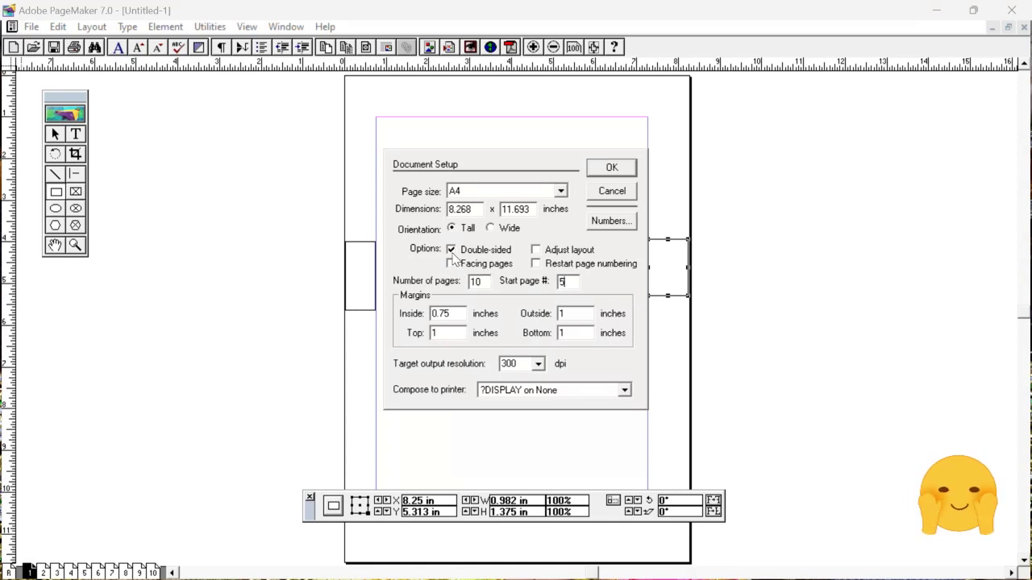
pyautogui.click(452, 265)
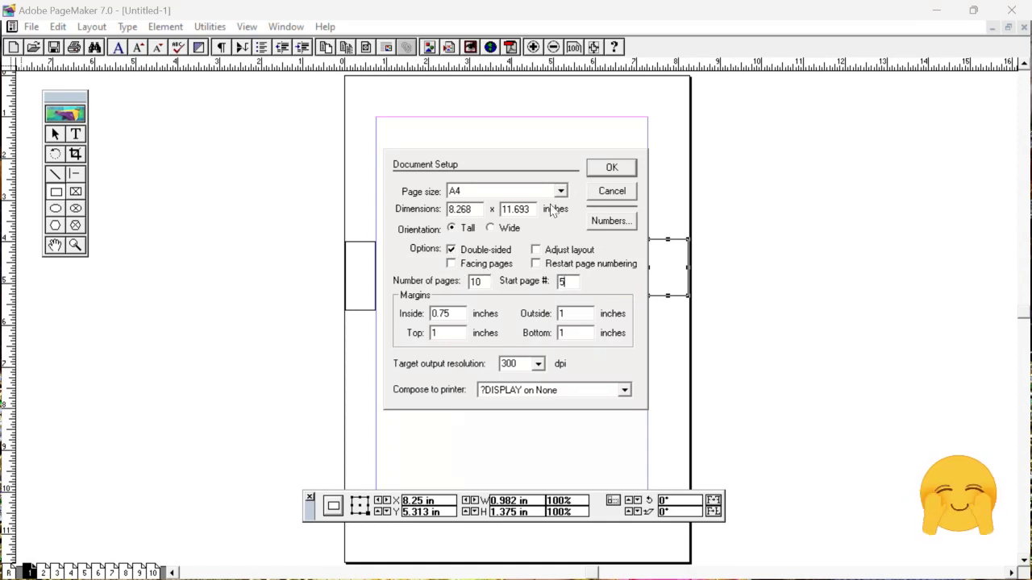
pyautogui.click(611, 167)
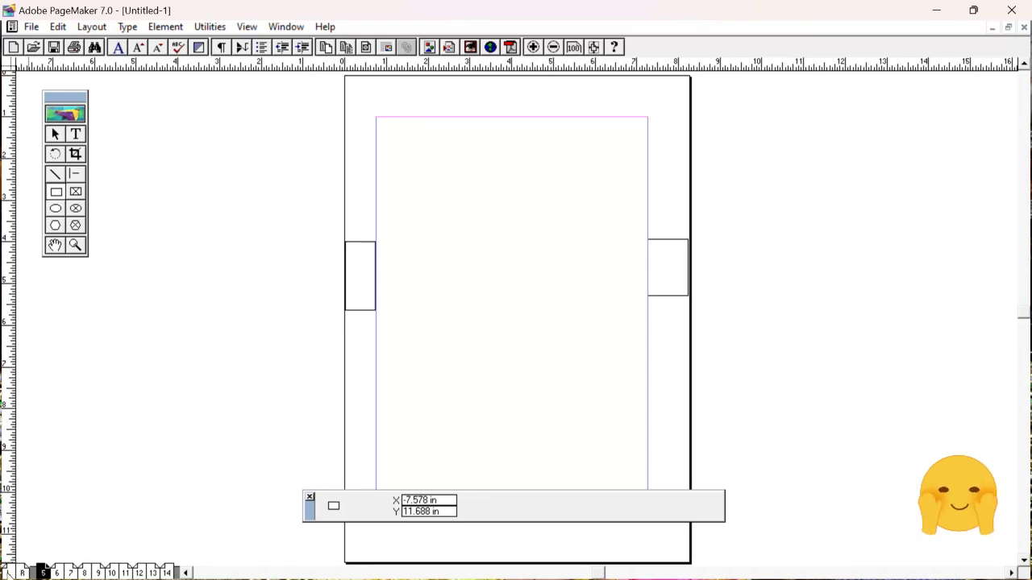
# Compare the margins on the left and right master pages and on pages 5, 6 and 7.
pyautogui.click(23, 572)
pyautogui.click(22, 572)
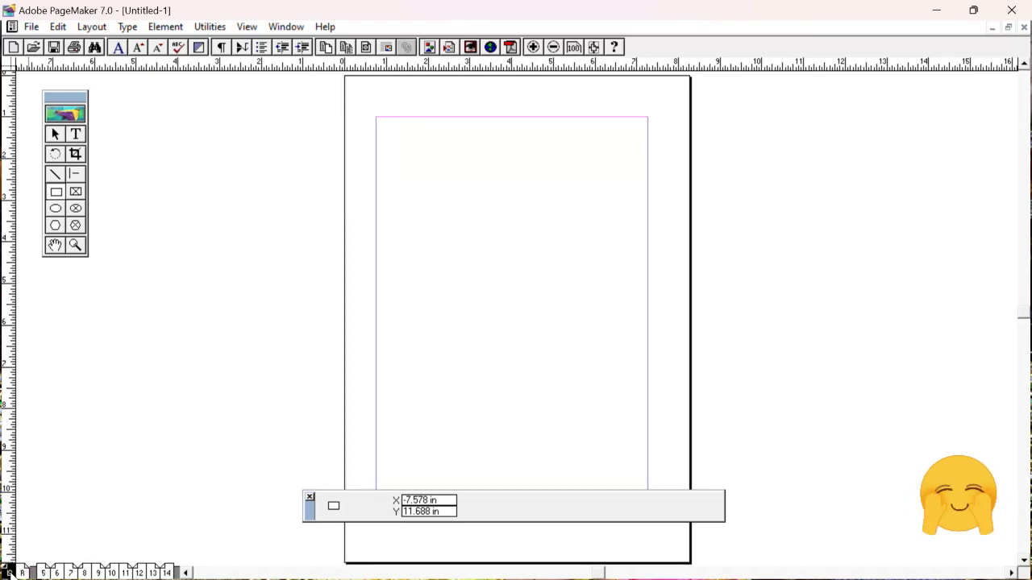
pyautogui.click(23, 572)
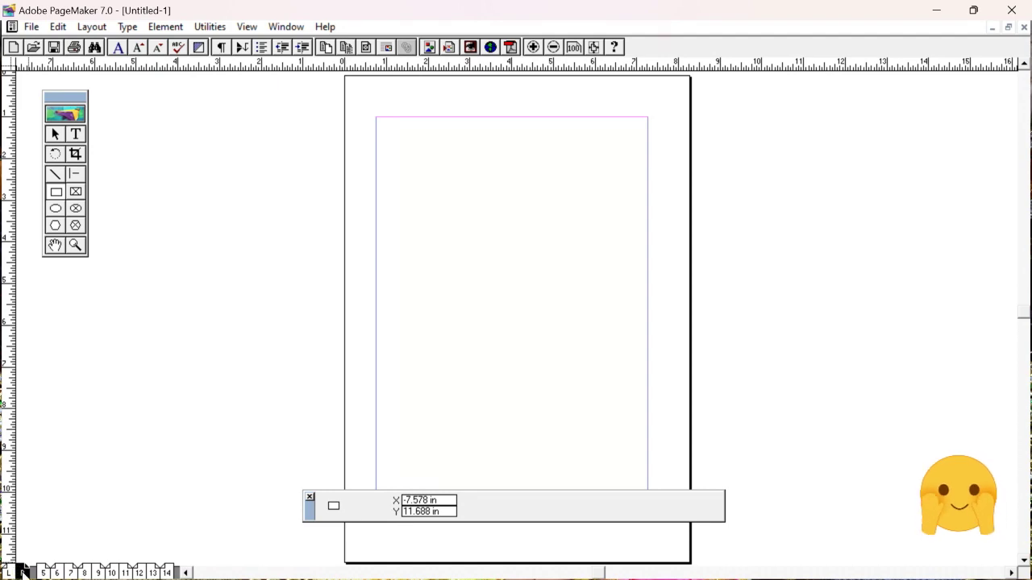
pyautogui.click(44, 572)
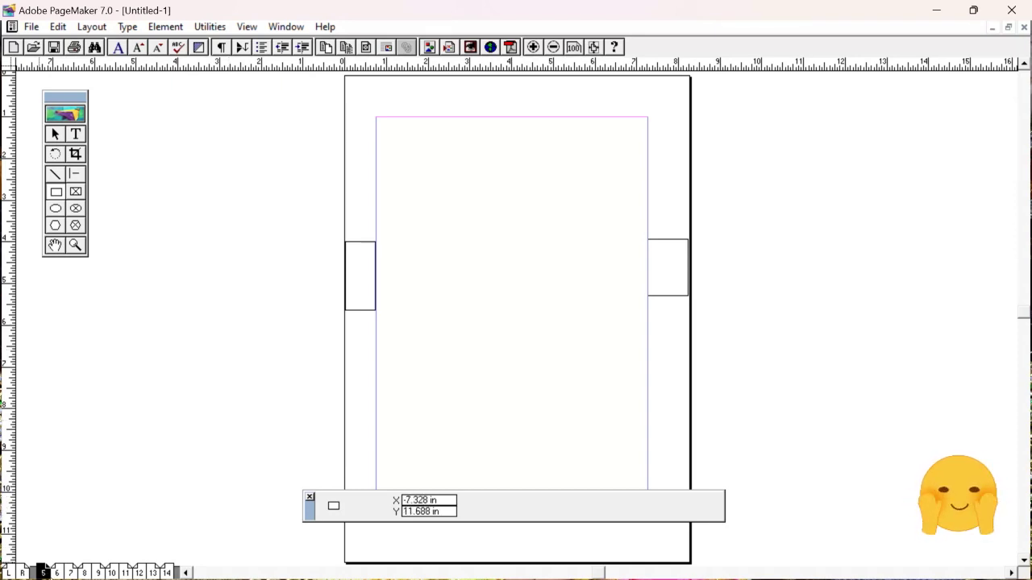
pyautogui.click(57, 573)
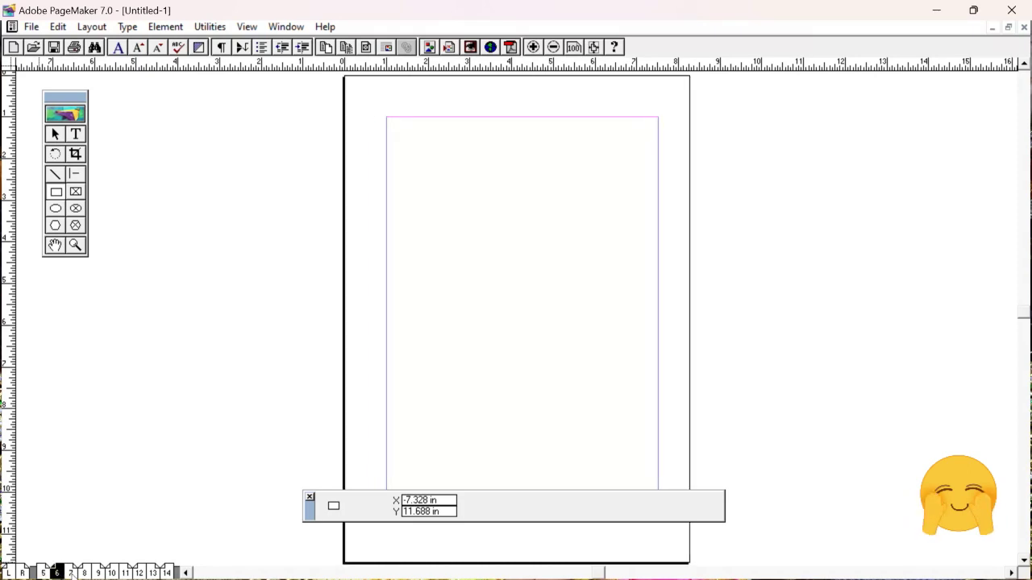
pyautogui.click(71, 573)
pyautogui.click(57, 573)
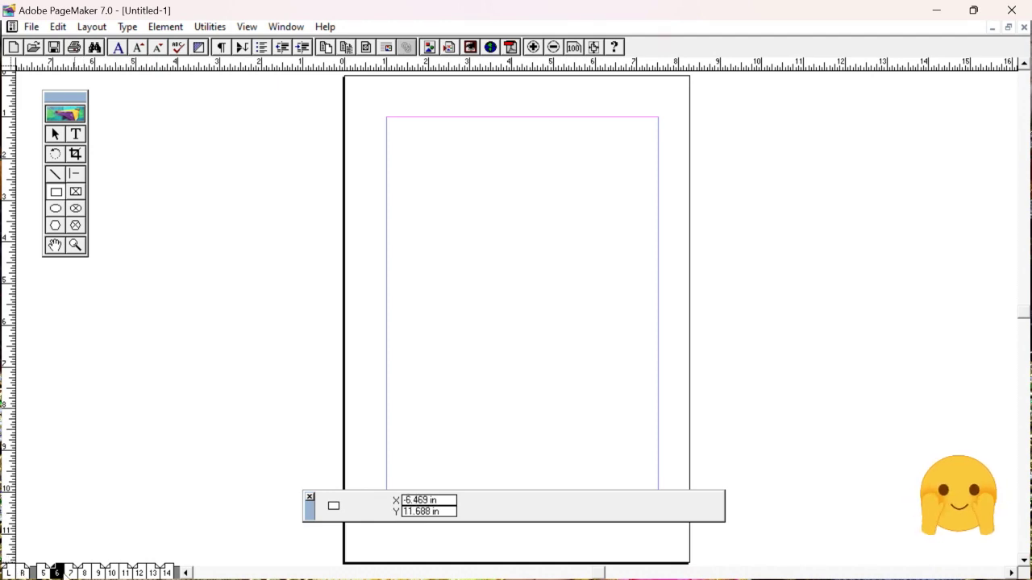
pyautogui.click(59, 571)
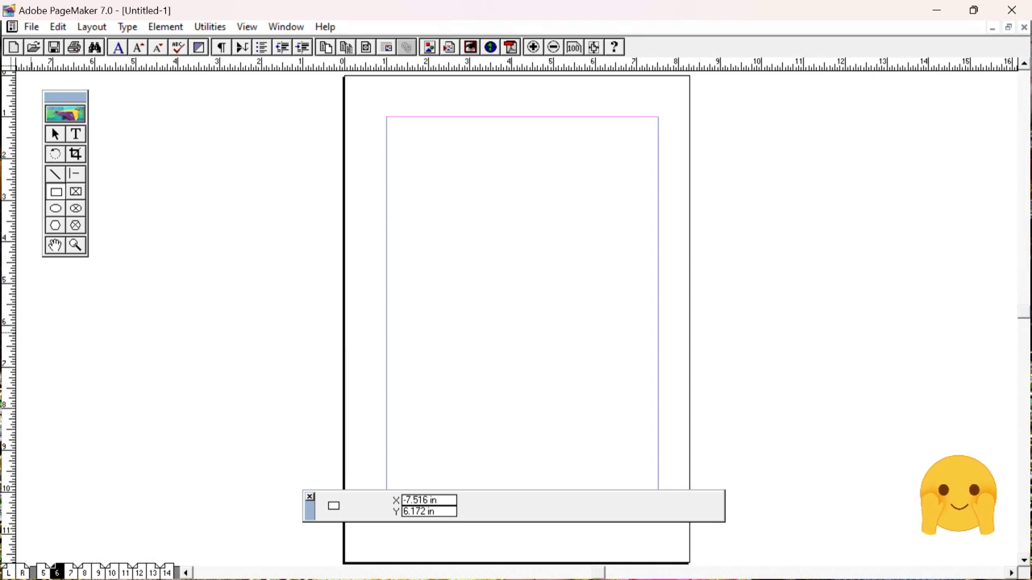
# Turn on Facing pages in the Document Setup and apply the change.
pyautogui.click(30, 27)
pyautogui.click(150, 279)
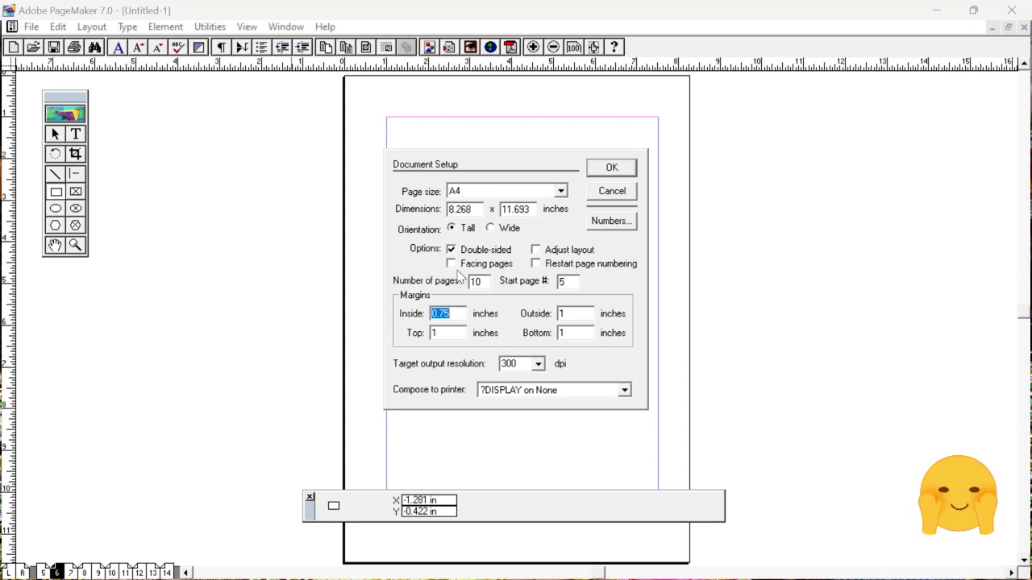
pyautogui.click(451, 266)
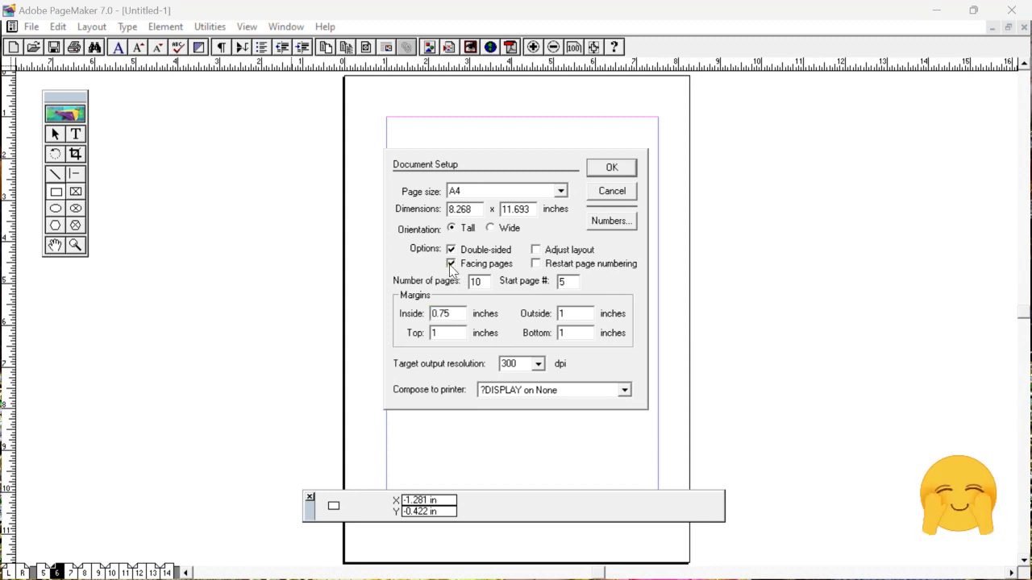
pyautogui.click(600, 167)
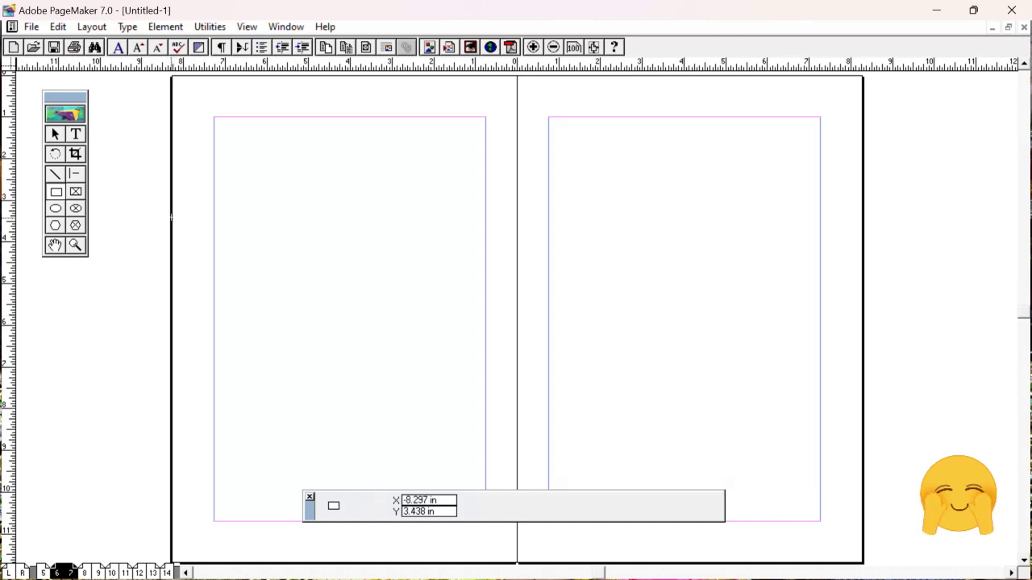
# Draw rectangles across page 6's outside margin, about 1.03 by 2.33 in, and inside margin, about 0.73 by 1.03 in, and check them against Document Setup.
pyautogui.moveTo(171, 218); pyautogui.dragTo(214, 314)
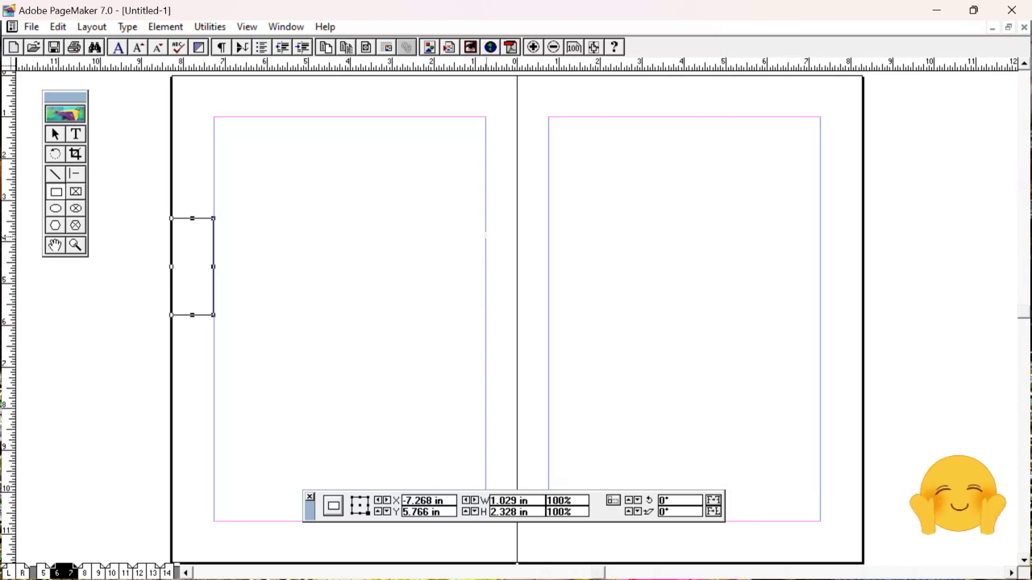
pyautogui.moveTo(486, 235); pyautogui.dragTo(516, 278)
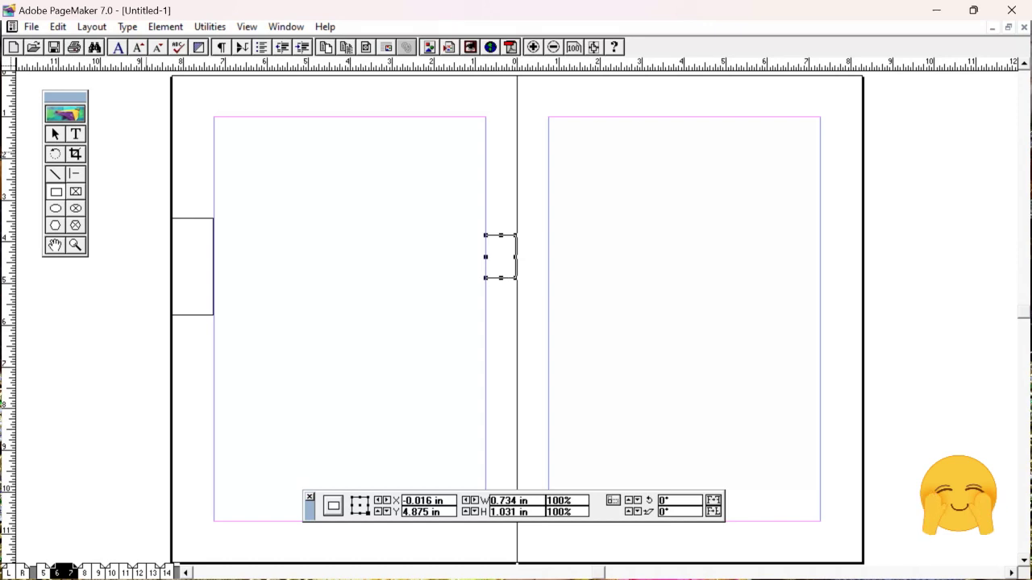
pyautogui.click(31, 26)
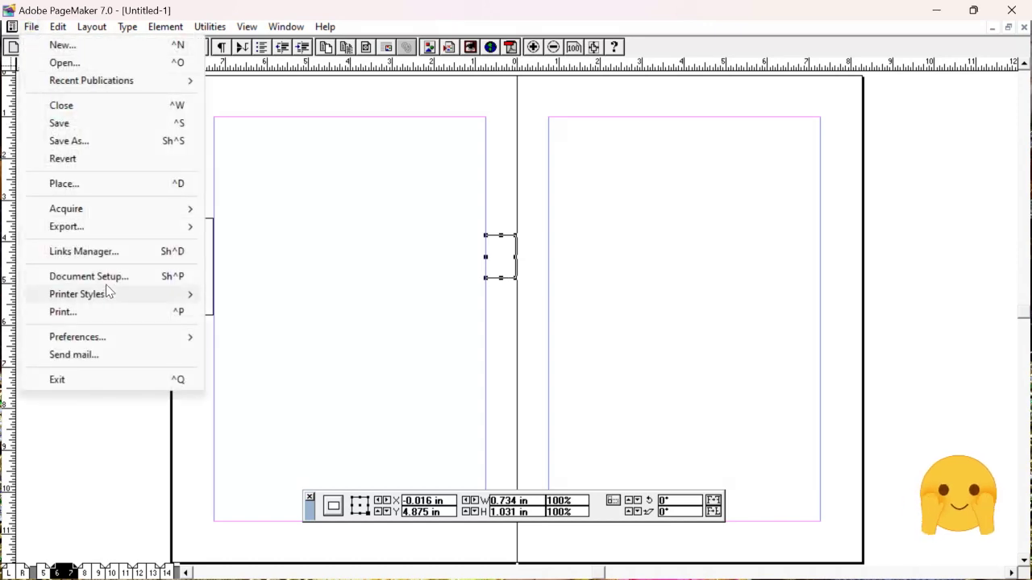
pyautogui.click(108, 276)
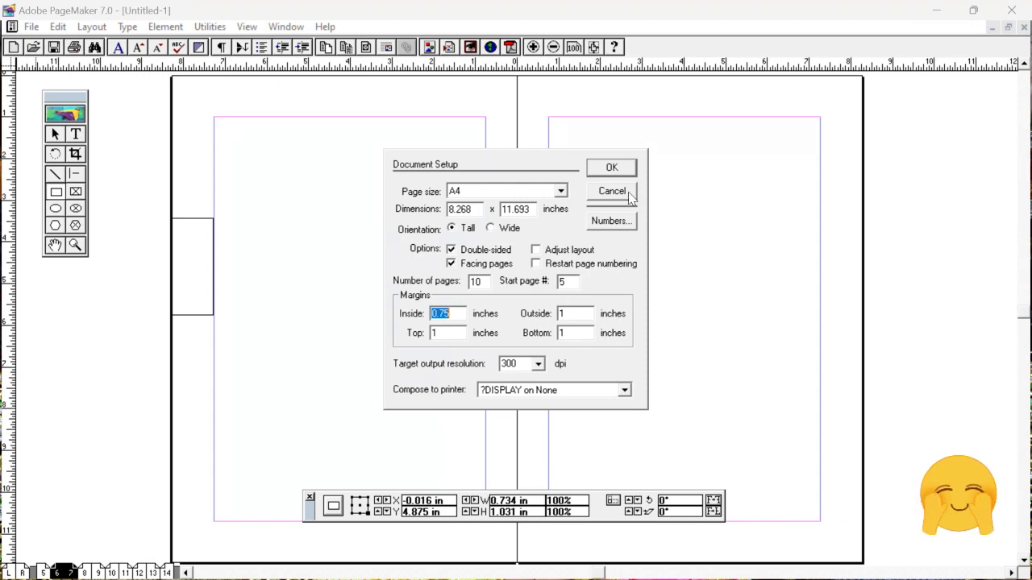
pyautogui.click(616, 170)
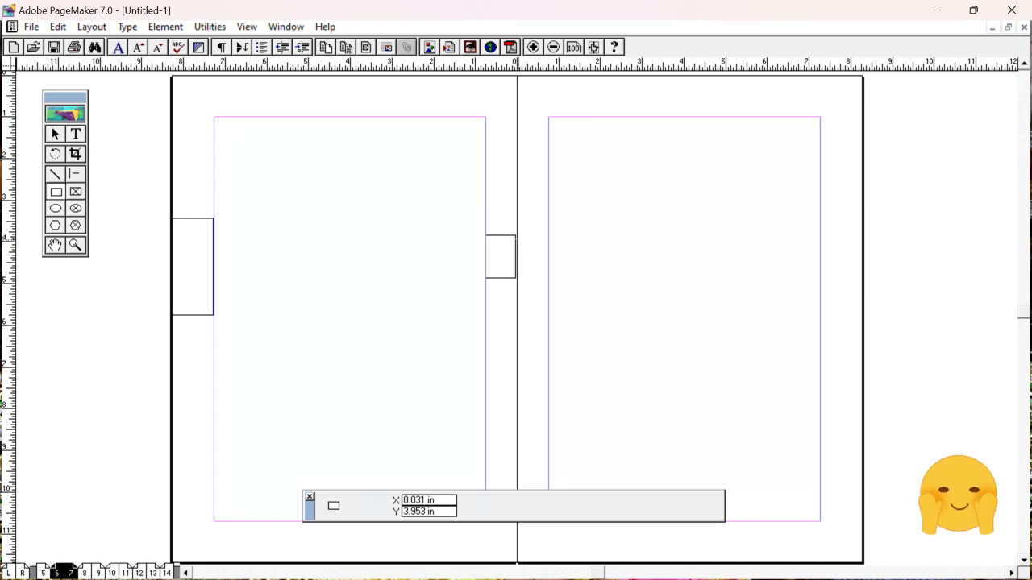
# Draw a rectangle across page 7's inside margin, and delete all margin rectangles from the page 6–7 spread.
pyautogui.moveTo(517, 239); pyautogui.dragTo(549, 301)
pyautogui.press('Delete')
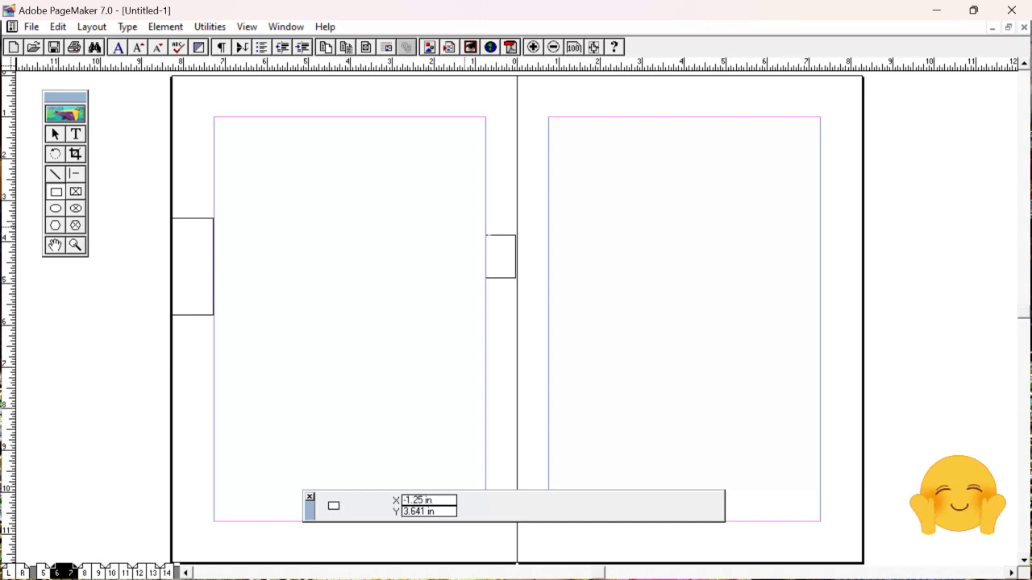
pyautogui.hotkey('shift', 'F1')
pyautogui.click(499, 235)
pyautogui.press('Delete')
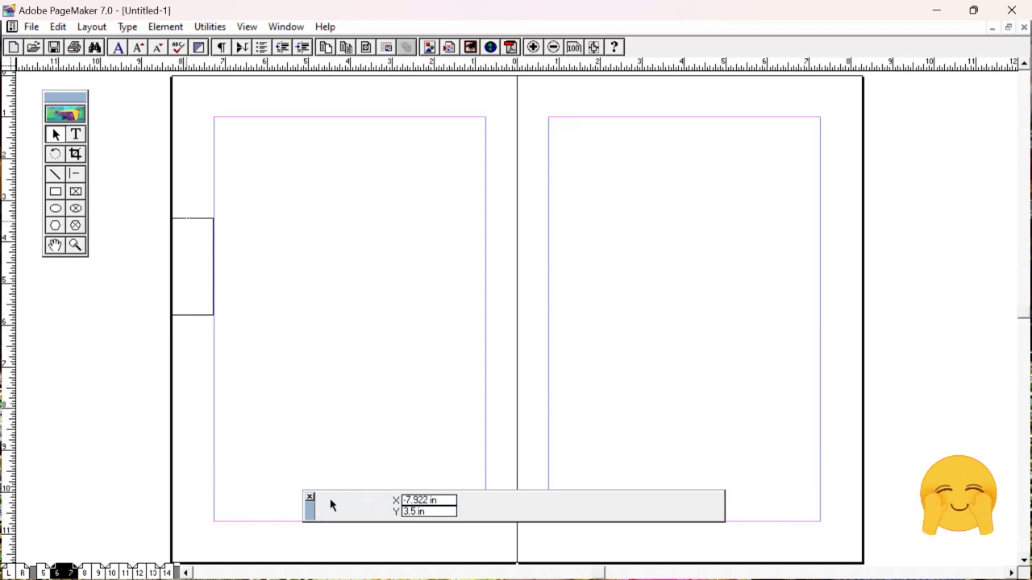
pyautogui.hotkey('ctrl', 'a')
pyautogui.press('Delete')
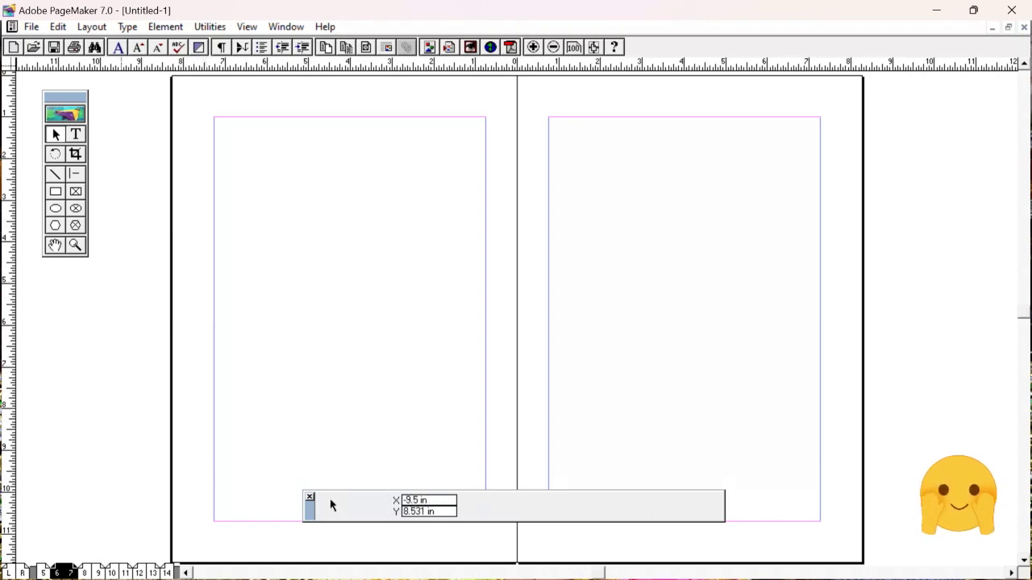
# Delete both margin rectangles from page 5.
pyautogui.press('pageup')
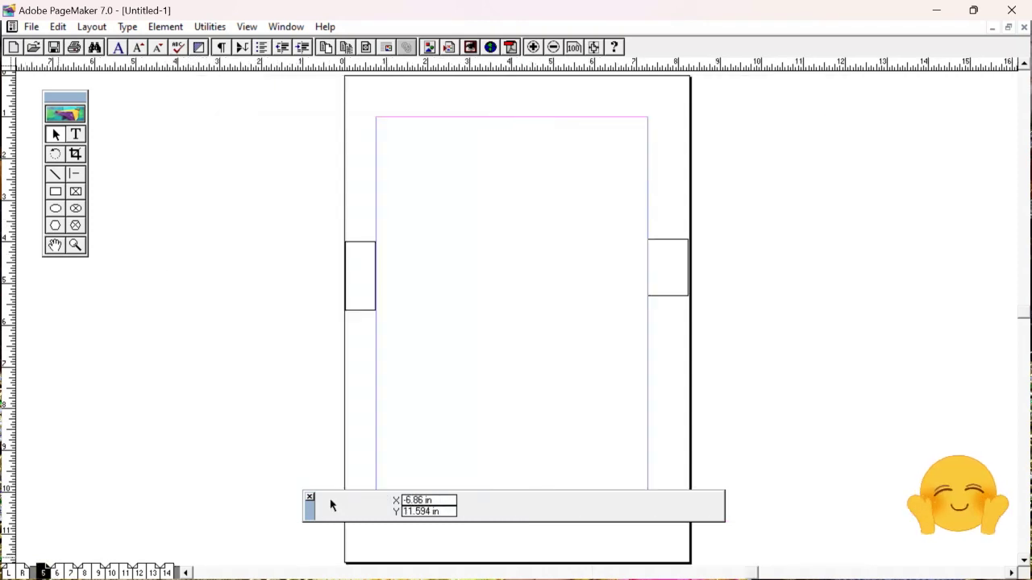
pyautogui.moveTo(299, 194); pyautogui.dragTo(721, 362)
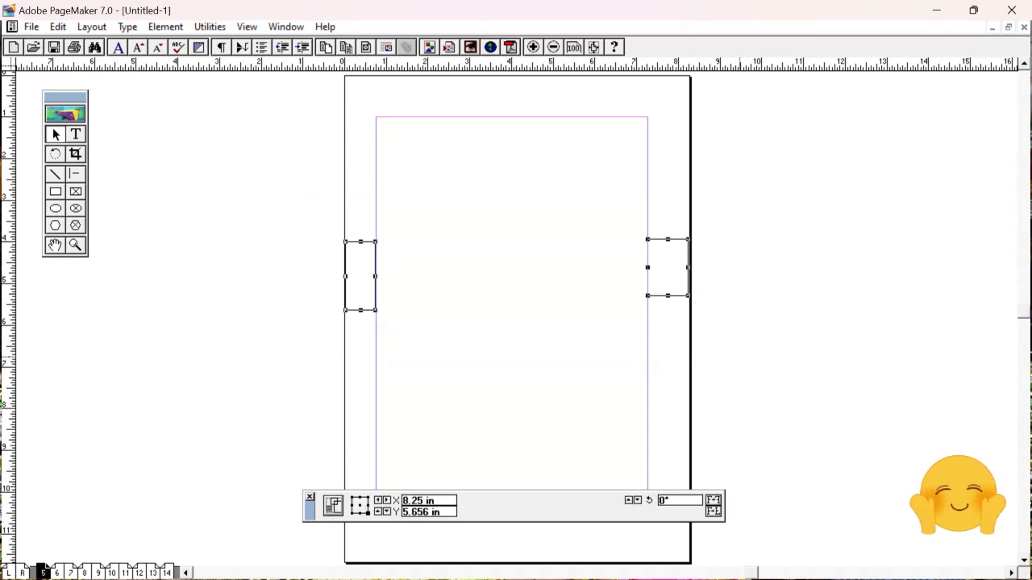
pyautogui.press('Delete')
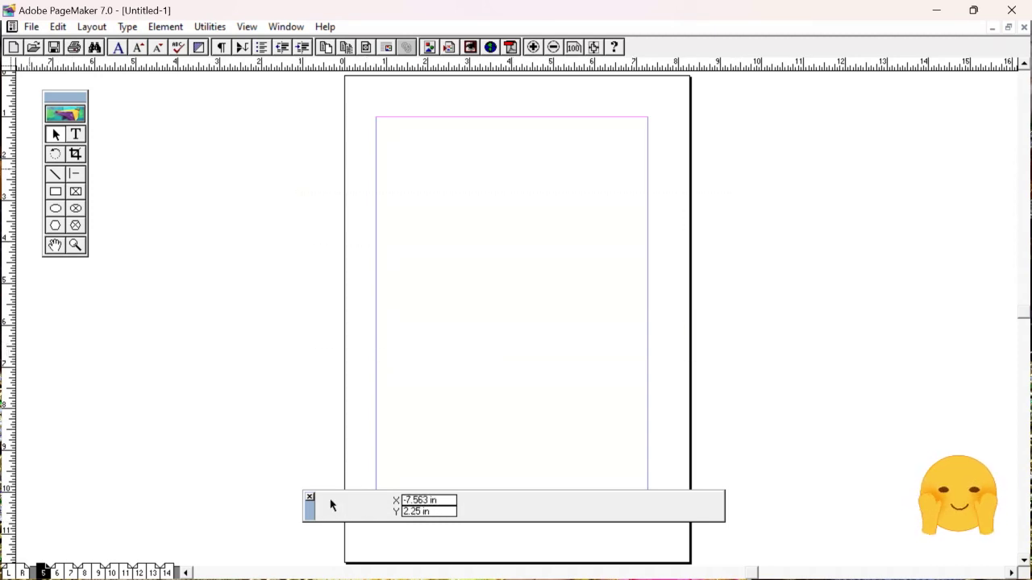
# Create a text block spanning the width between the margins at the top of page 5 and enter "awef".
pyautogui.hotkey('shift', 'F4')
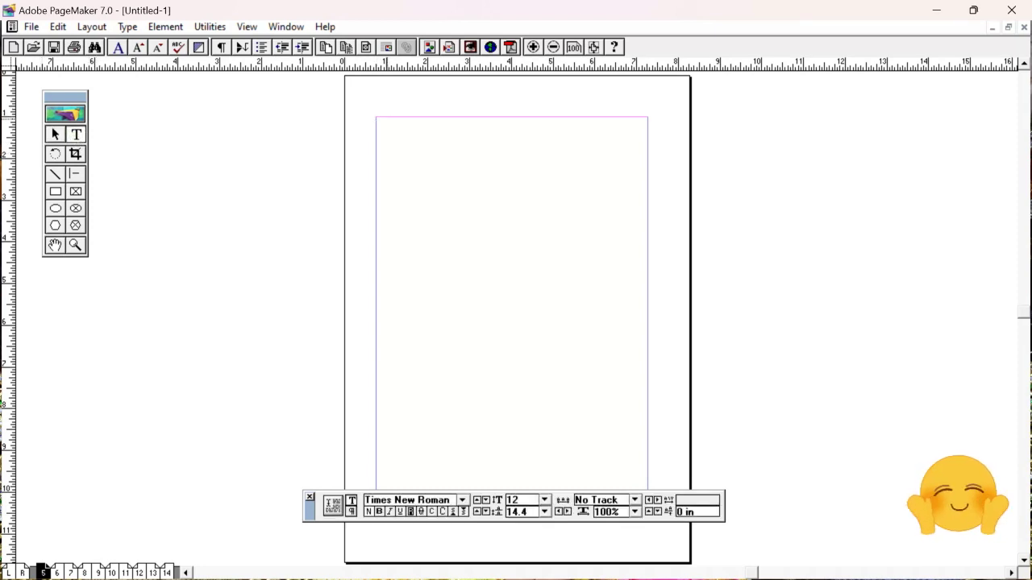
pyautogui.moveTo(376, 119); pyautogui.dragTo(647, 254)
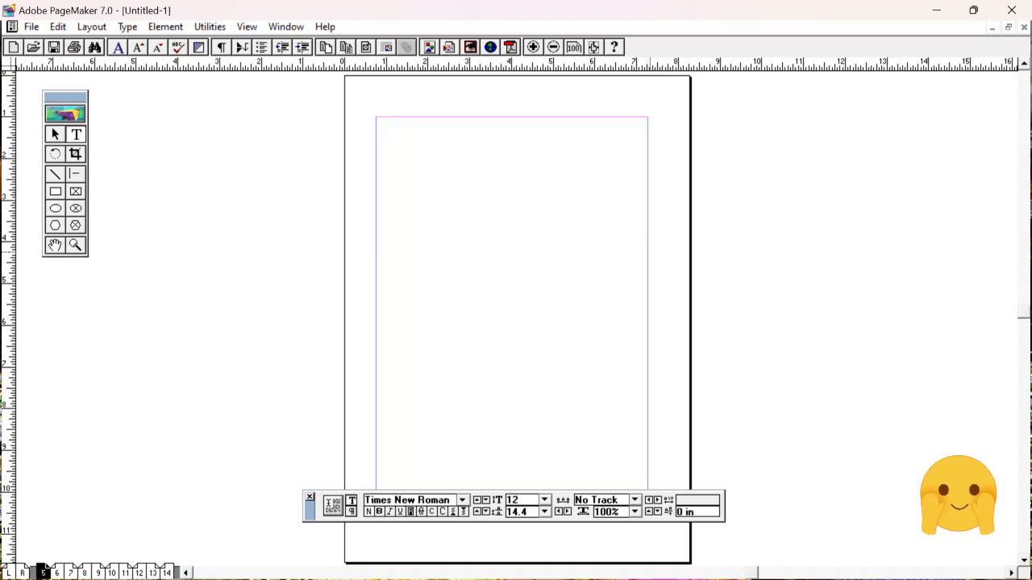
pyautogui.write('anaa')
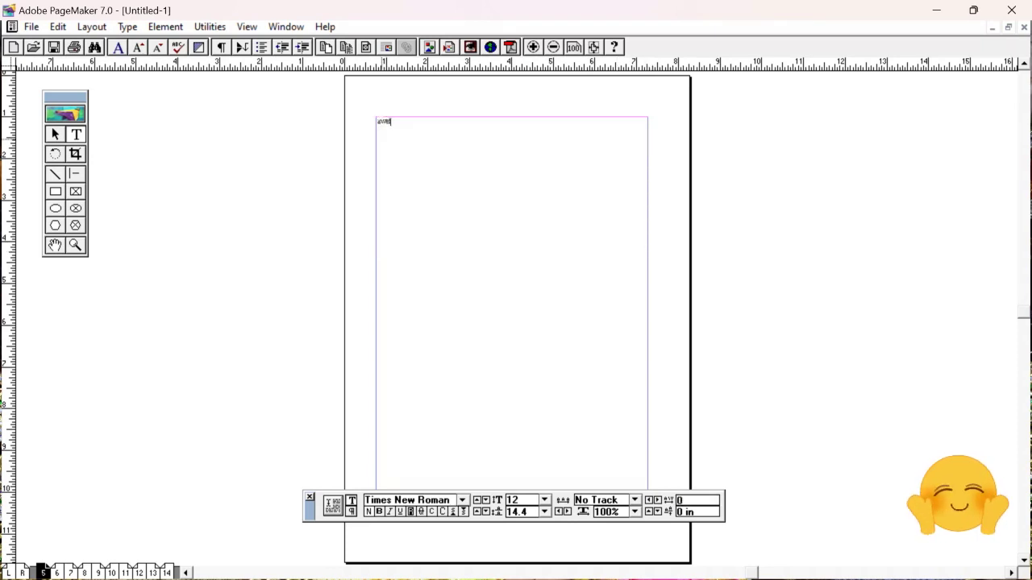
pyautogui.write('r')
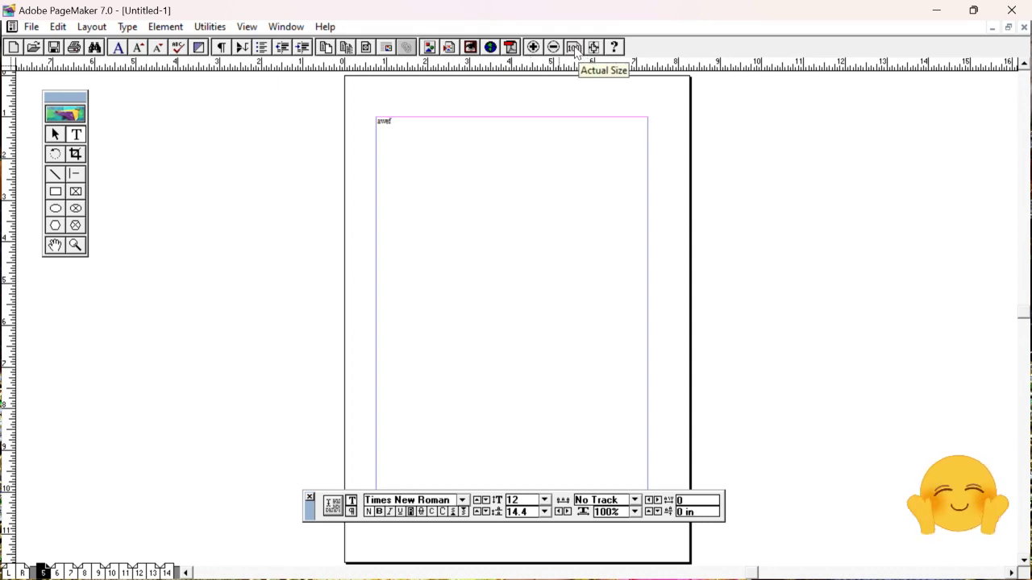
# Format the text "awef" at the top of page 5 in the W01Art House font at size 18.
pyautogui.click(574, 47)
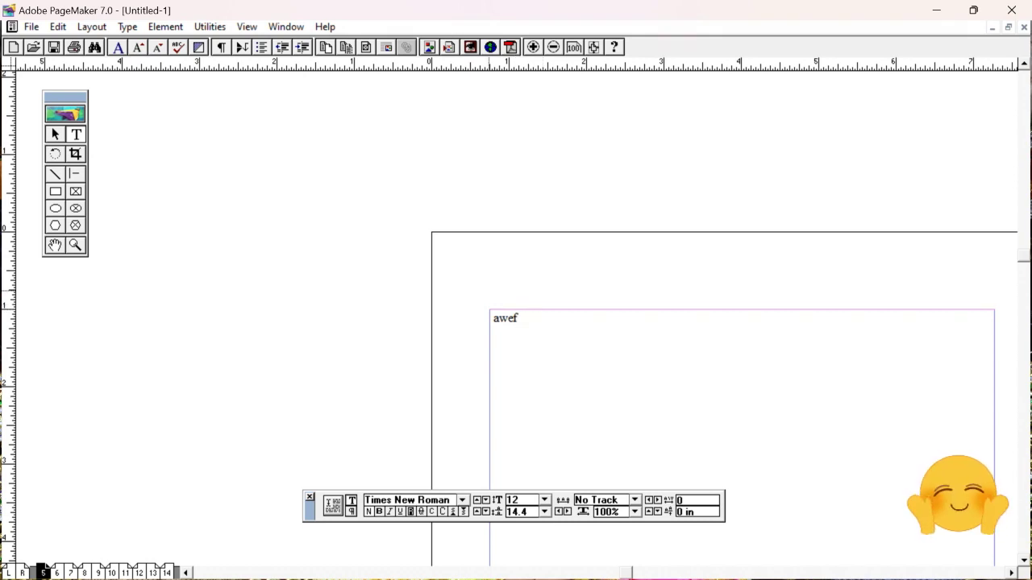
pyautogui.click(595, 46)
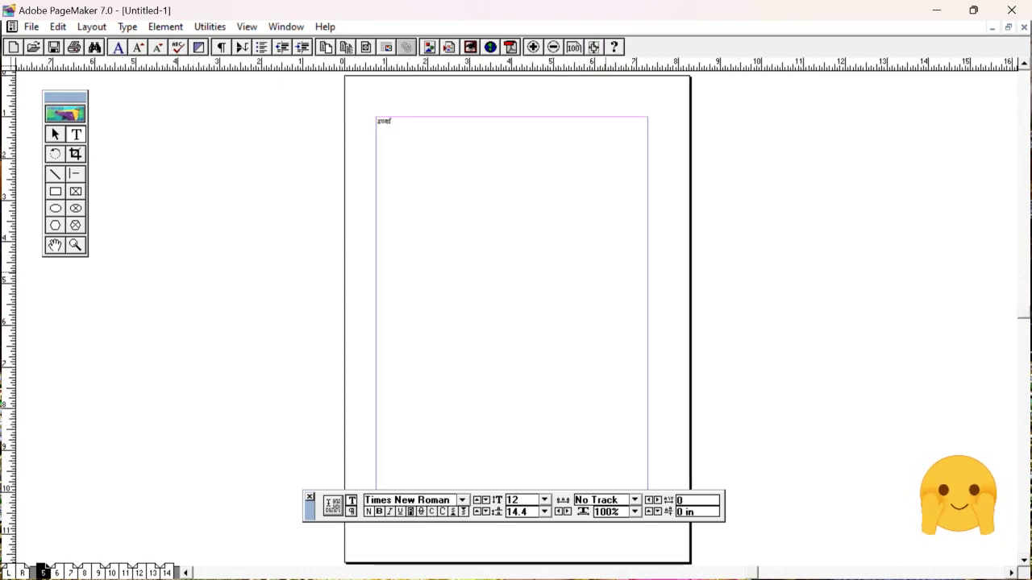
pyautogui.click(573, 47)
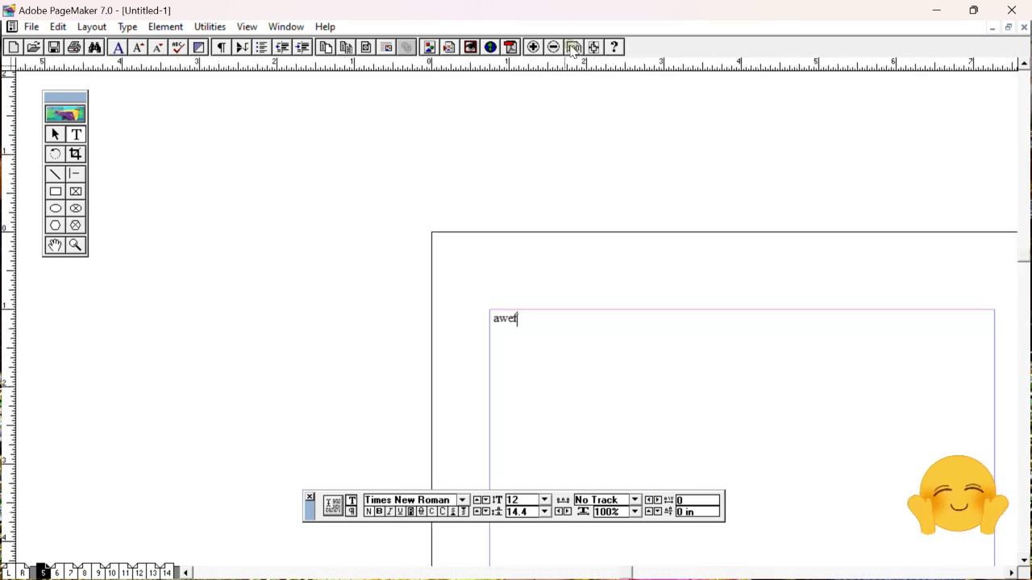
pyautogui.doubleClick(513, 318)
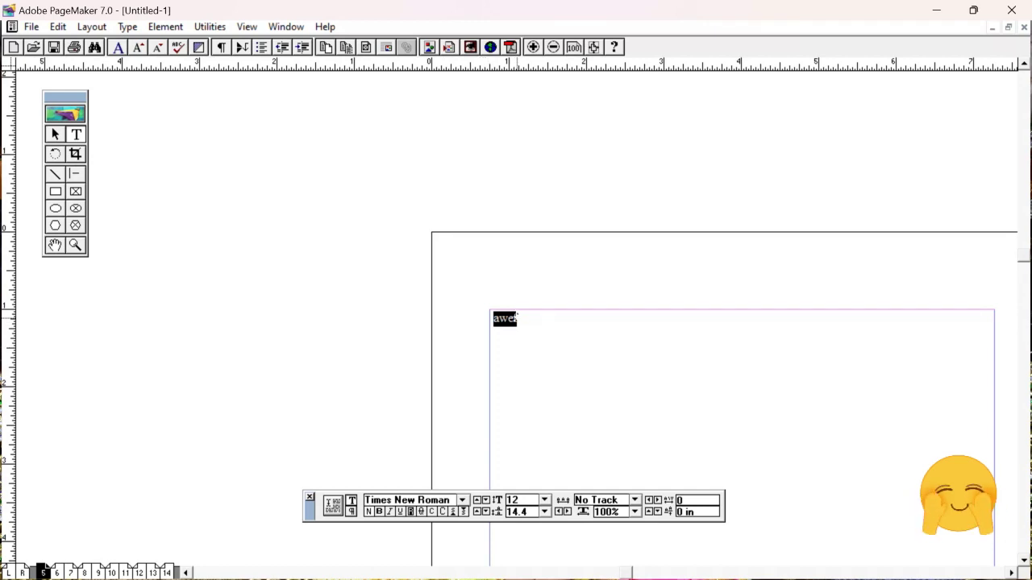
pyautogui.click(519, 319)
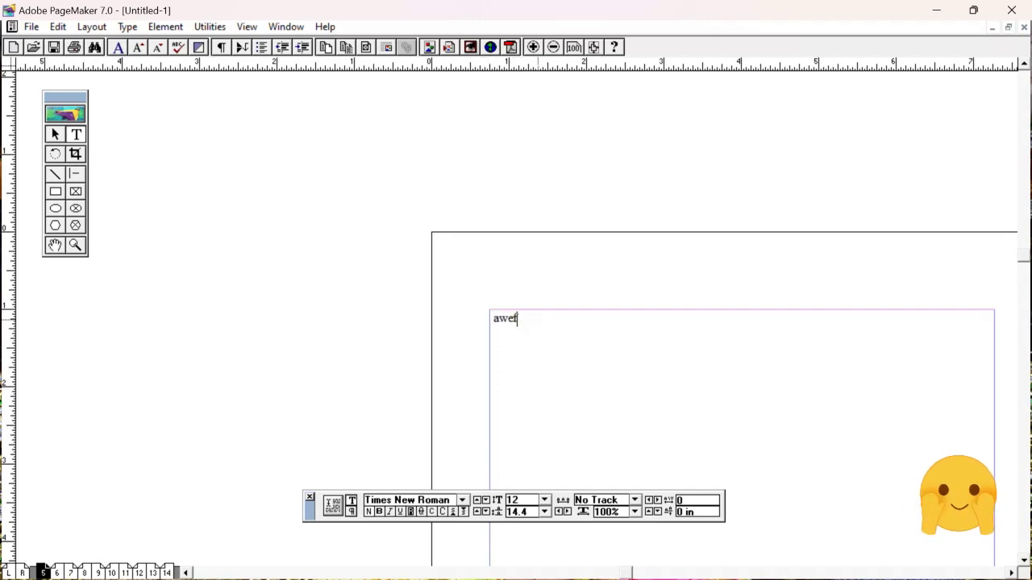
pyautogui.doubleClick(519, 319)
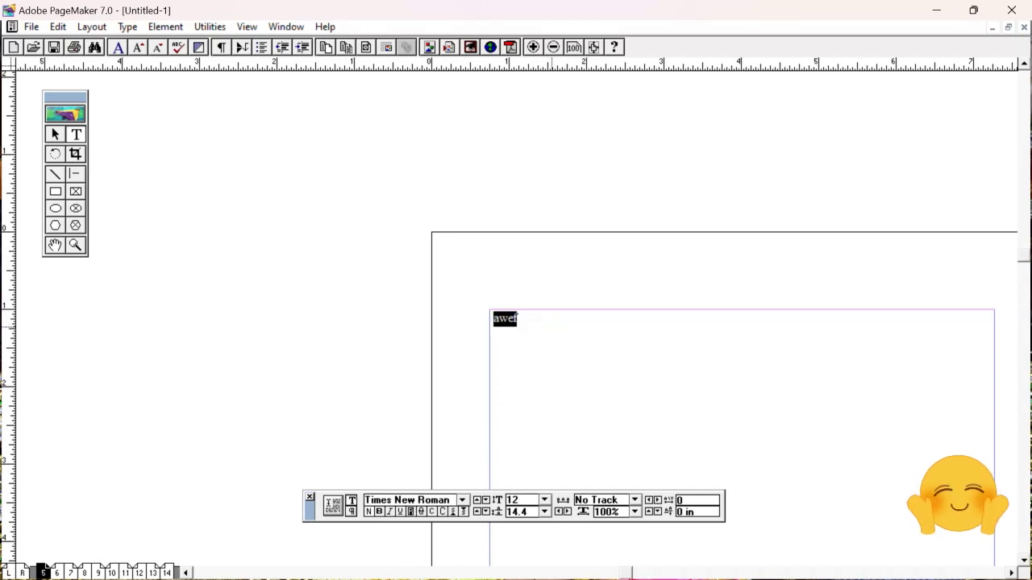
pyautogui.moveTo(553, 322); pyautogui.dragTo(494, 319)
pyautogui.moveTo(453, 500); pyautogui.dragTo(368, 512)
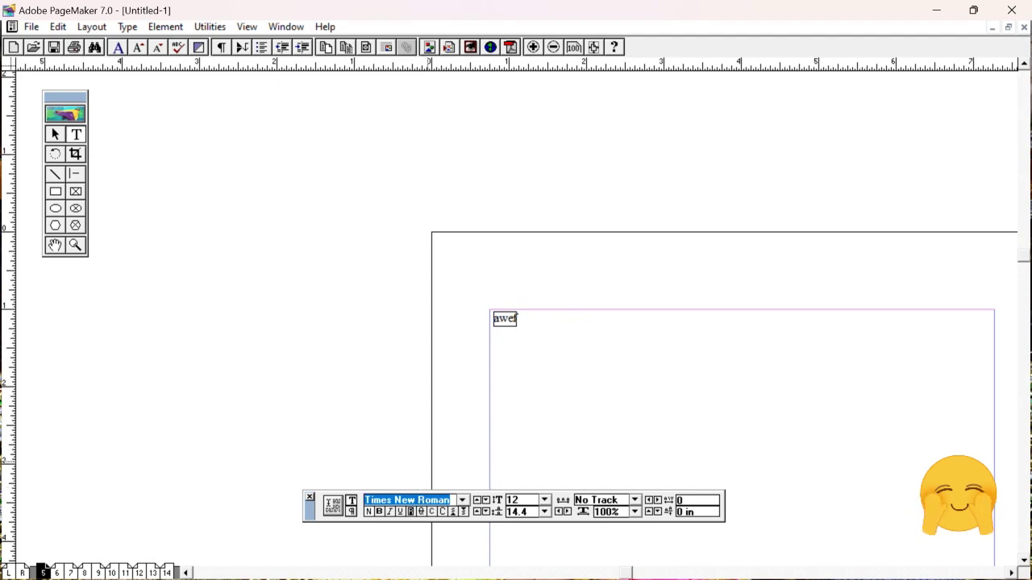
pyautogui.write('W01Art House')
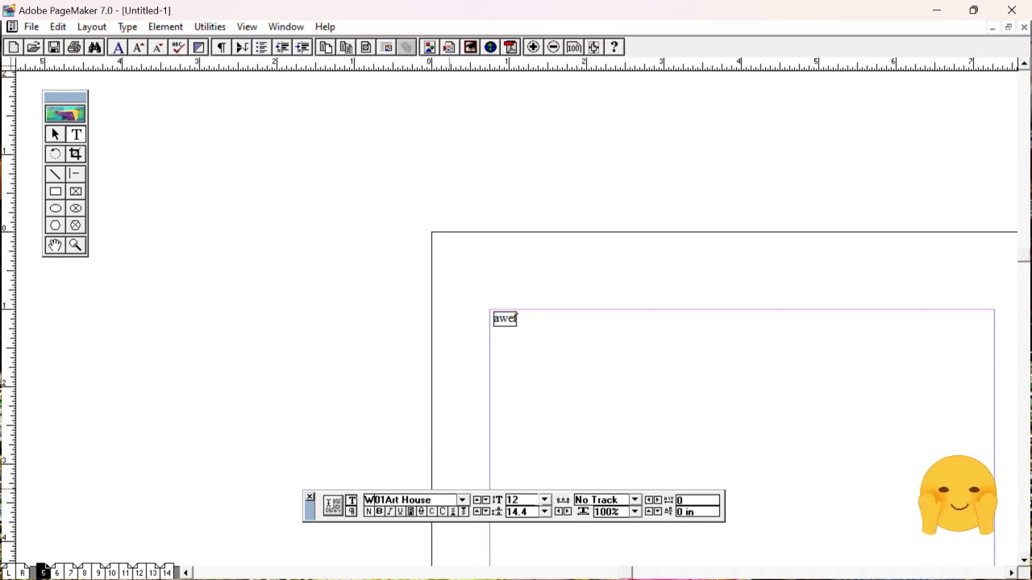
pyautogui.press('Tab')
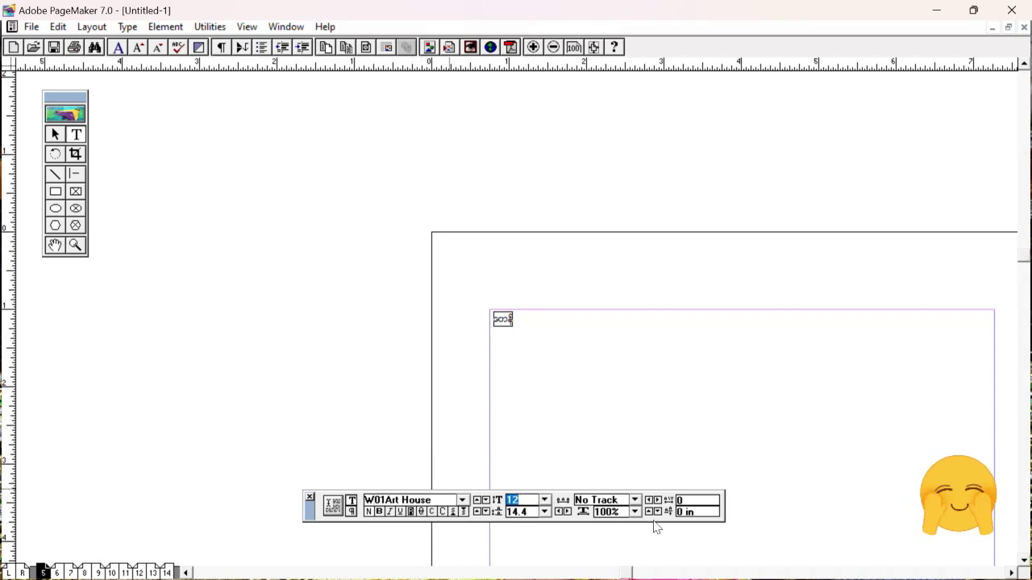
pyautogui.write('18')
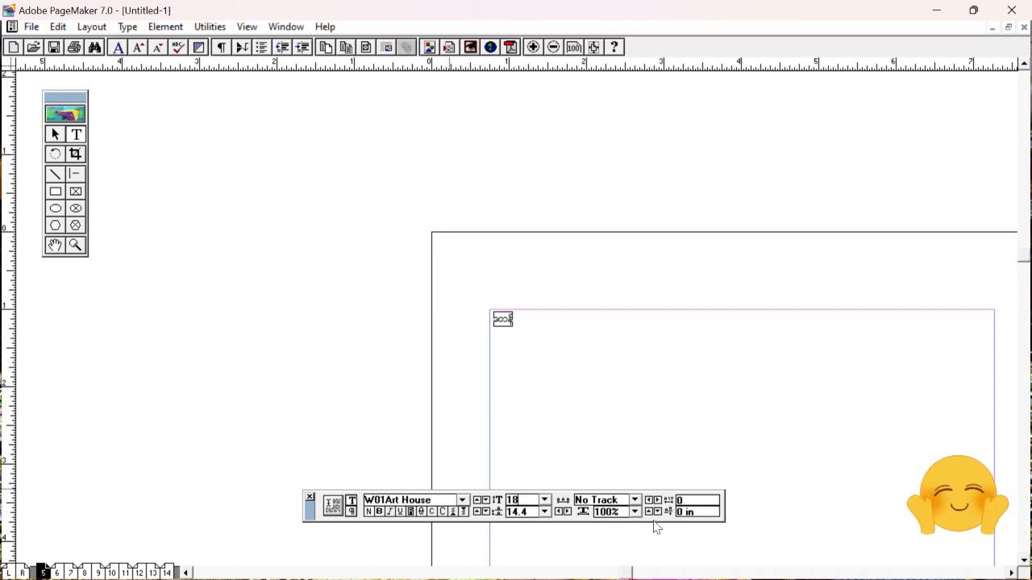
pyautogui.press('Return')
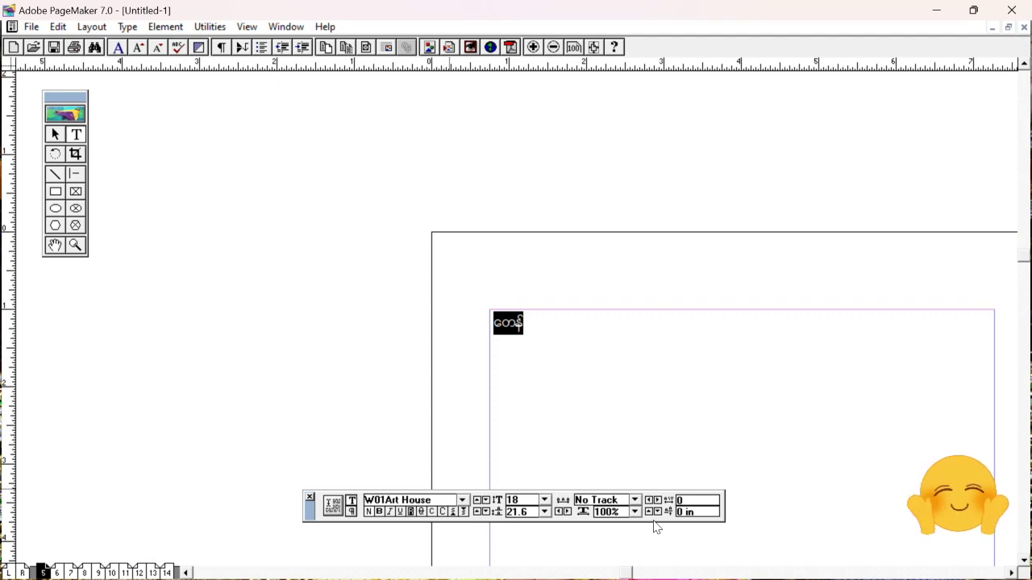
# Replace the selected text at the top of page 5 with the Burmese heading "ကမ်ဘာ့အလှဆုံးအမျိုးသမီးများ".
pyautogui.write('ur')
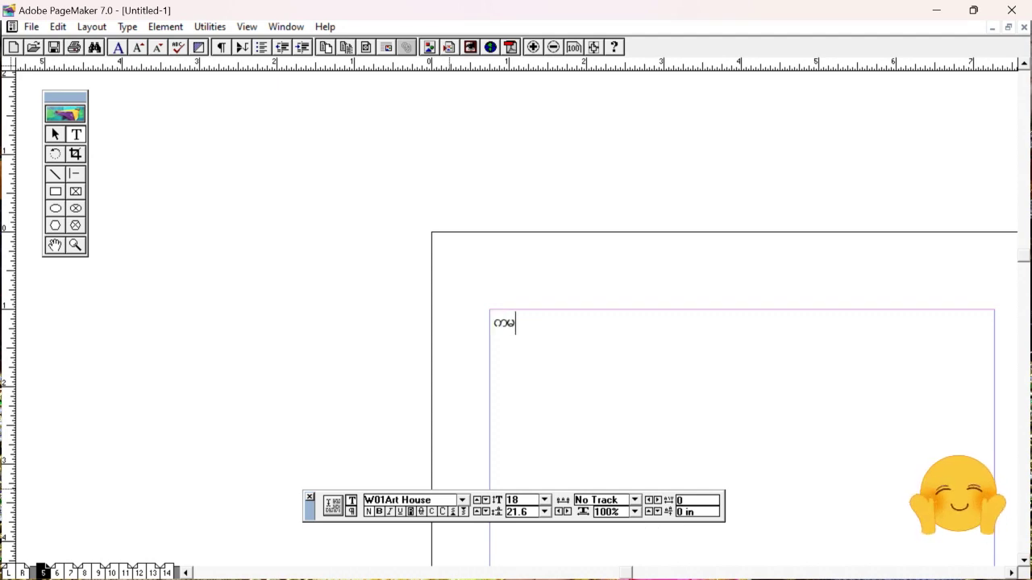
pyautogui.write('rm')
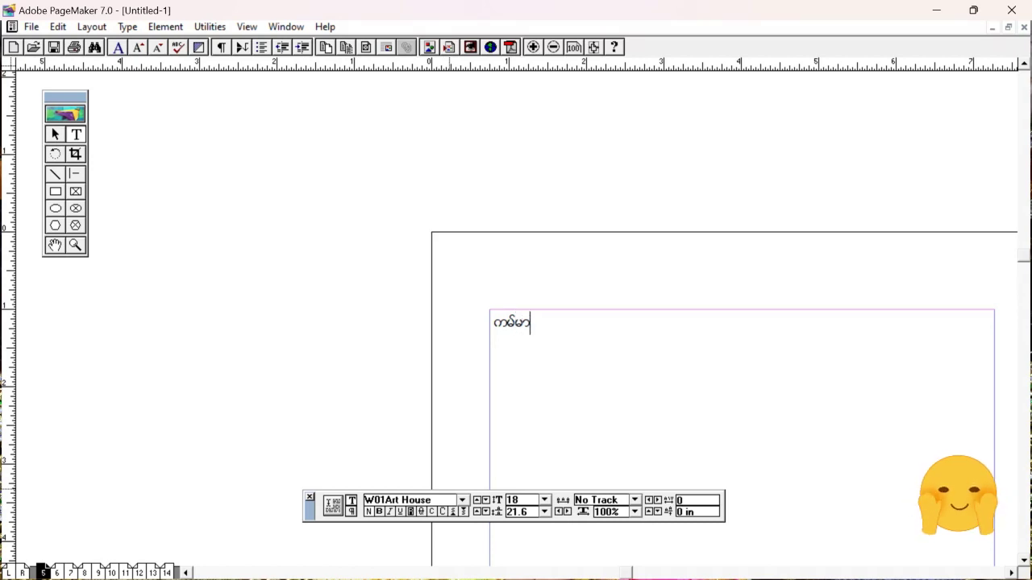
pyautogui.press('BackSpace')
pyautogui.press('BackSpace')
pyautogui.write('bmht')
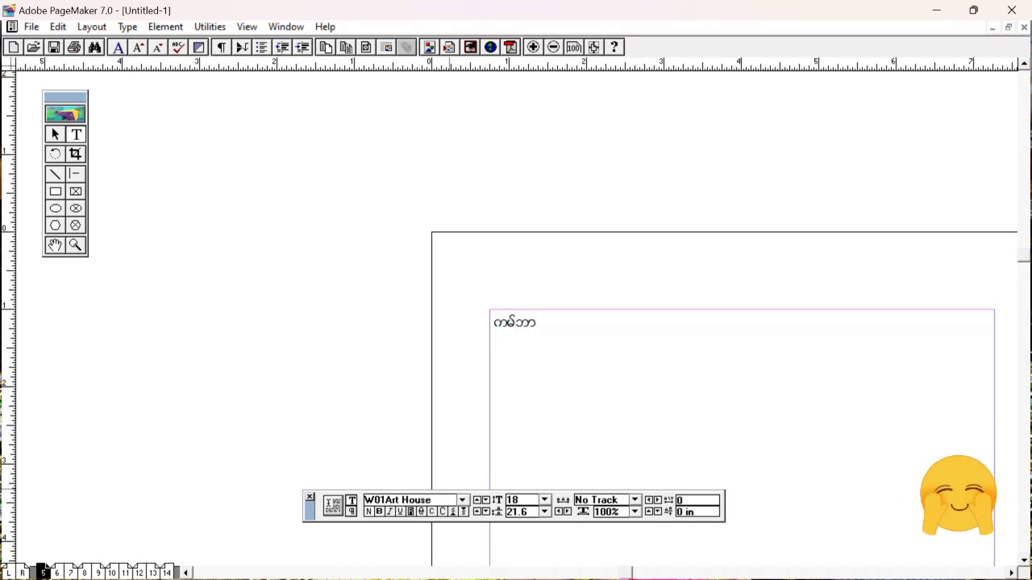
pyautogui.write('vSqkH;tr')
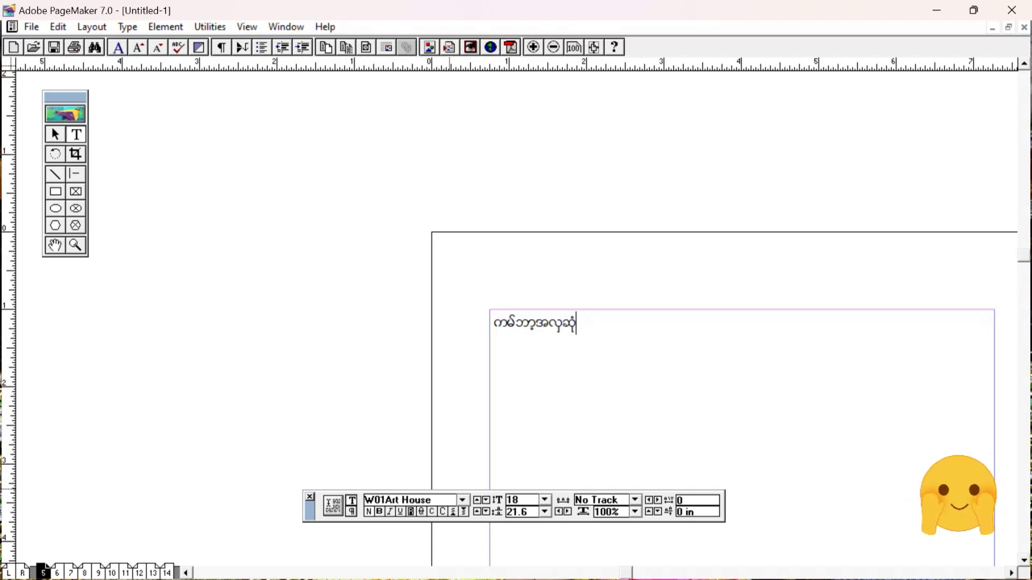
pyautogui.write('sdk;orD;rsm;')
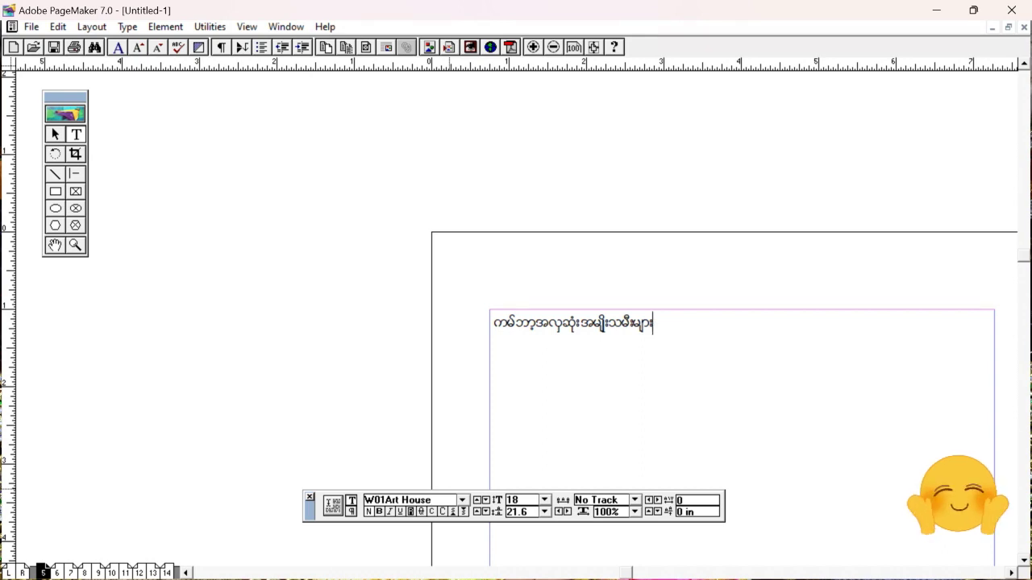
# Add a line containing the character "ခ" below the Burmese heading, and insert an empty line between the two.
pyautogui.press('Return')
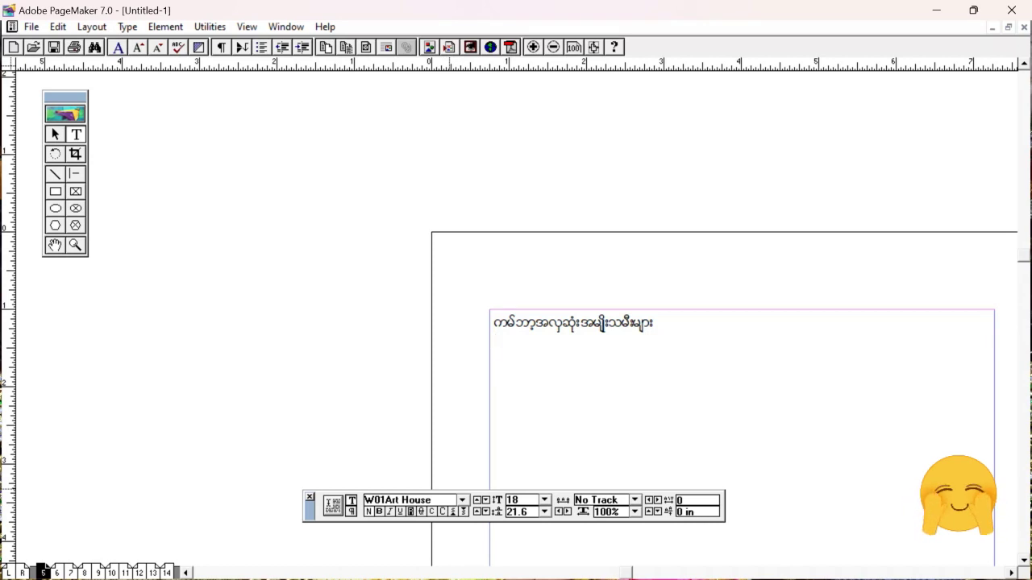
pyautogui.write('ခ')
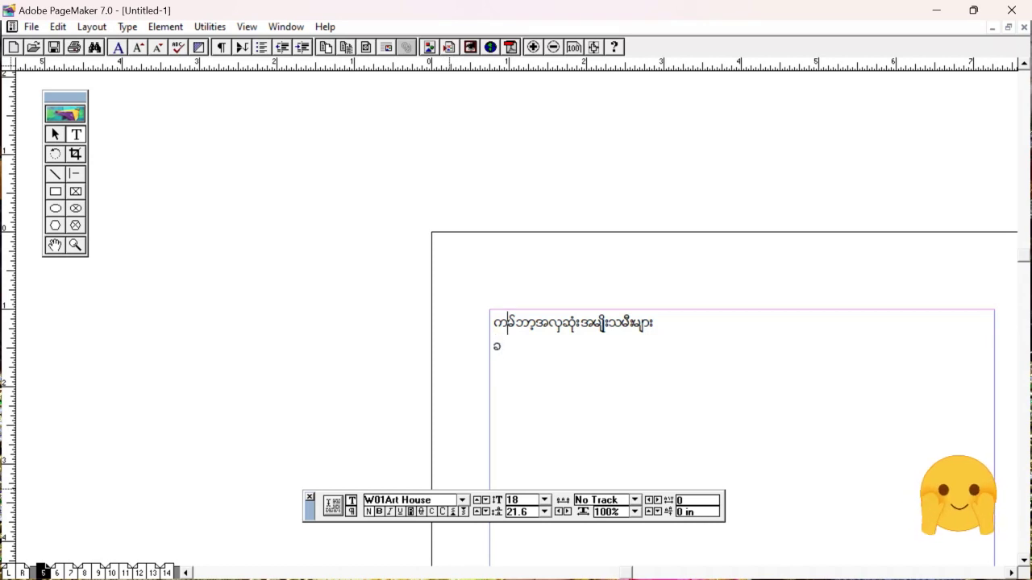
pyautogui.click(654, 322)
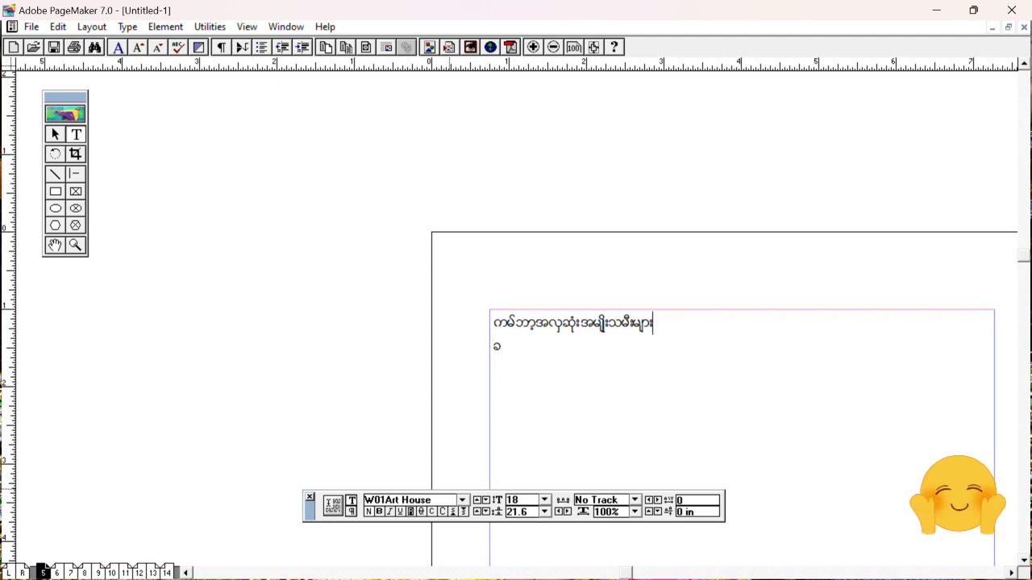
pyautogui.press('Return')
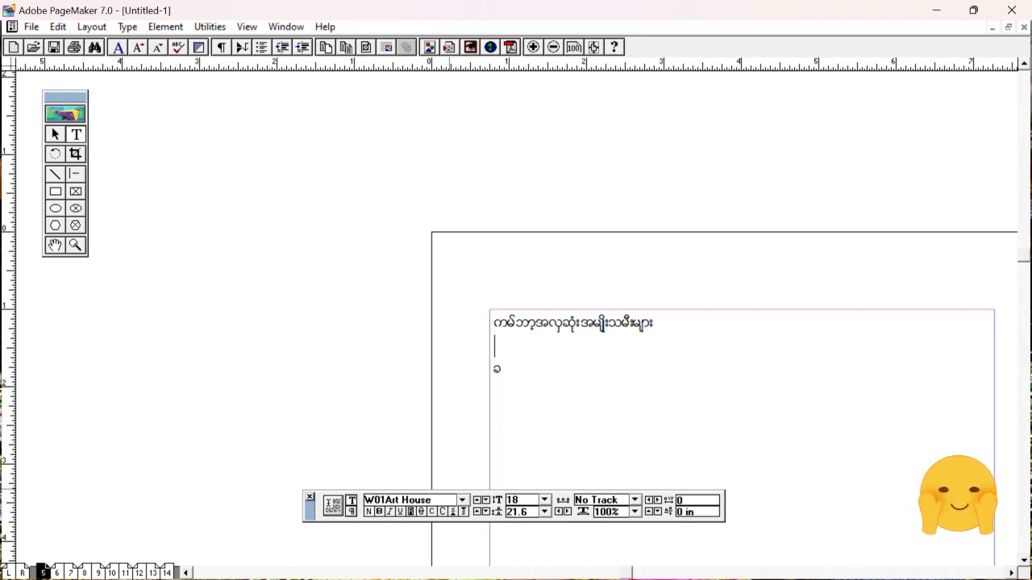
# Set the font of the empty second line to Times New Roman at size 14.
pyautogui.moveTo(445, 500); pyautogui.dragTo(360, 500)
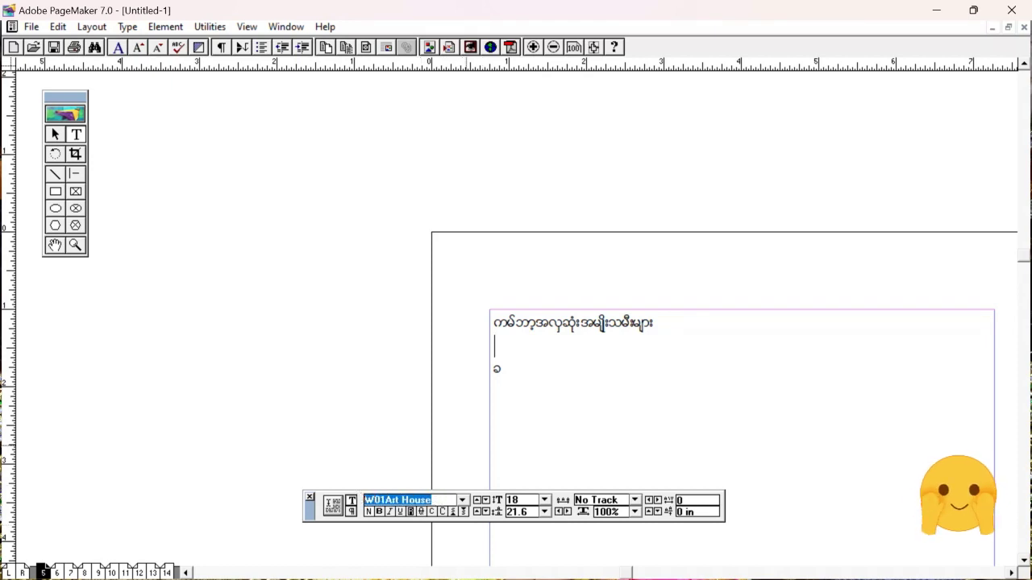
pyautogui.write('Times New Roman')
pyautogui.press('Tab')
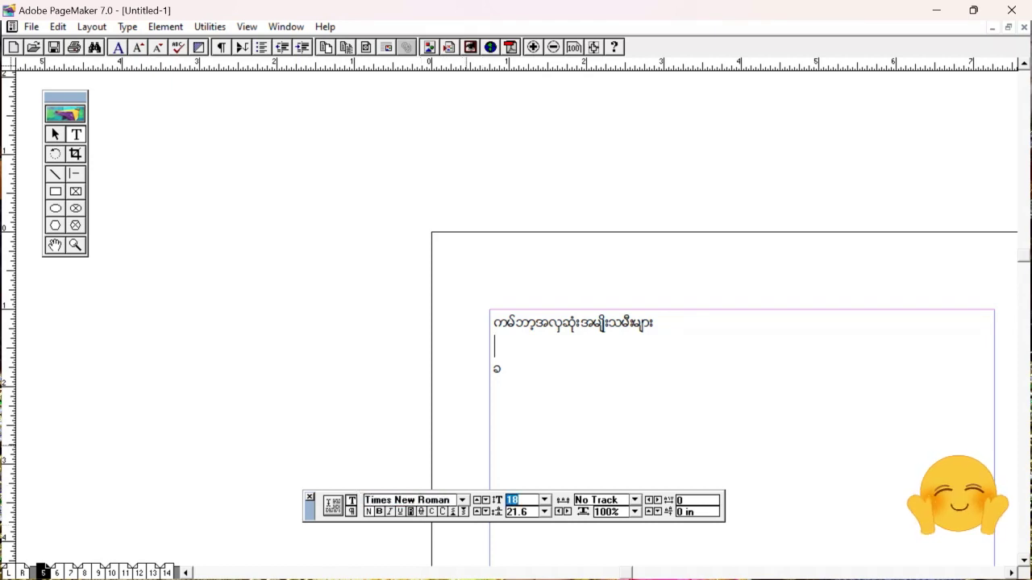
pyautogui.write('14')
pyautogui.press('Return')
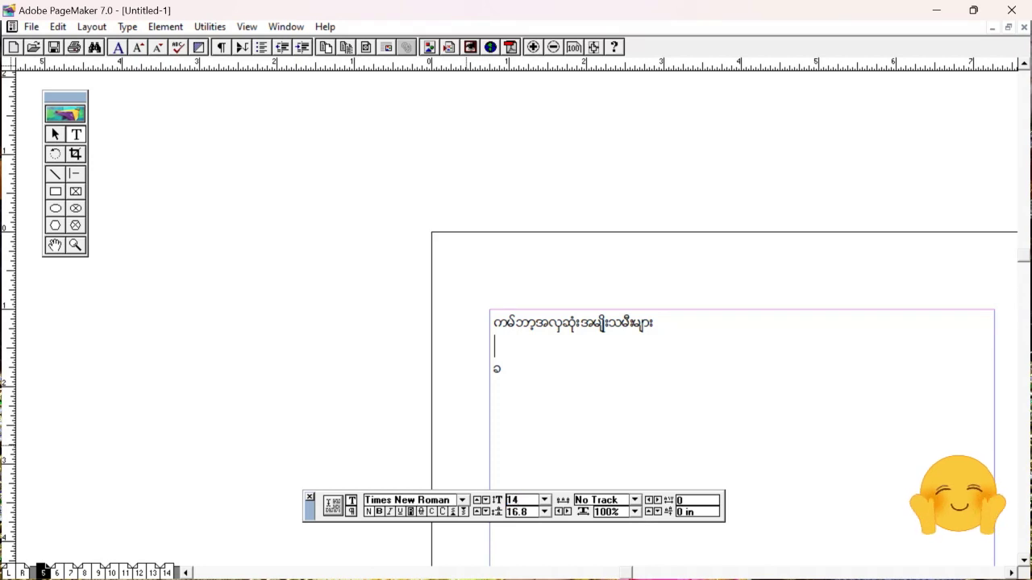
# Enter the English heading "The Most Beautiful Women in The World" on the second line.
pyautogui.write('T')
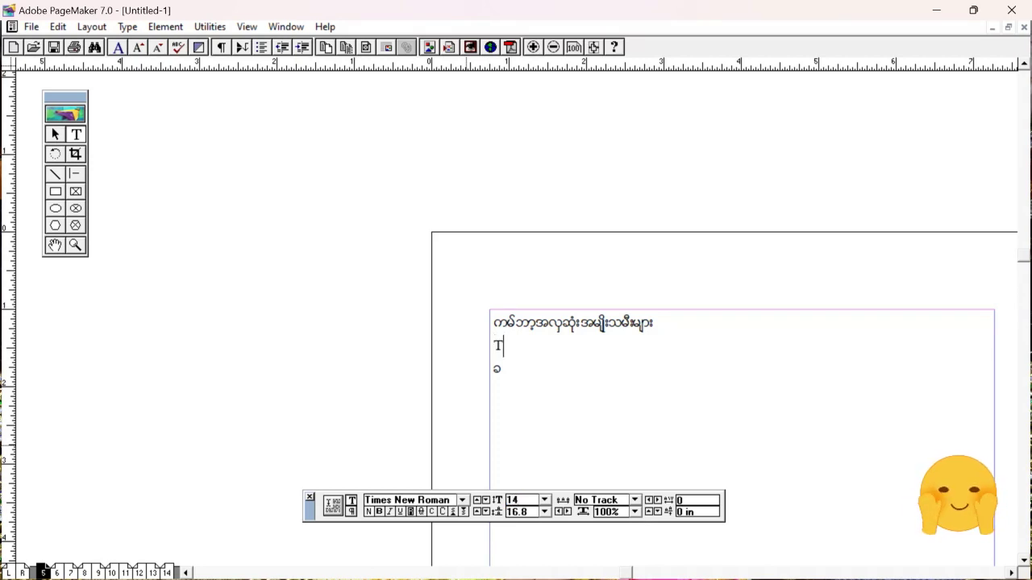
pyautogui.write('he MOst')
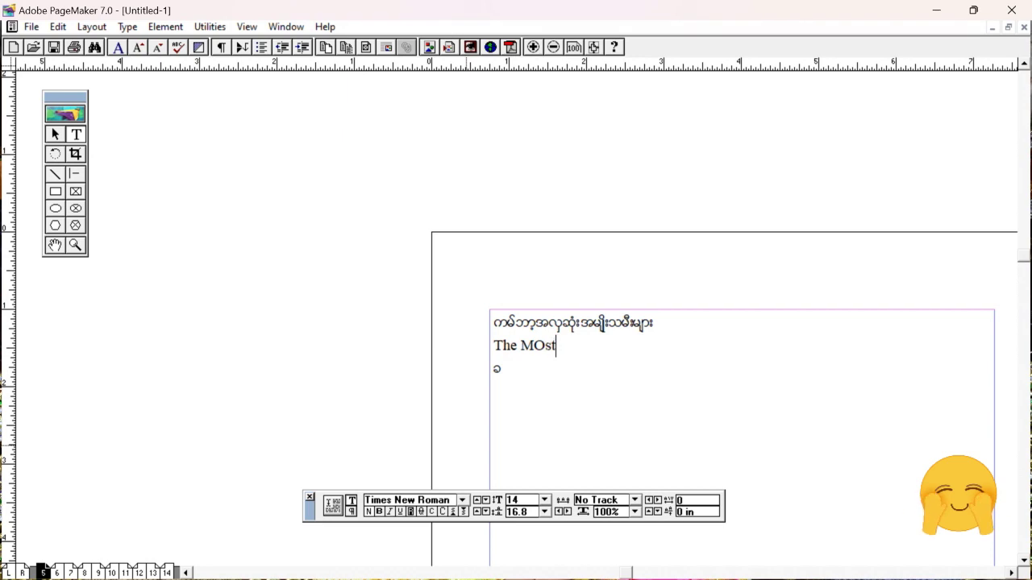
pyautogui.press('BackSpace')
pyautogui.press('BackSpace')
pyautogui.press('BackSpace')
pyautogui.write('ost')
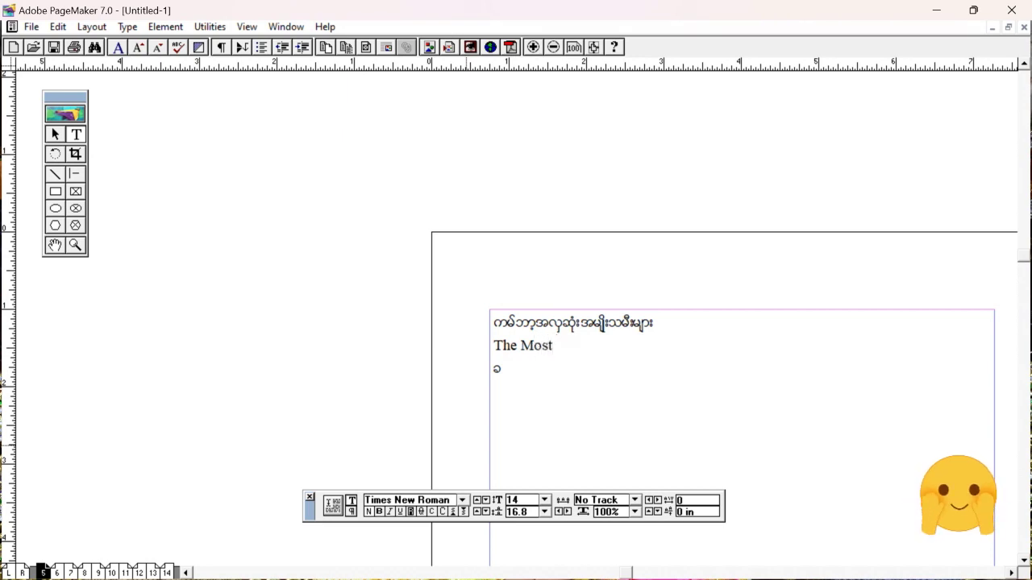
pyautogui.write(' Beau')
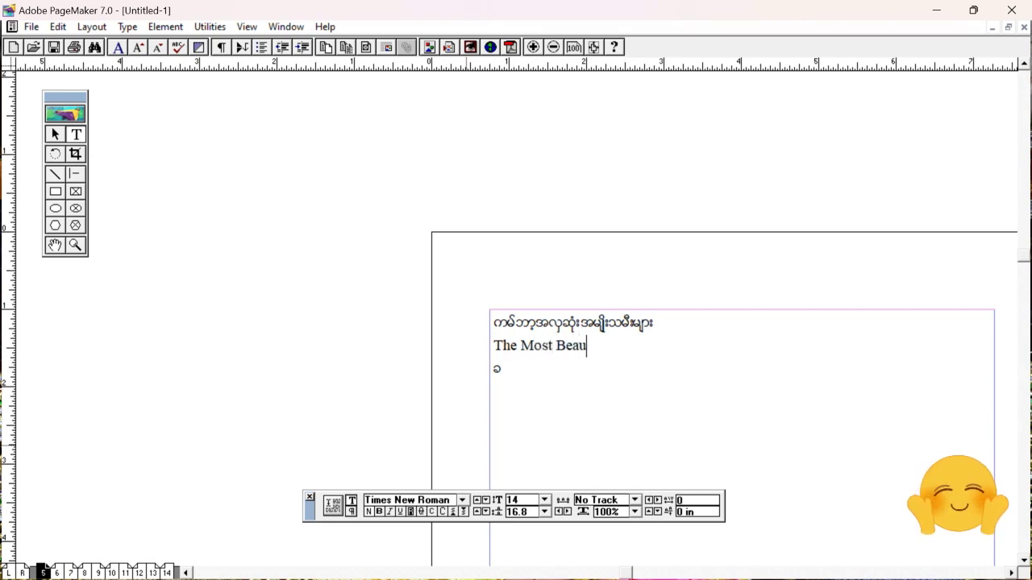
pyautogui.write('tiful')
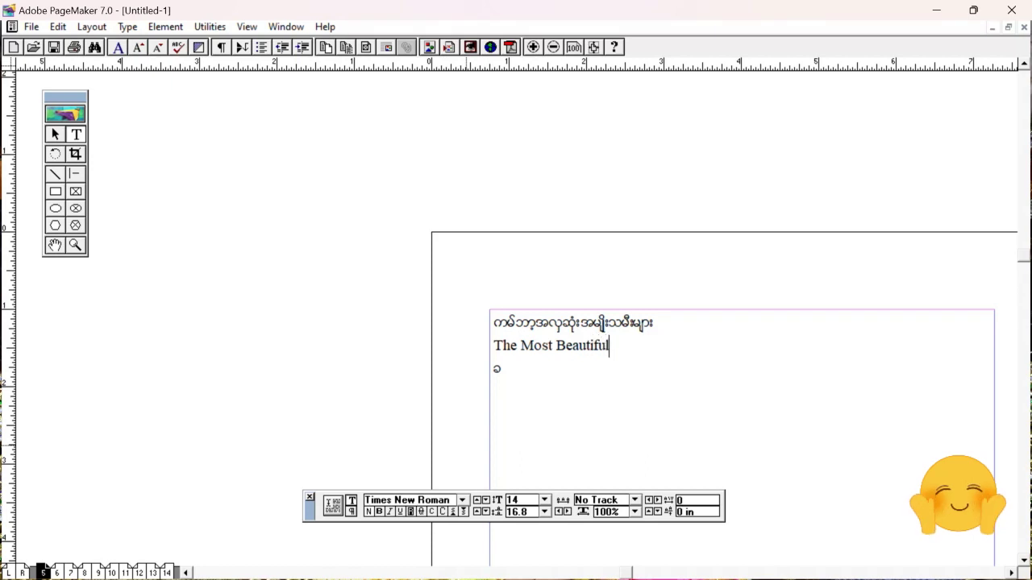
pyautogui.write(' W')
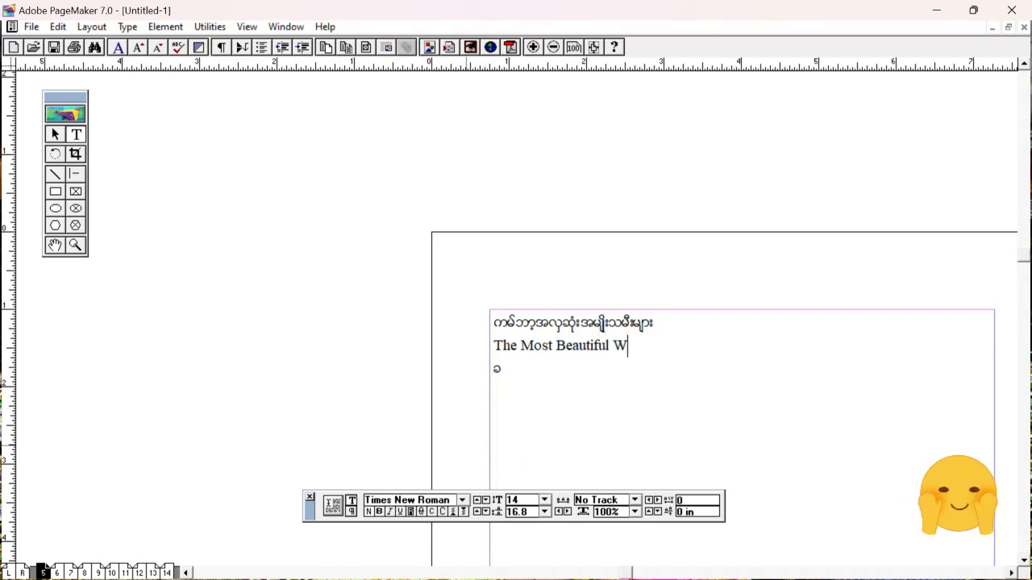
pyautogui.write('ome')
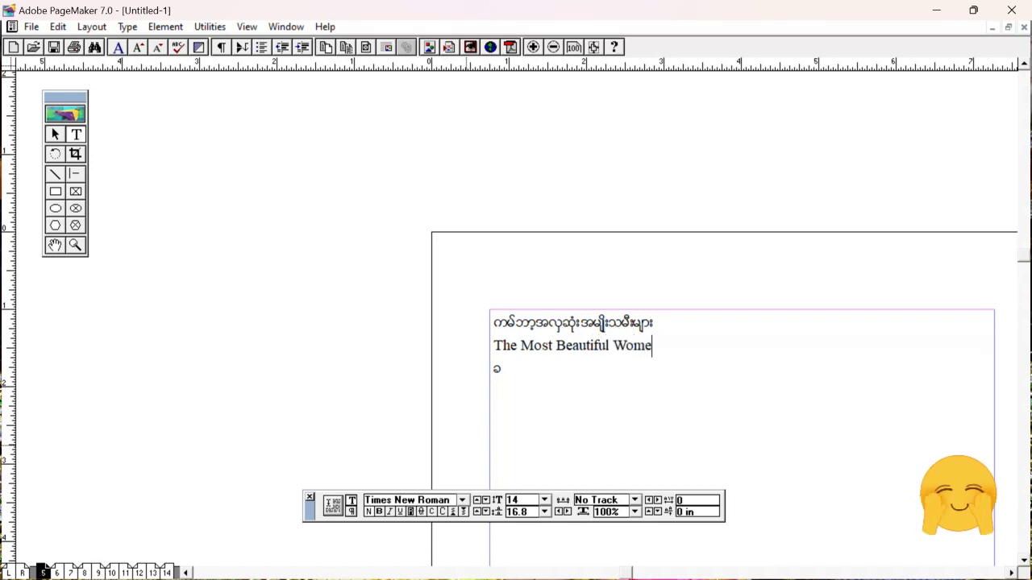
pyautogui.write('n ')
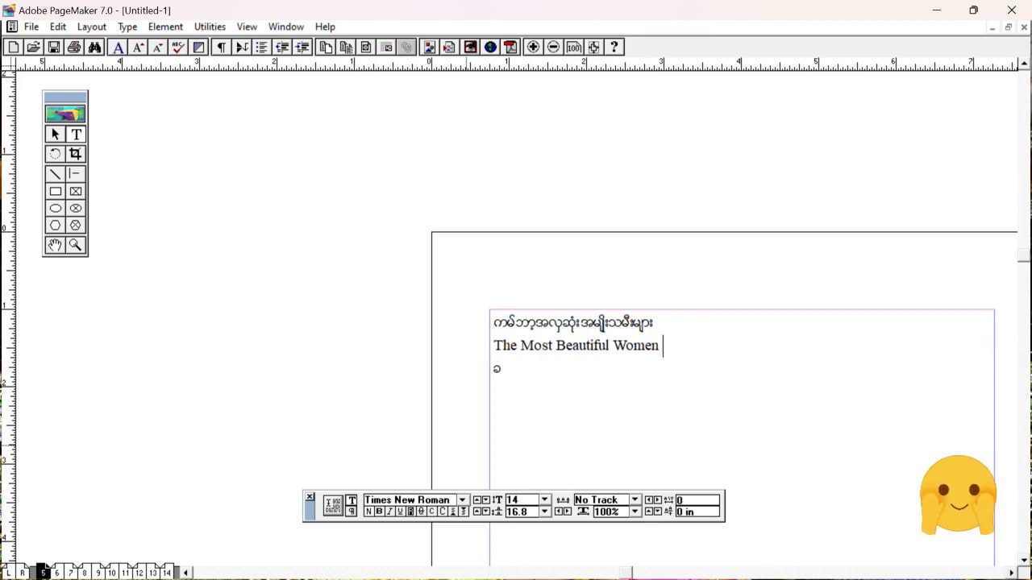
pyautogui.write('in The World')
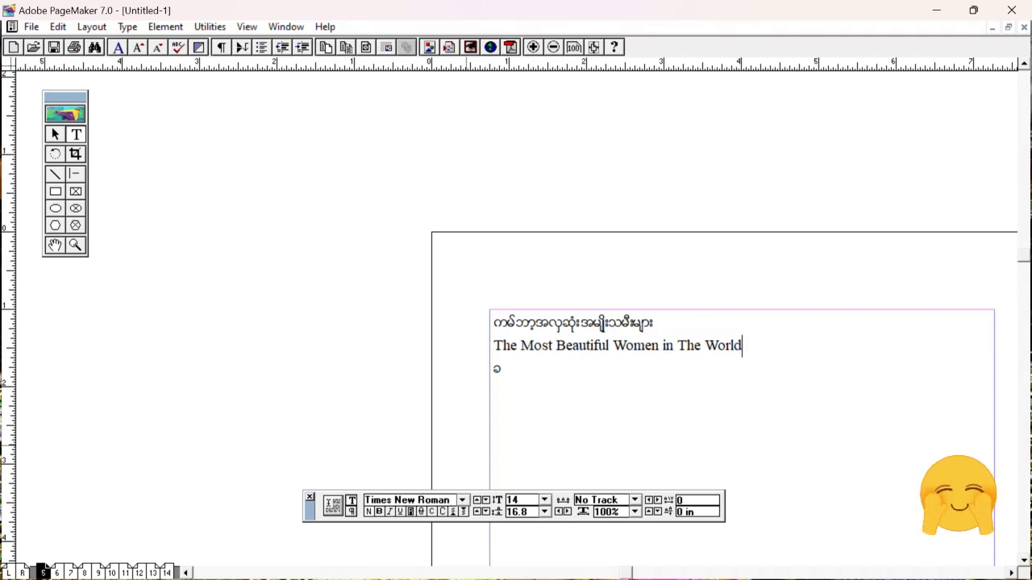
# Start a new line with the letter "a" below the English heading, join it with "ခ", and select both characters.
pyautogui.press('Return')
pyautogui.write('a')
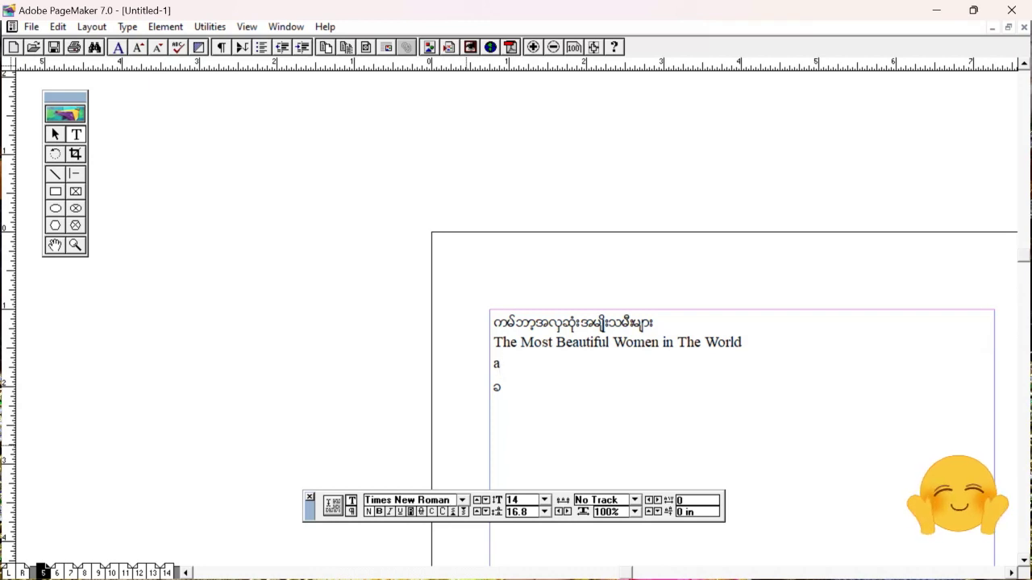
pyautogui.press('Delete')
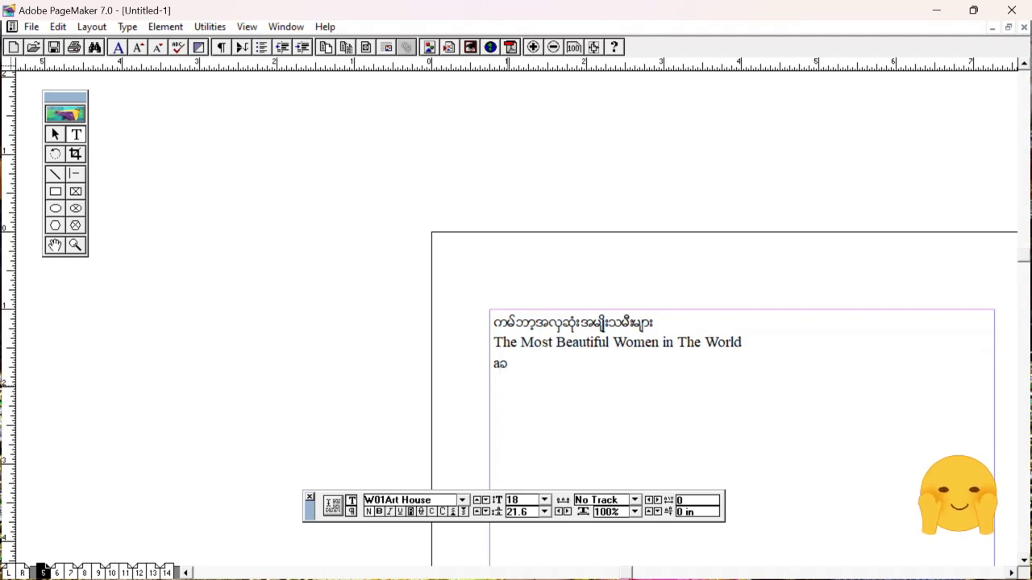
pyautogui.click(494, 364)
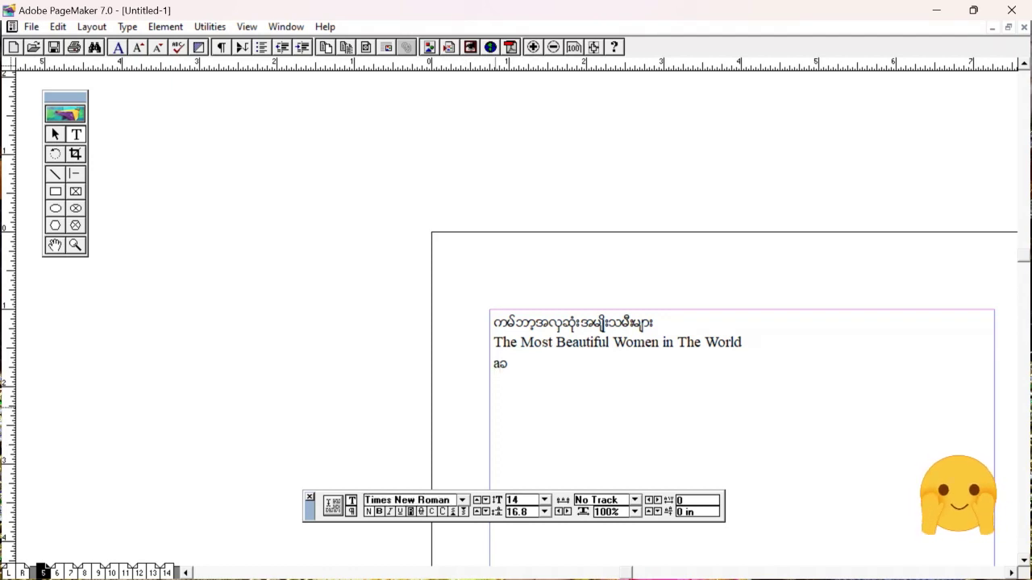
pyautogui.hotkey('shift', 'Right')
pyautogui.hotkey('shift', 'Right')
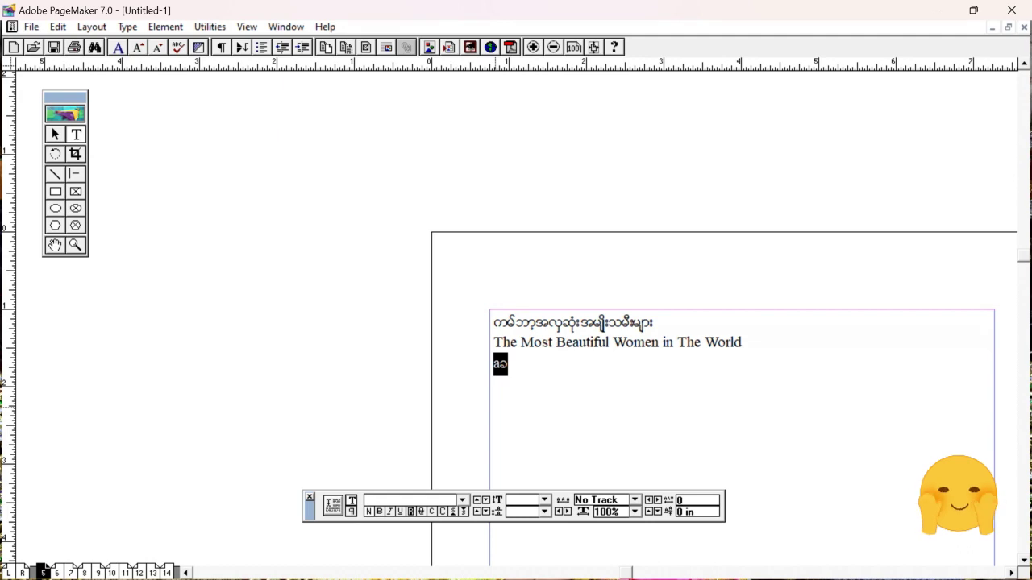
pyautogui.press('Right')
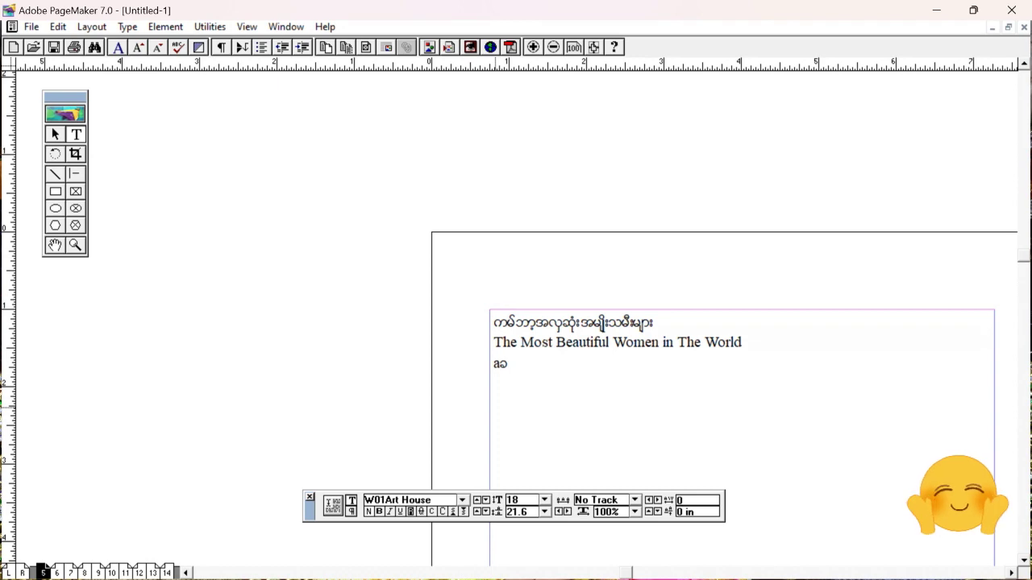
# Replace the characters on the third line with the Burmese list number "၁။", followed by a tab and "aခ".
pyautogui.click(500, 363)
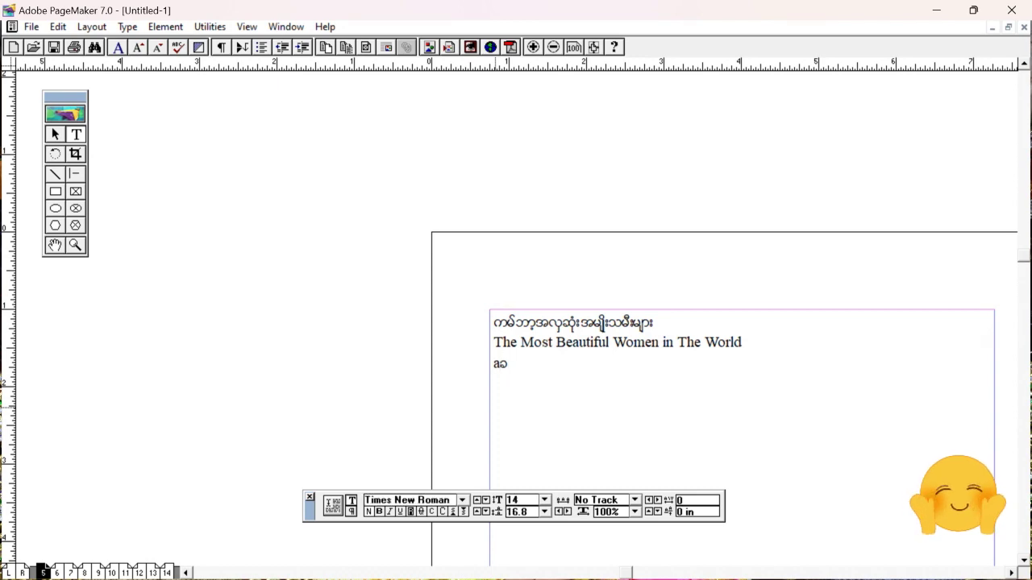
pyautogui.press('BackSpace')
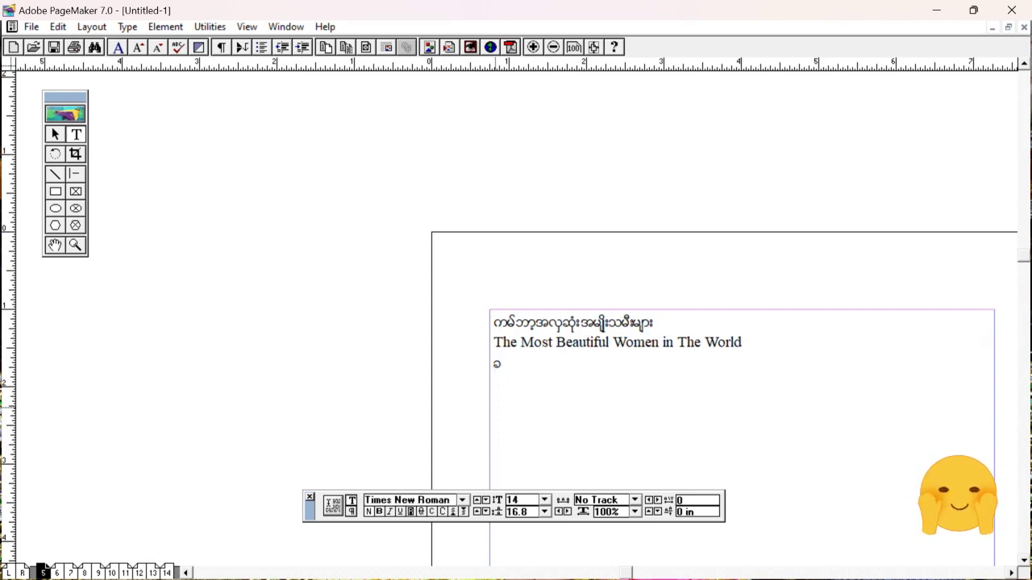
pyautogui.press('Delete')
pyautogui.write('m')
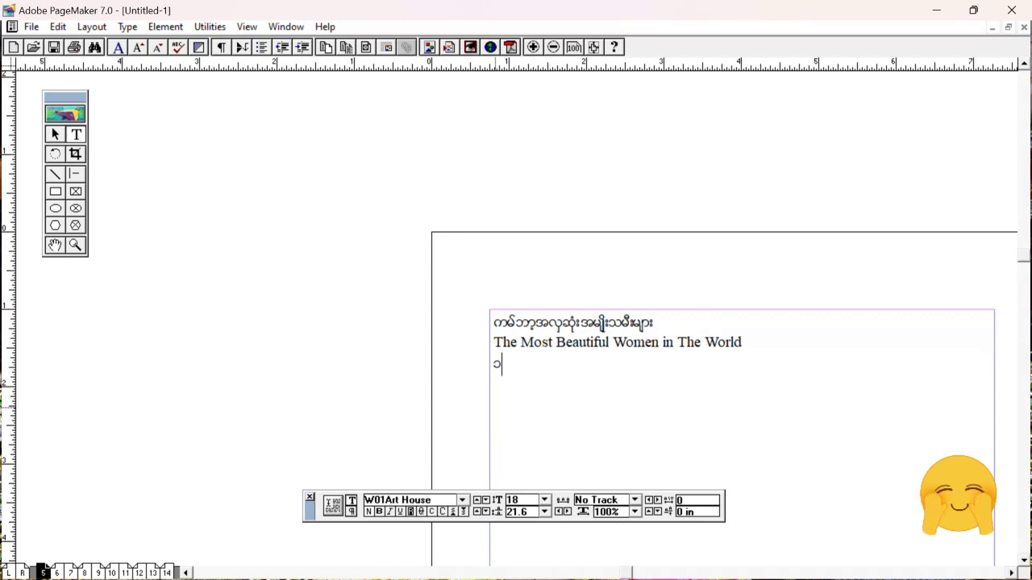
pyautogui.write(';')
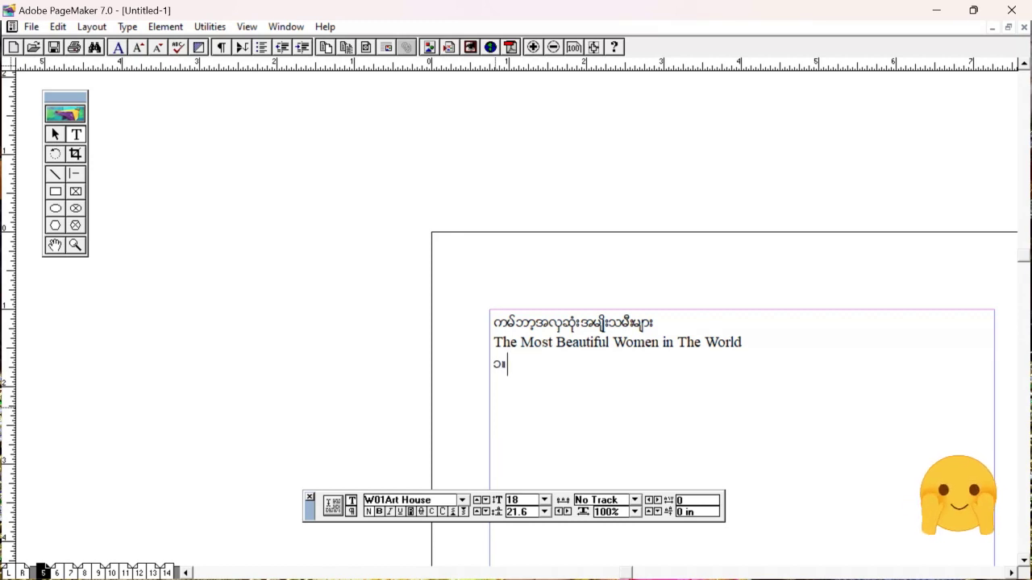
pyautogui.press('Tab')
pyautogui.write('ခ')
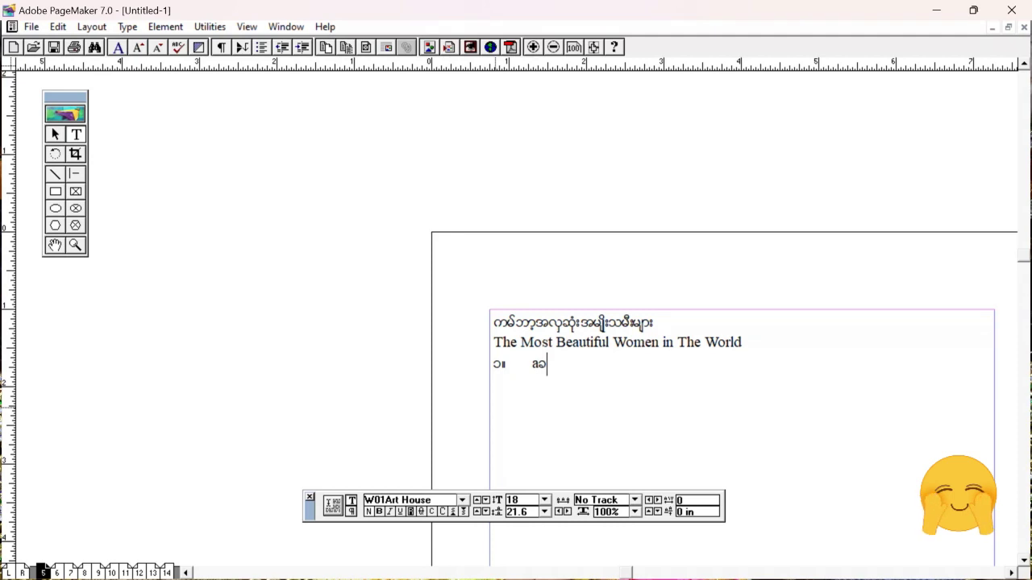
# Replace the letter "a" after the list number "၁။" with "Selena Gomez", keeping the Times New Roman formatting.
pyautogui.click(539, 364)
pyautogui.press('Delete')
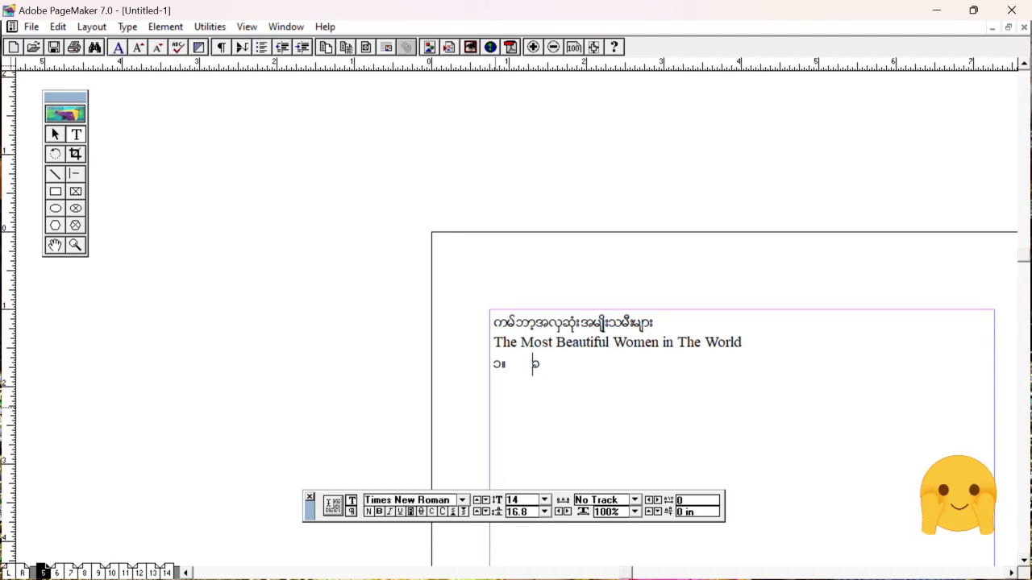
pyautogui.write('Sele')
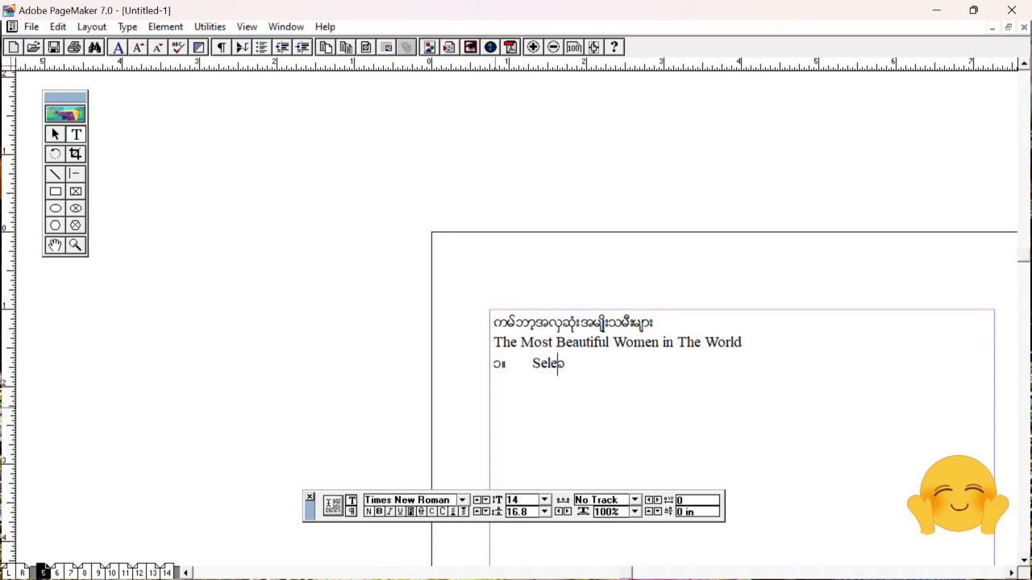
pyautogui.write('na go')
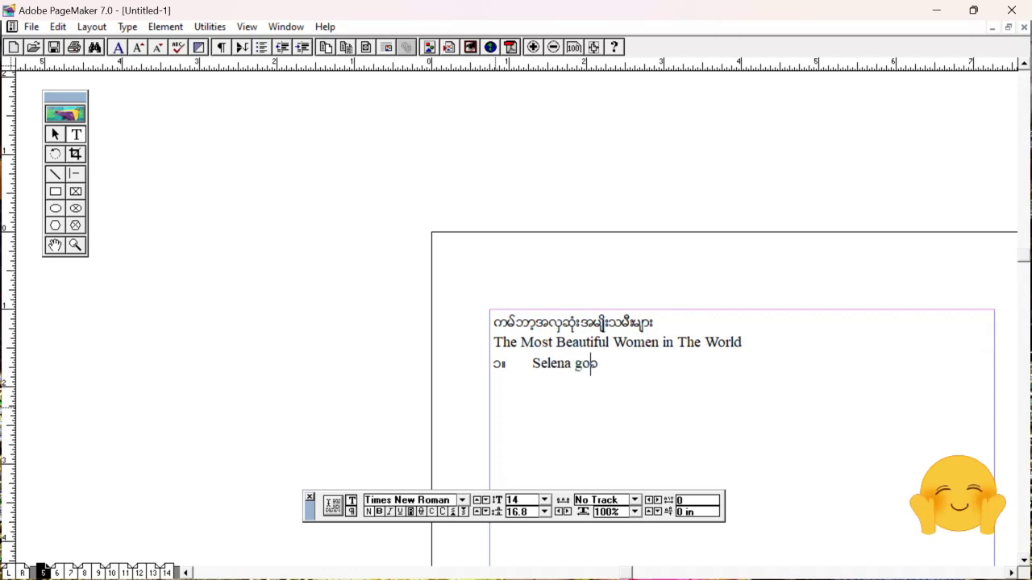
pyautogui.press('BackSpace')
pyautogui.press('BackSpace')
pyautogui.write('Gomez')
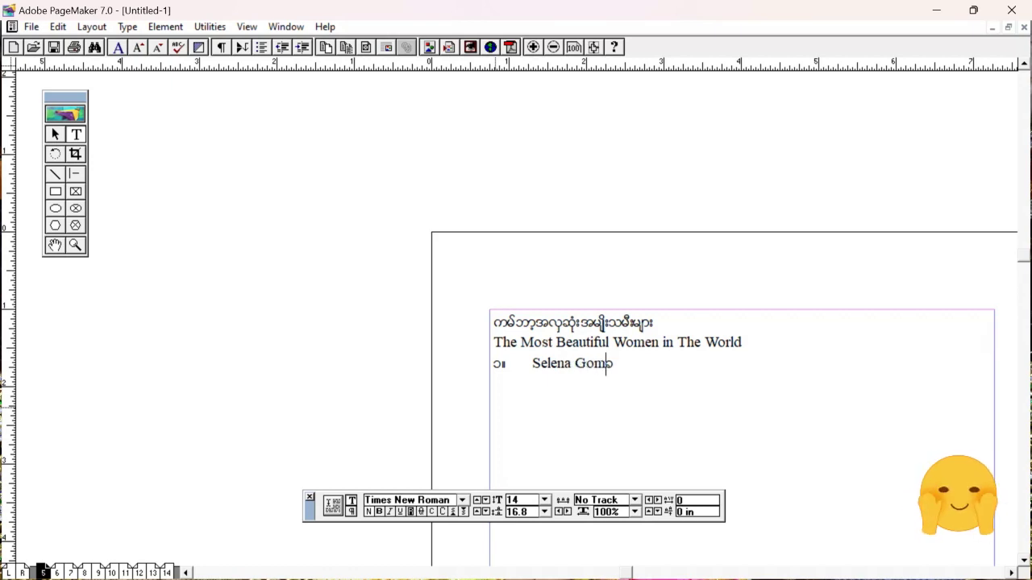
# Start a new line below "Selena Gomez" with the Burmese list number "၂။", followed by a tab and "aခ".
pyautogui.press('Return')
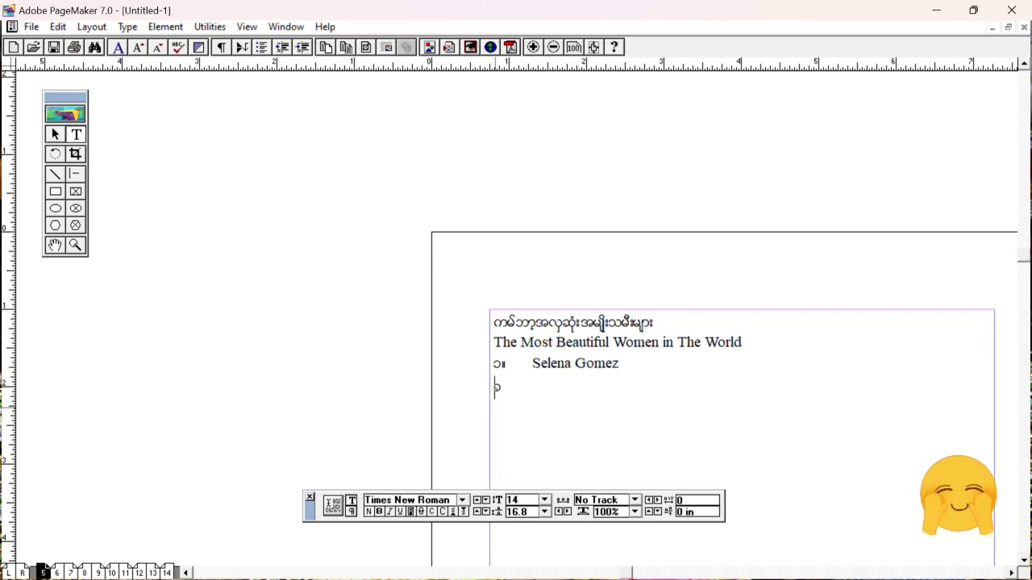
pyautogui.press('Delete')
pyautogui.write('2')
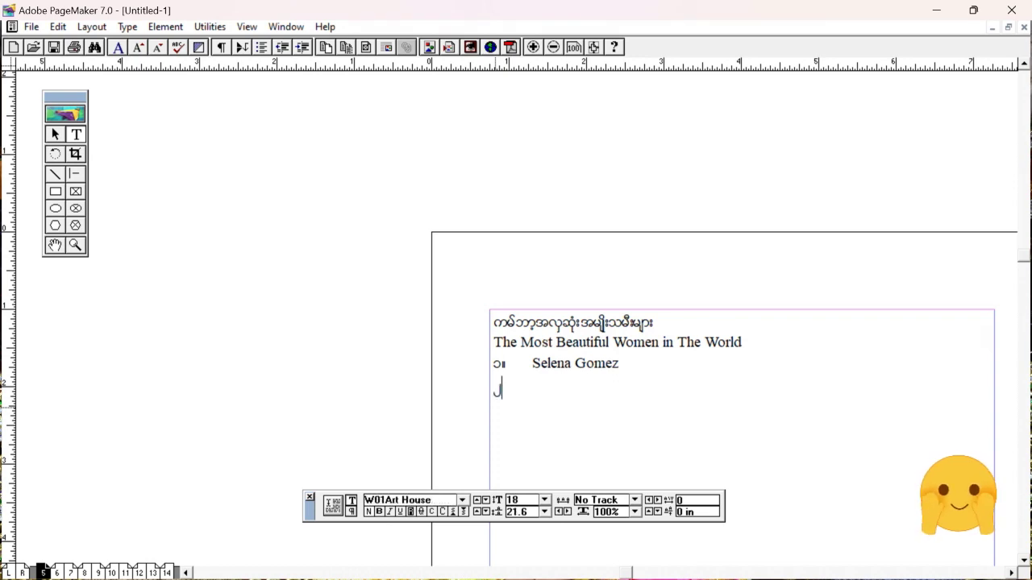
pyautogui.write('/')
pyautogui.press('Tab')
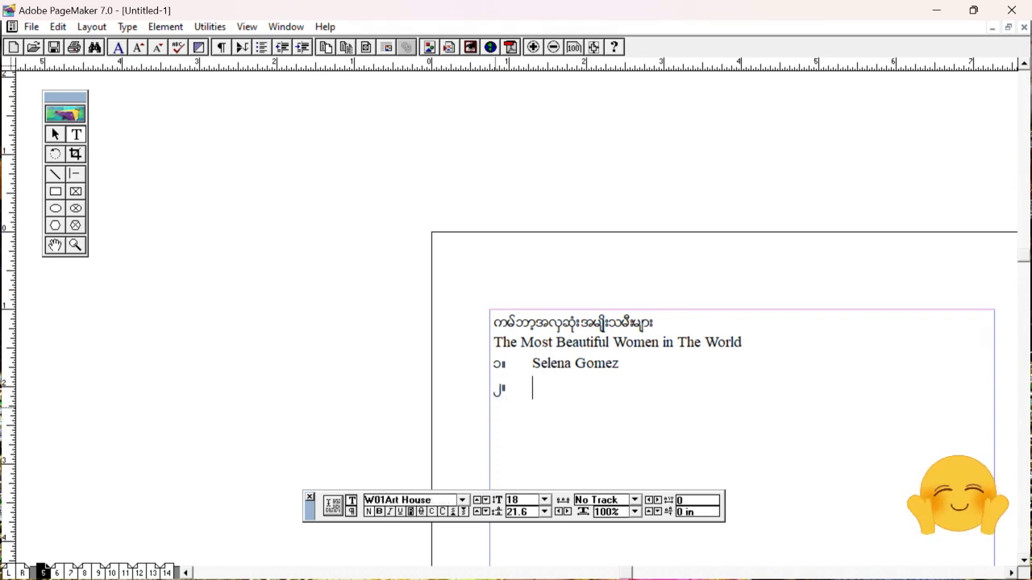
pyautogui.write('c')
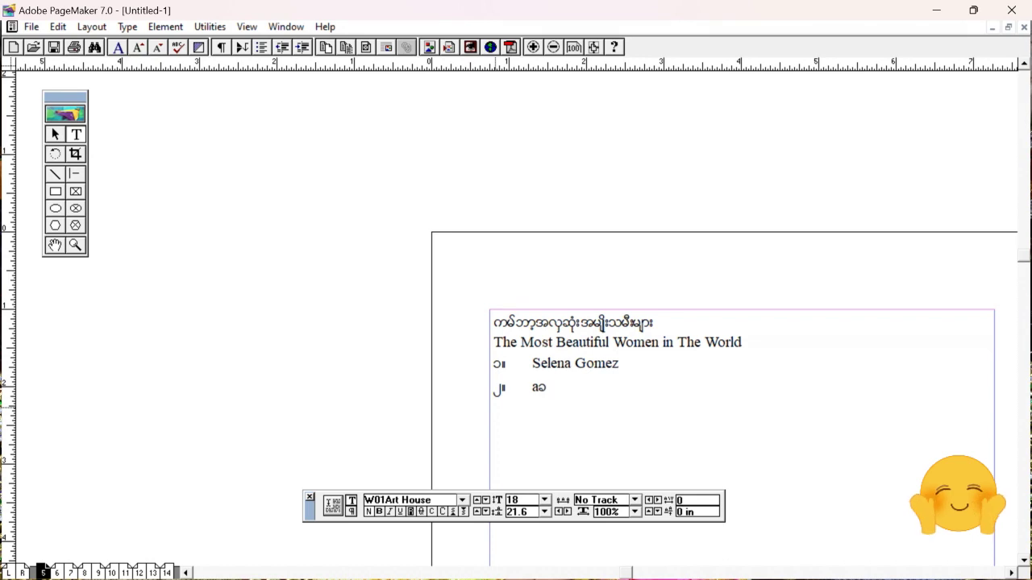
# Replace the letter "a" after the list number "၂။" with "Tayler Swiz", keeping the Times New Roman formatting.
pyautogui.hotkey('shift', 'Left')
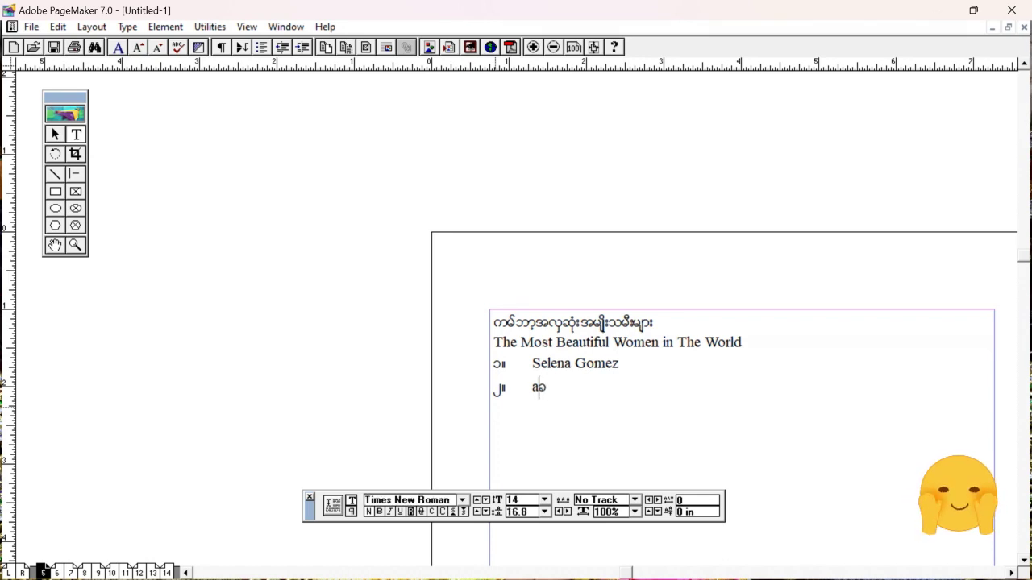
pyautogui.write('T')
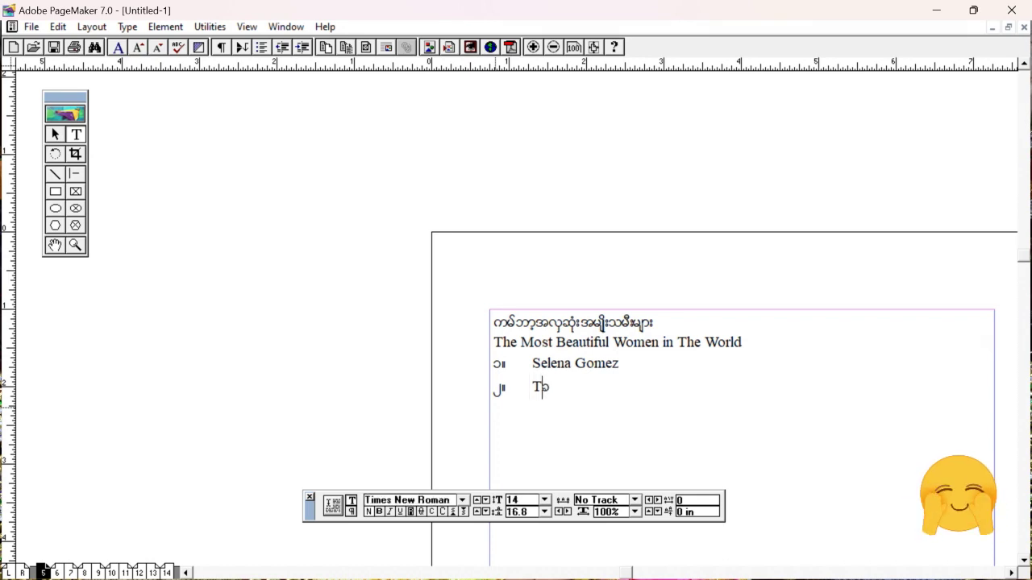
pyautogui.write('a')
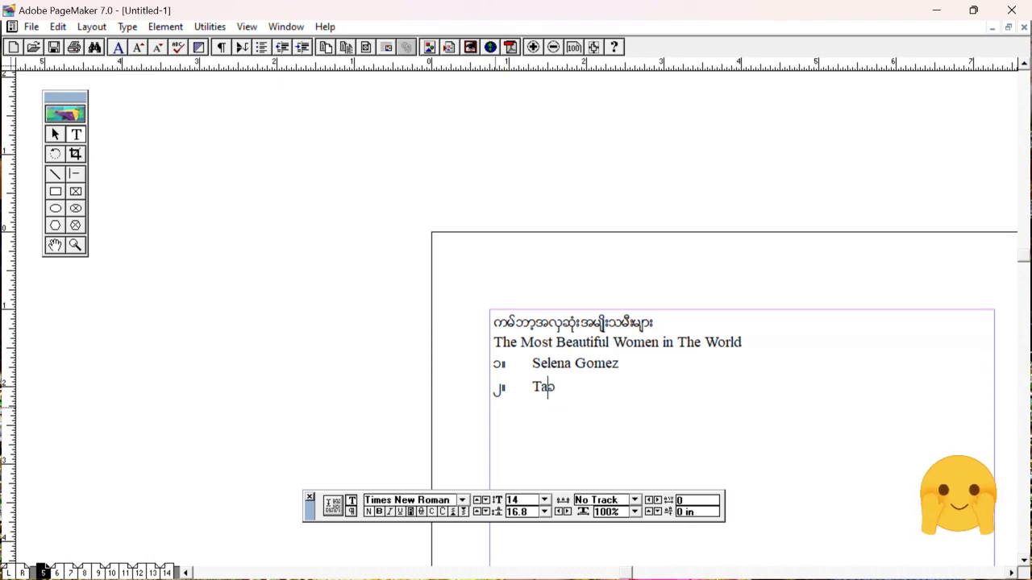
pyautogui.write('ylar')
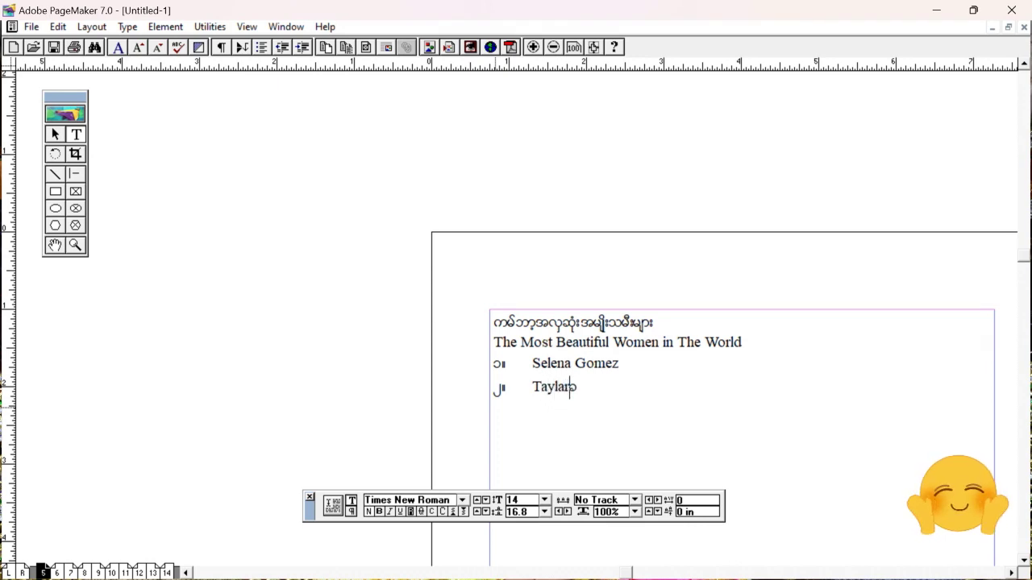
pyautogui.press('BackSpace')
pyautogui.press('BackSpace')
pyautogui.write('er')
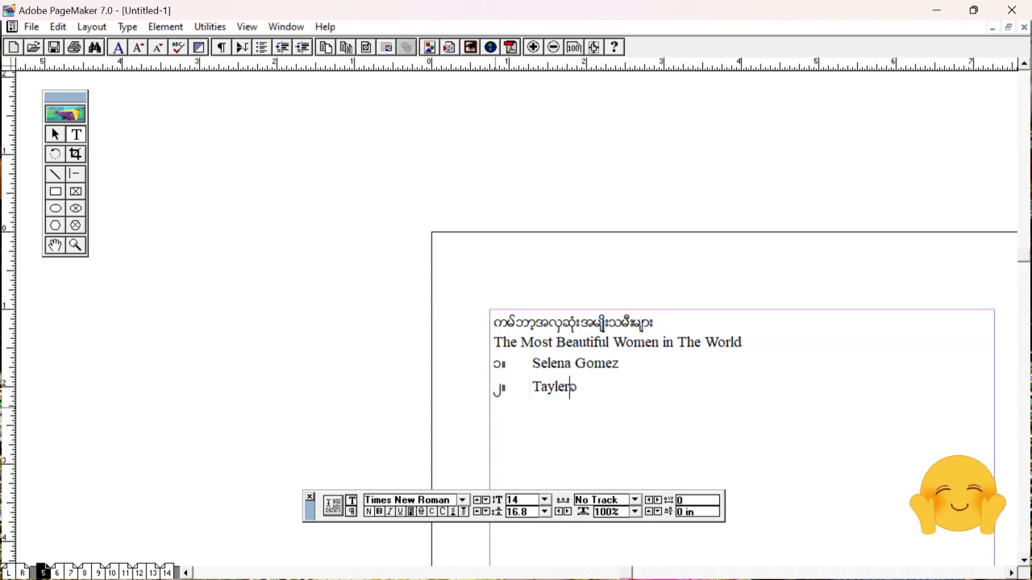
pyautogui.press('Return')
pyautogui.press('BackSpace')
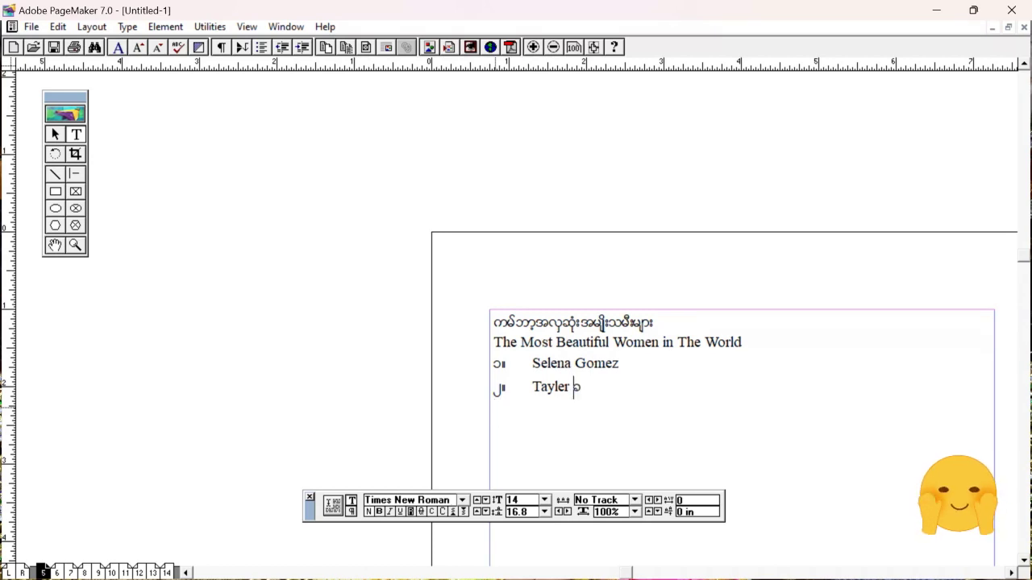
pyautogui.write('Swif')
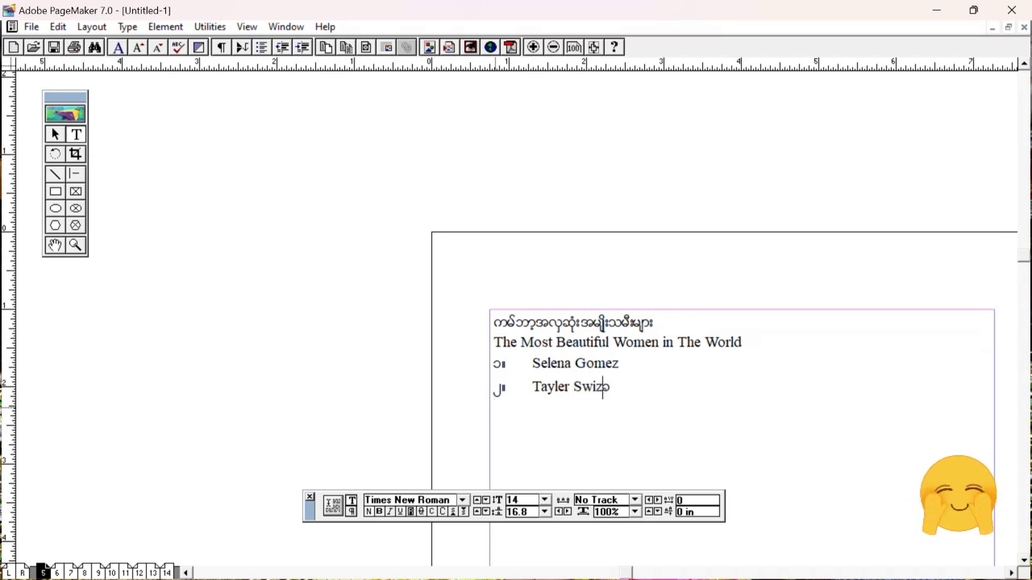
# Start the third list line with the Burmese number "၃။", followed by a tab and "aခ".
pyautogui.press('Return')
pyautogui.press('Delete')
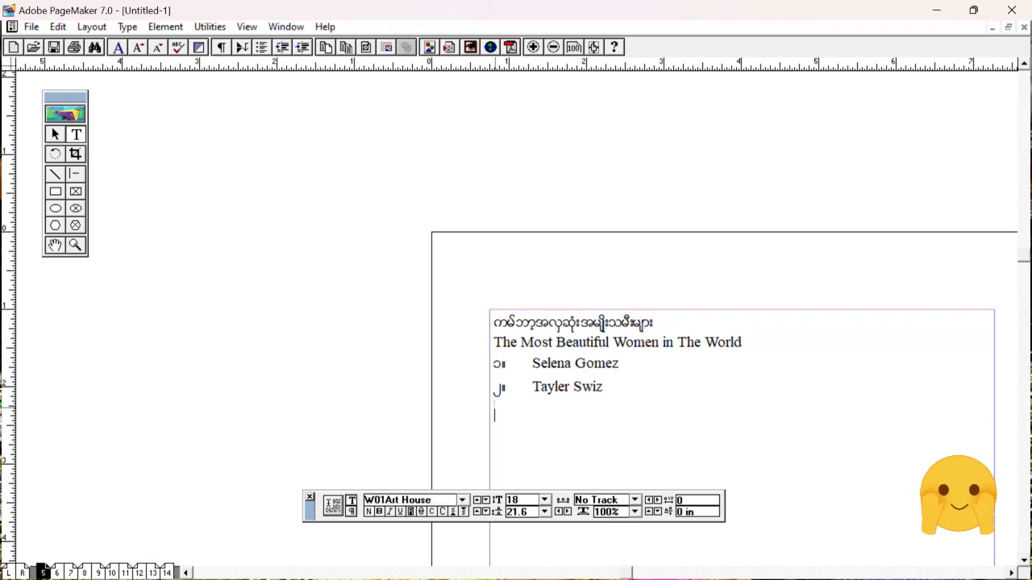
pyautogui.write('3')
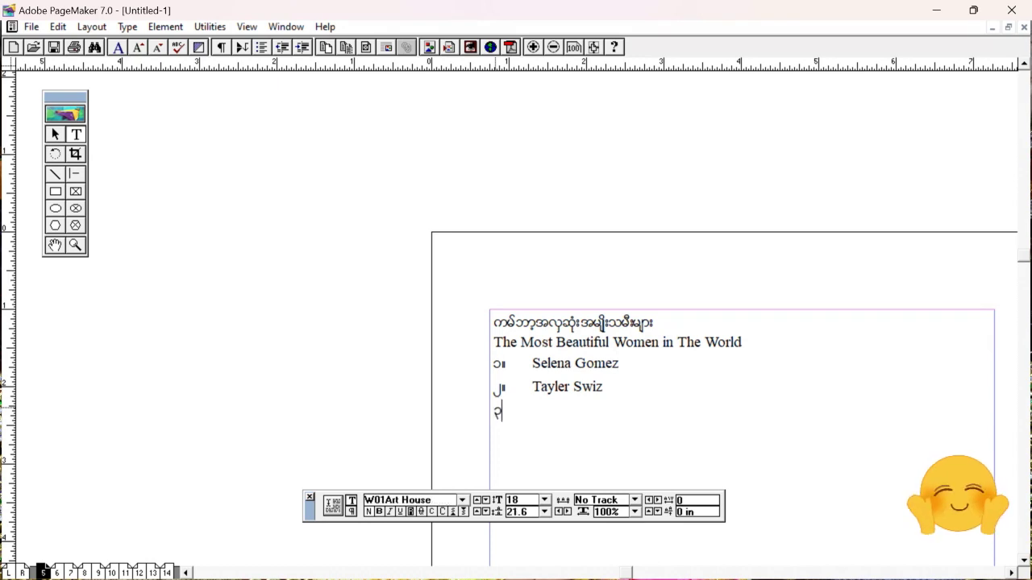
pyautogui.write('/')
pyautogui.press('Tab')
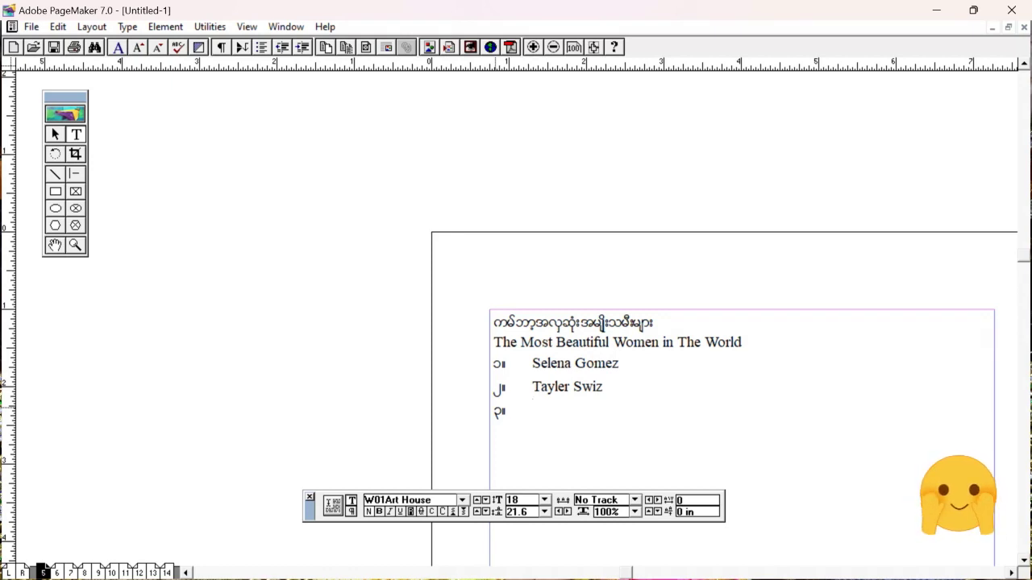
pyautogui.write('co')
pyautogui.press('BackSpace')
pyautogui.press('BackSpace')
pyautogui.write('c')
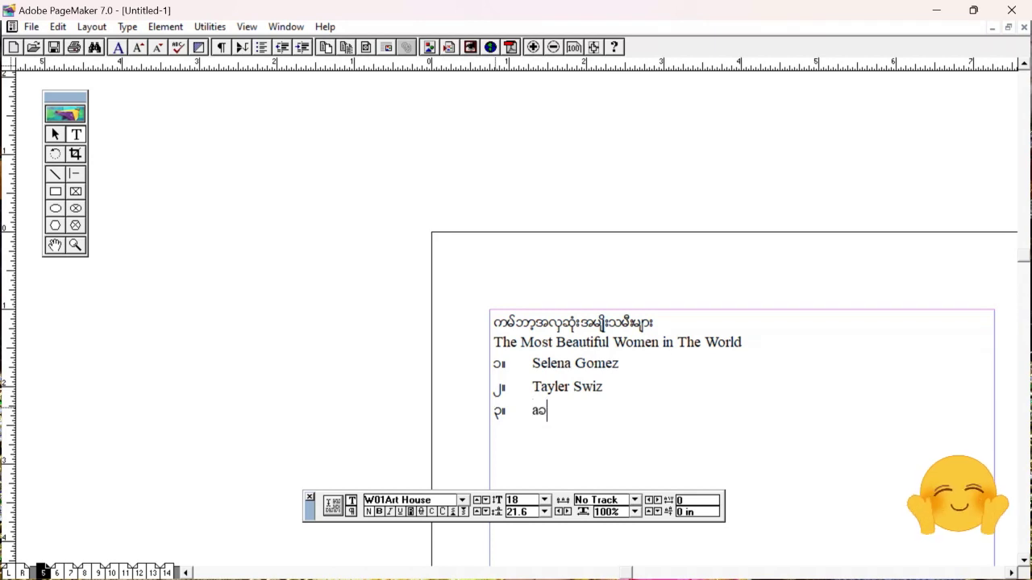
# Replace the letter "a" after the list number "၃။" with "Beyonce" in Times New Roman.
pyautogui.hotkey('shift', 'Left')
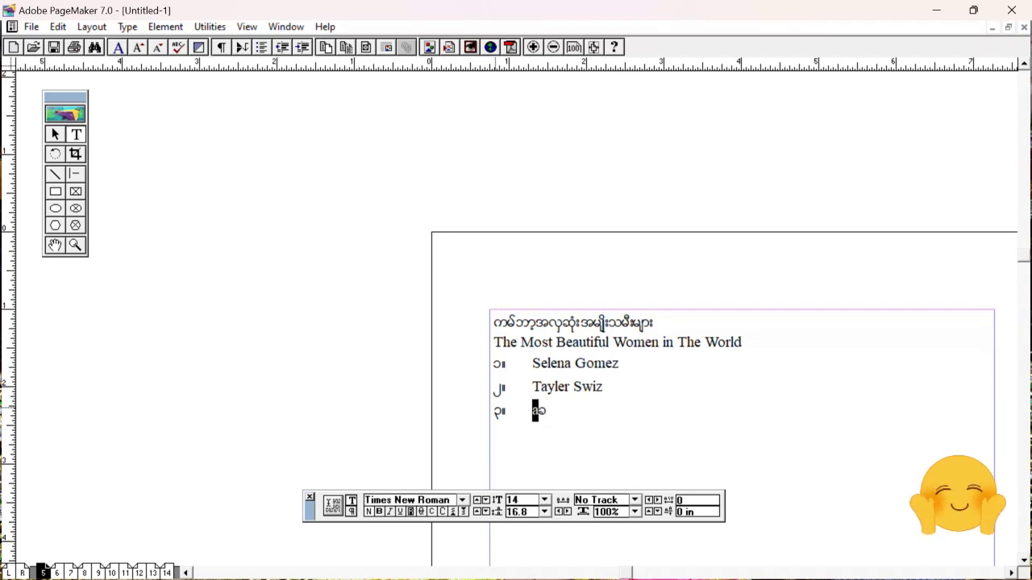
pyautogui.write('Beyonc')
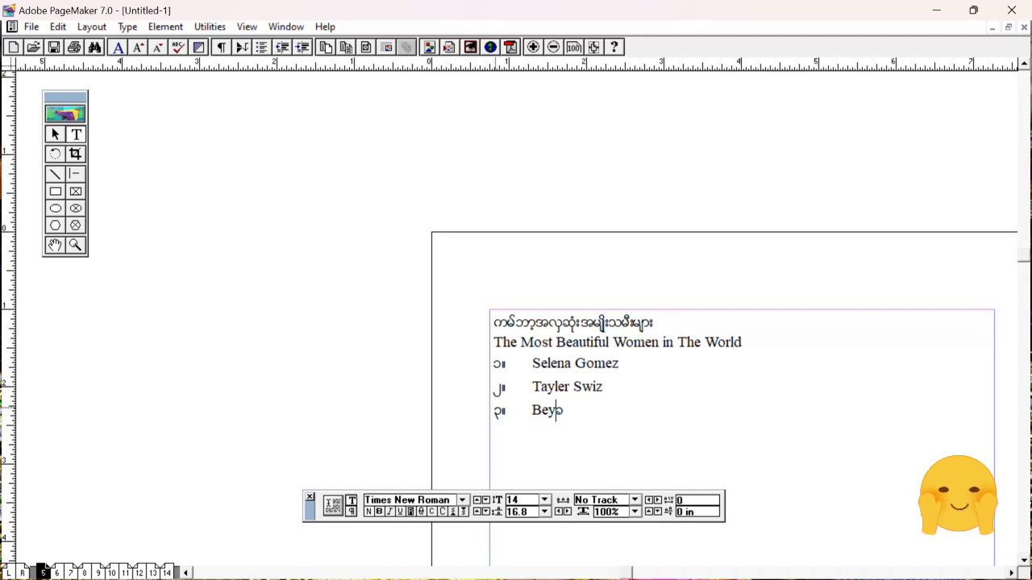
pyautogui.write('e')
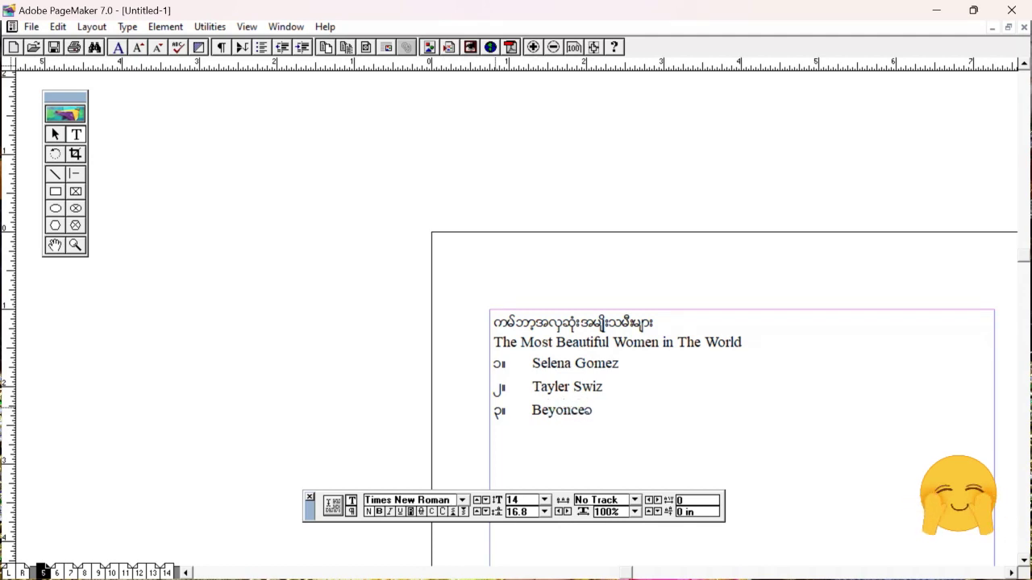
# Start the fourth list line with the Burmese number "၄။", followed by a tab and "aခ".
pyautogui.press('Return')
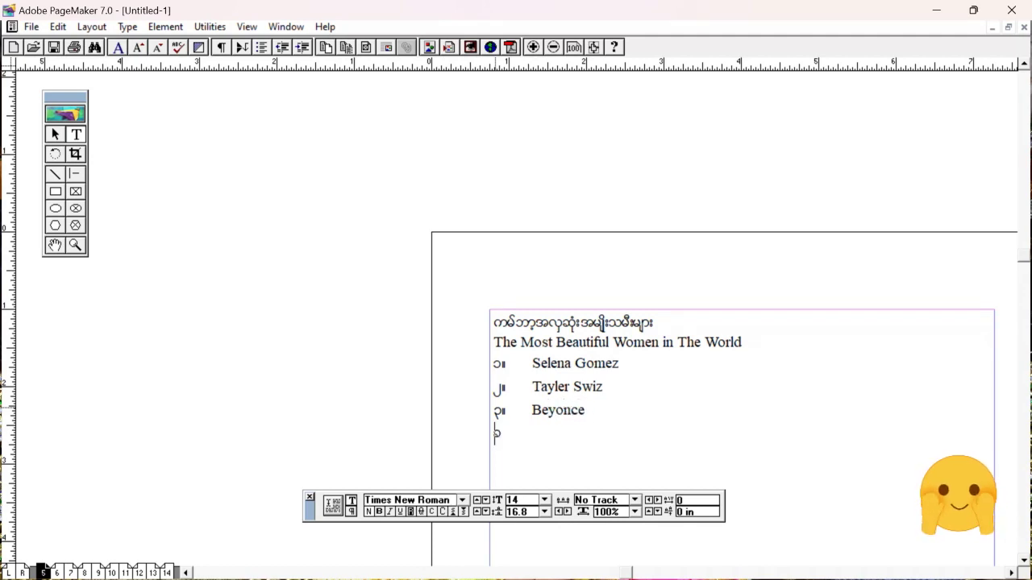
pyautogui.write('4/')
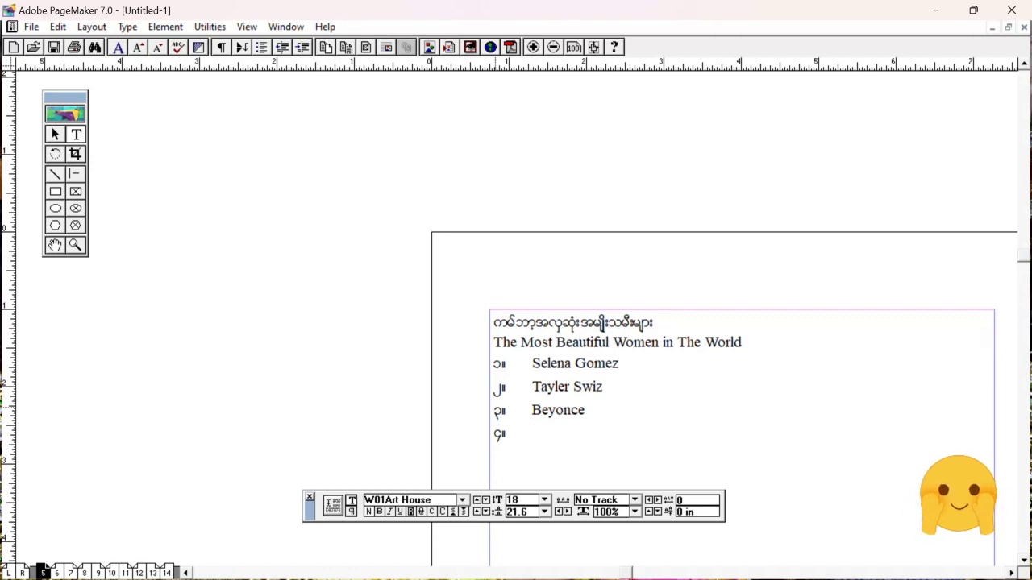
pyautogui.write('a')
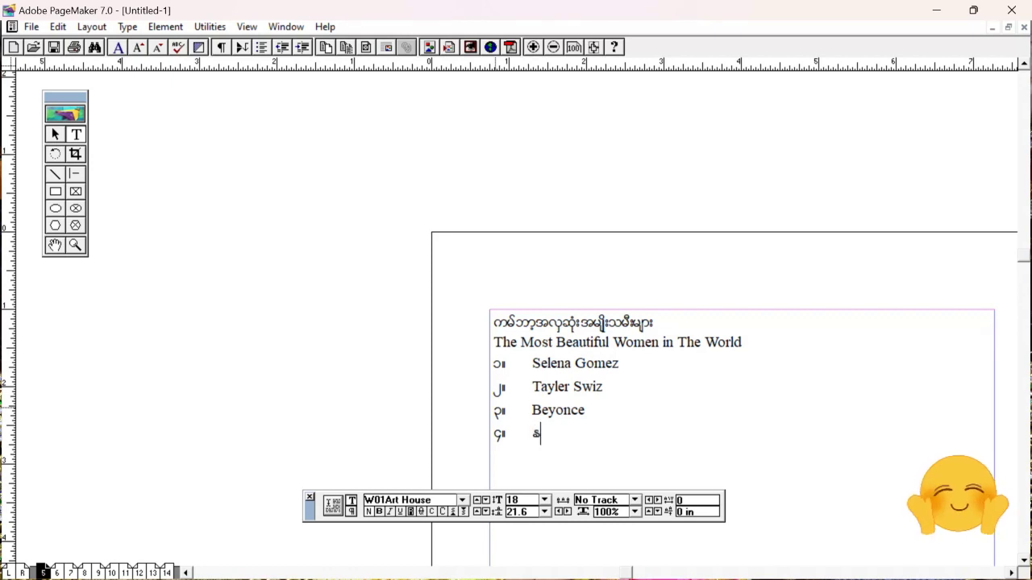
pyautogui.press('BackSpace')
pyautogui.write('ab')
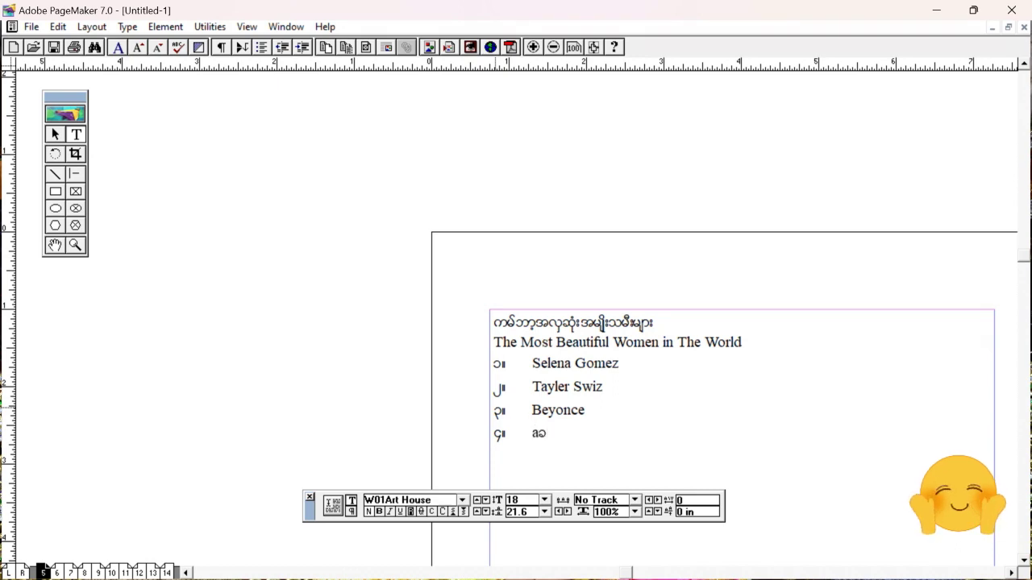
# Replace the letter "a" after the list number "၄။" with "etc..." and start a new line below it.
pyautogui.press('Left')
pyautogui.press('BackSpace')
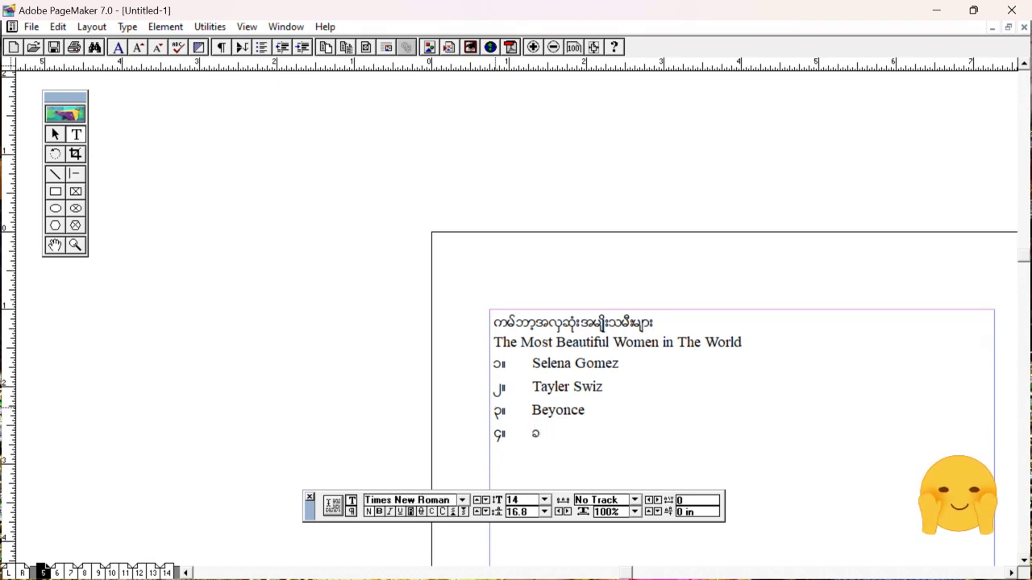
pyautogui.write('etc...')
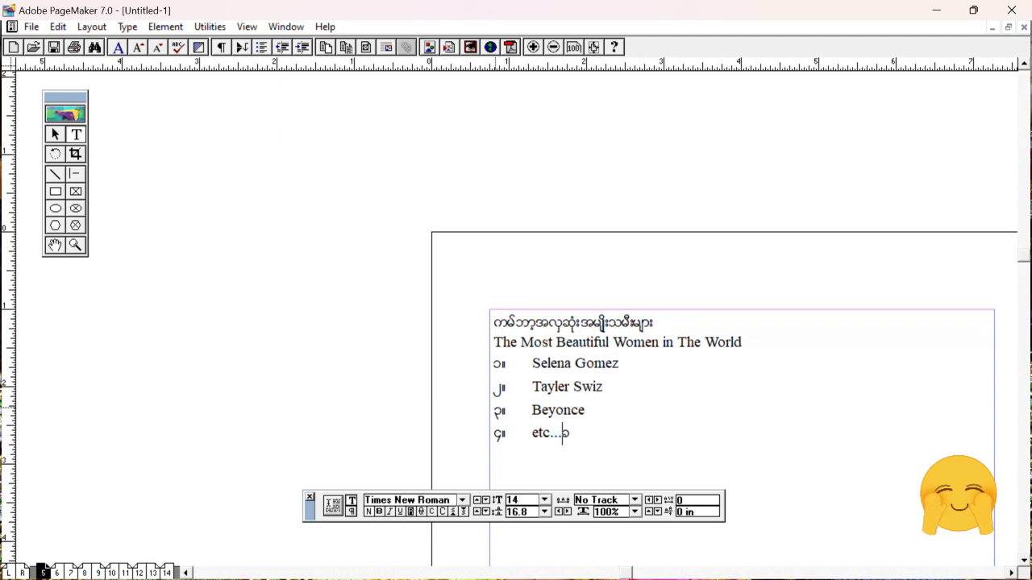
pyautogui.press('Return')
# Move the text block to the page's upper-left margin corner and stretch its lower-right corner to the right margin.
pyautogui.click(55, 136)
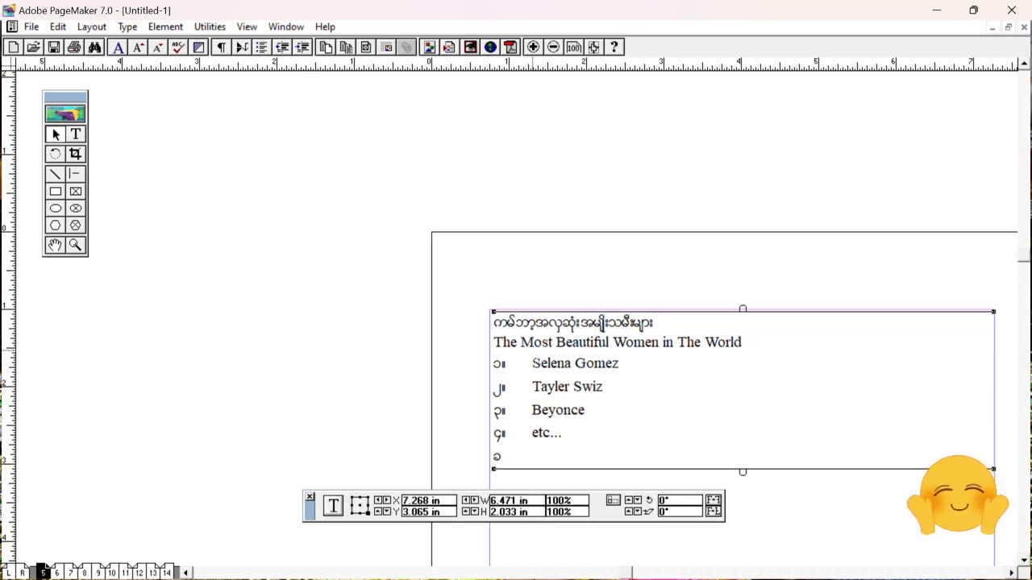
pyautogui.moveTo(532, 353); pyautogui.dragTo(529, 362)
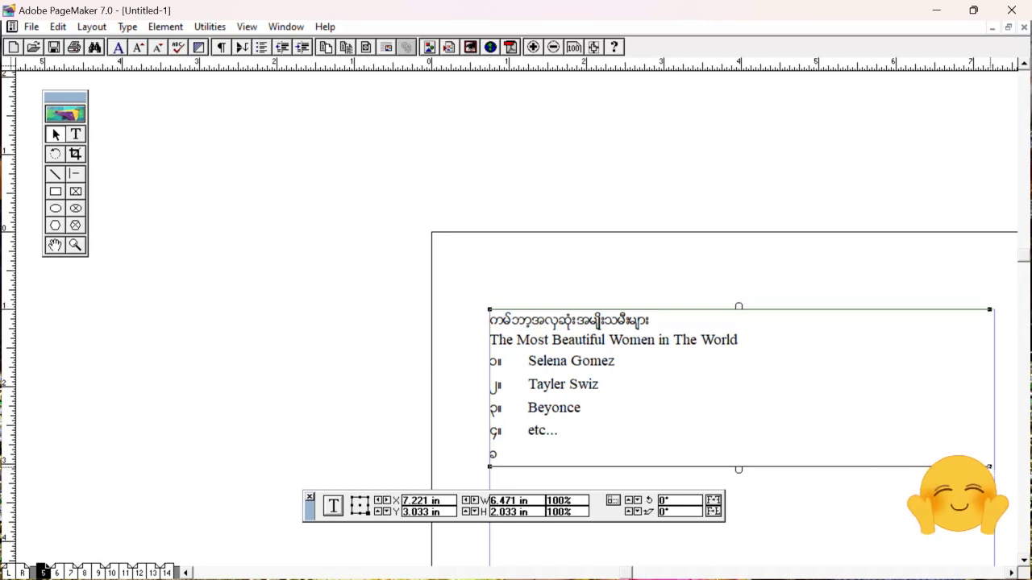
pyautogui.moveTo(989, 467); pyautogui.dragTo(993, 484)
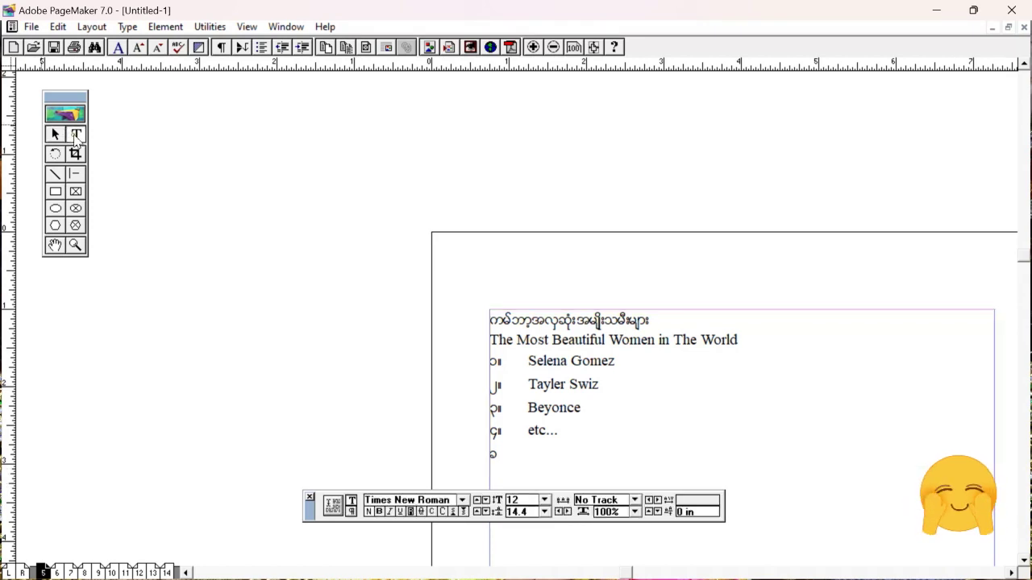
# Center the Burmese heading and the English heading "The Most Beautiful Women in The World" within the text block.
pyautogui.click(75, 135)
pyautogui.click(574, 320)
pyautogui.scroll(-1, 574, 319)
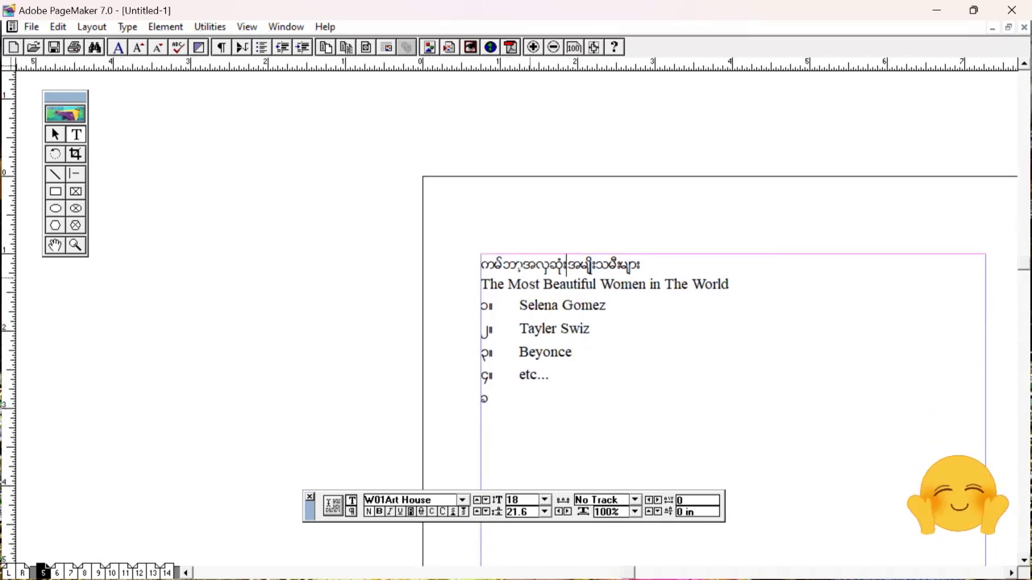
pyautogui.click(483, 266)
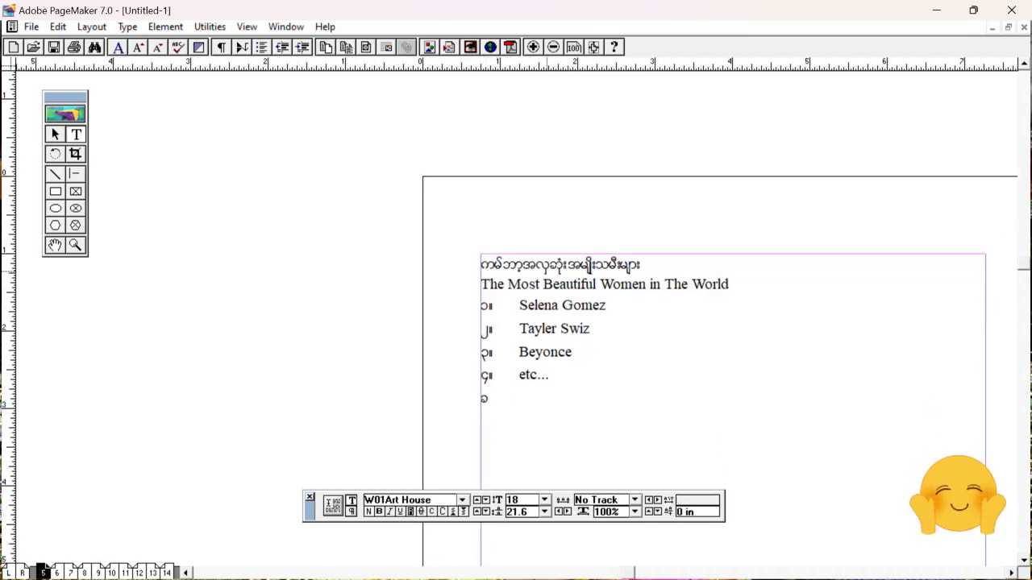
pyautogui.keyDown('shift'); pyautogui.click(529, 284); pyautogui.keyUp('shift')
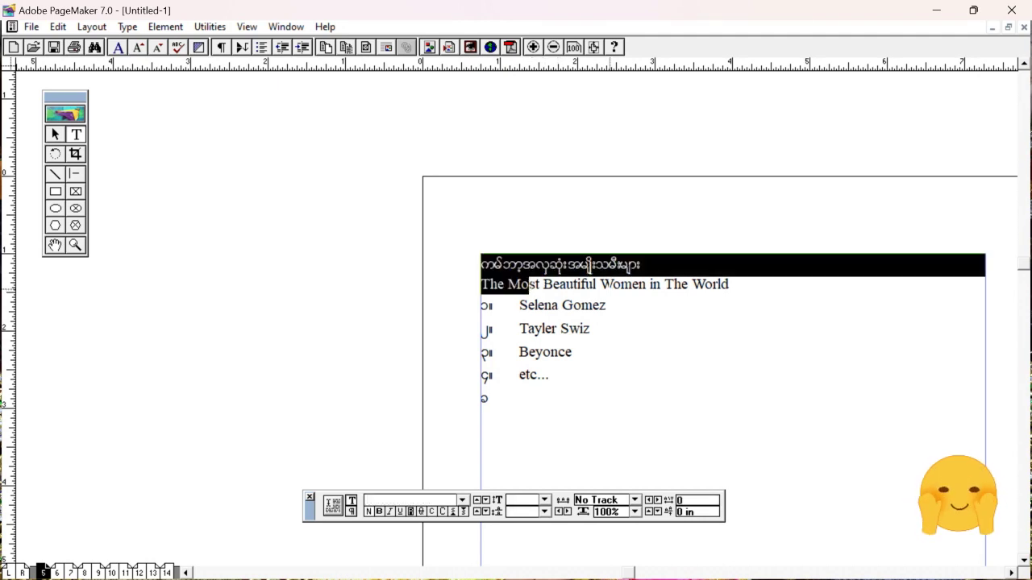
pyautogui.moveTo(522, 266); pyautogui.dragTo(730, 285)
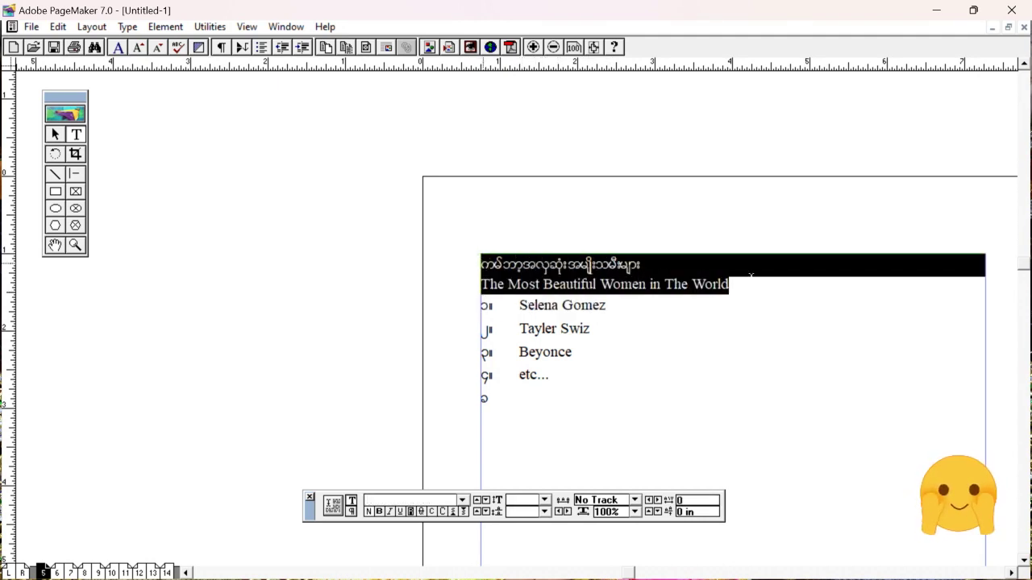
pyautogui.click(484, 266)
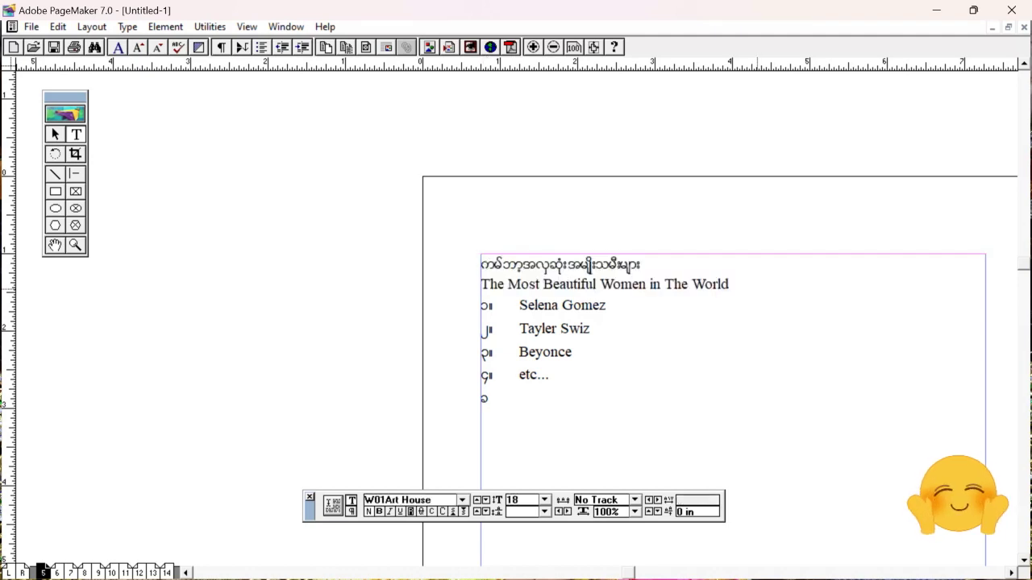
pyautogui.moveTo(483, 266); pyautogui.dragTo(758, 288)
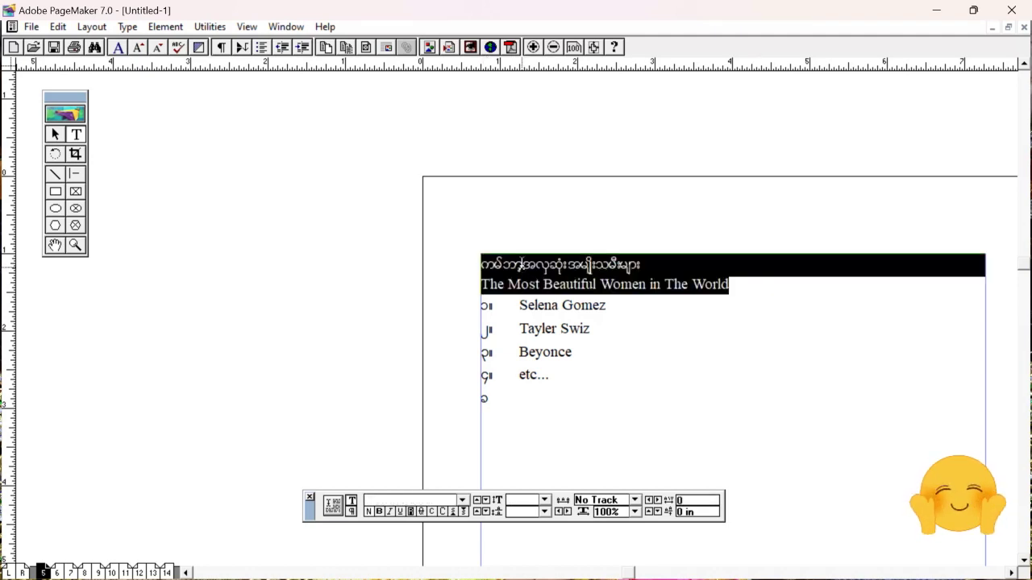
pyautogui.hotkey('ctrl', 'shift', 'c')
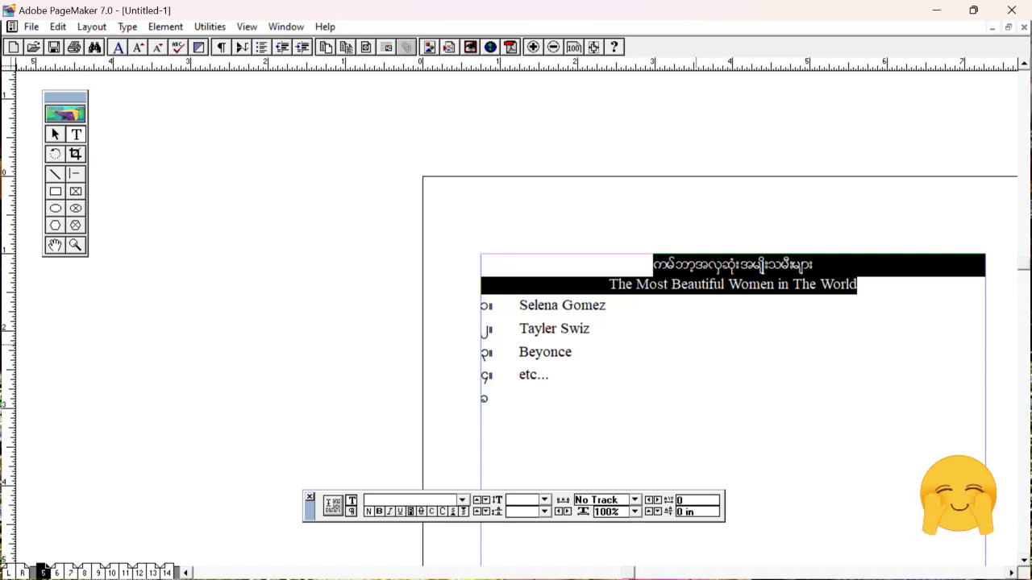
pyautogui.click(650, 265)
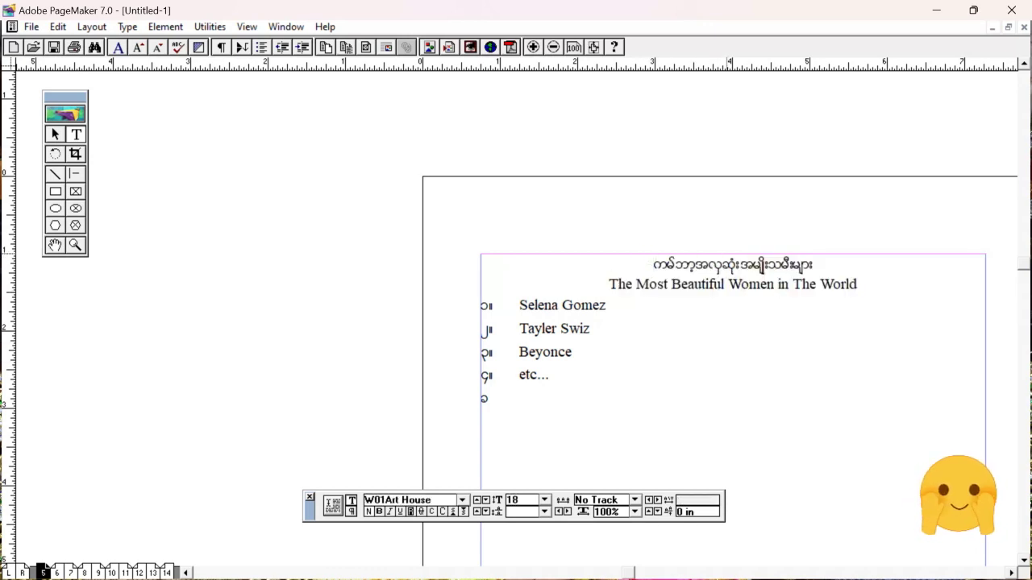
# Set the font size of the Burmese heading line to 36.
pyautogui.keyDown('shift'); pyautogui.click(850, 265); pyautogui.keyUp('shift')
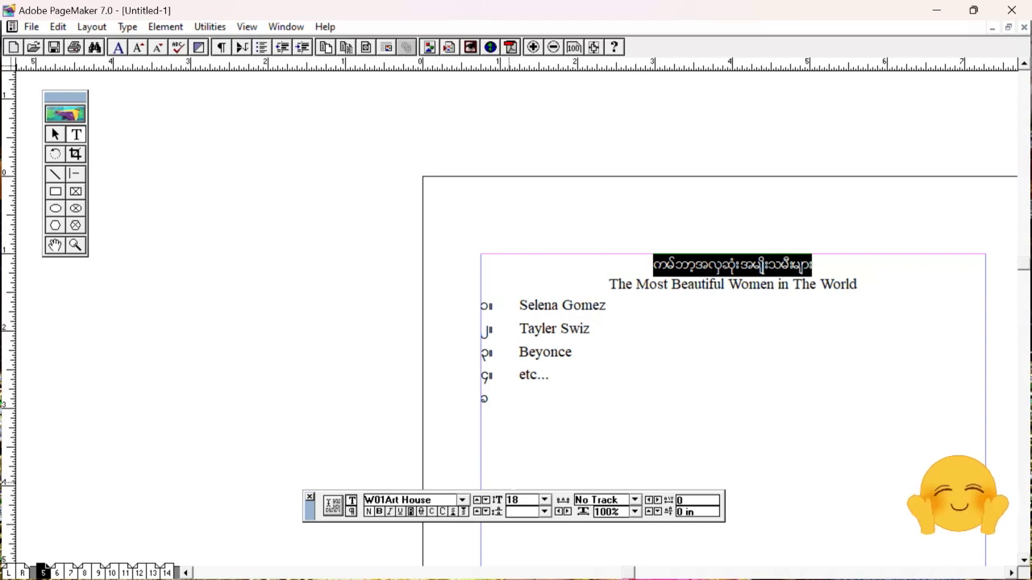
pyautogui.doubleClick(524, 501)
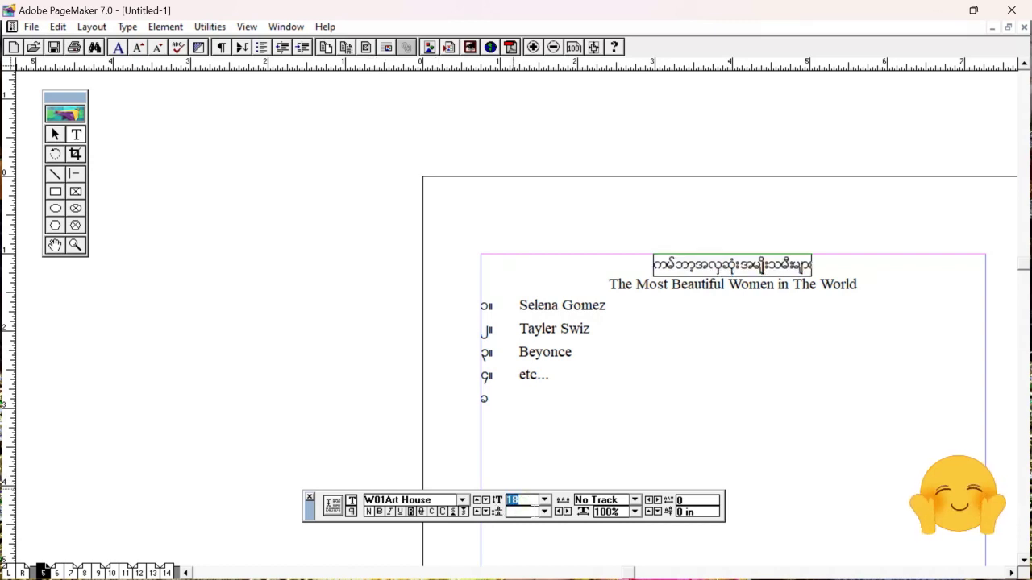
pyautogui.write('36')
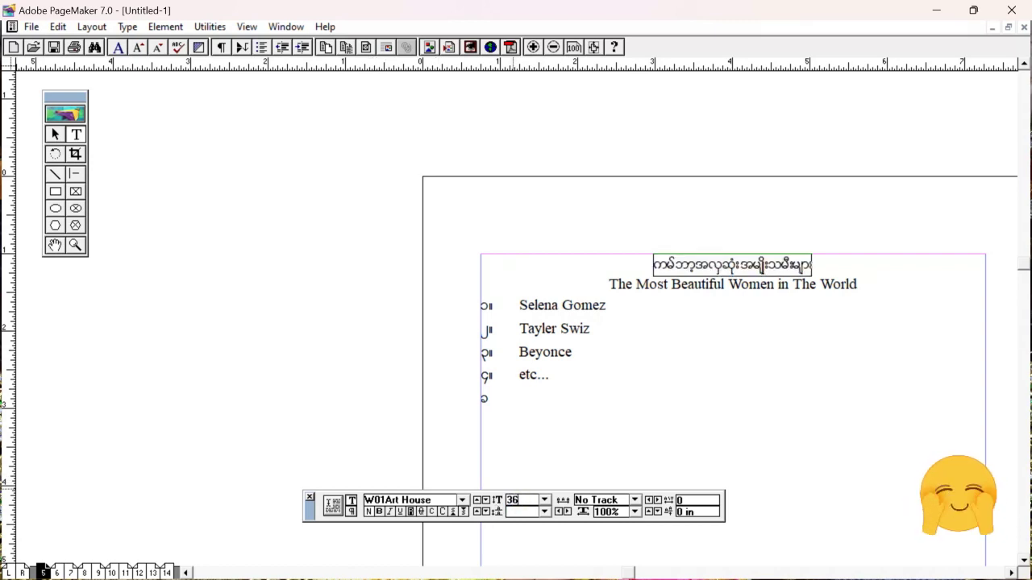
pyautogui.press('Return')
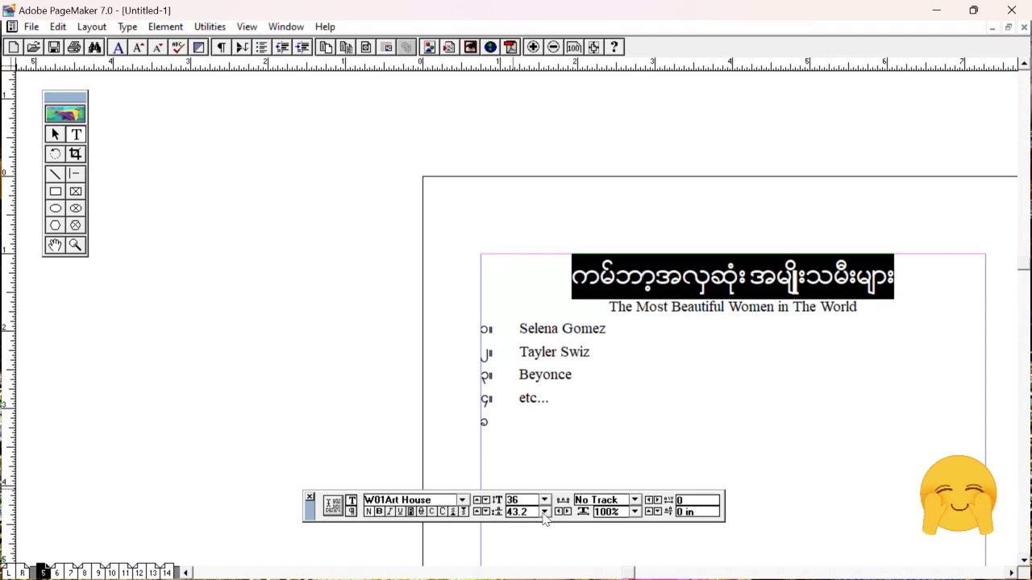
# Enlarge the English heading "The Most Beautiful Women in The World", trying font size 28 and settling on 24.
pyautogui.click(600, 307)
pyautogui.moveTo(602, 307); pyautogui.dragTo(857, 307)
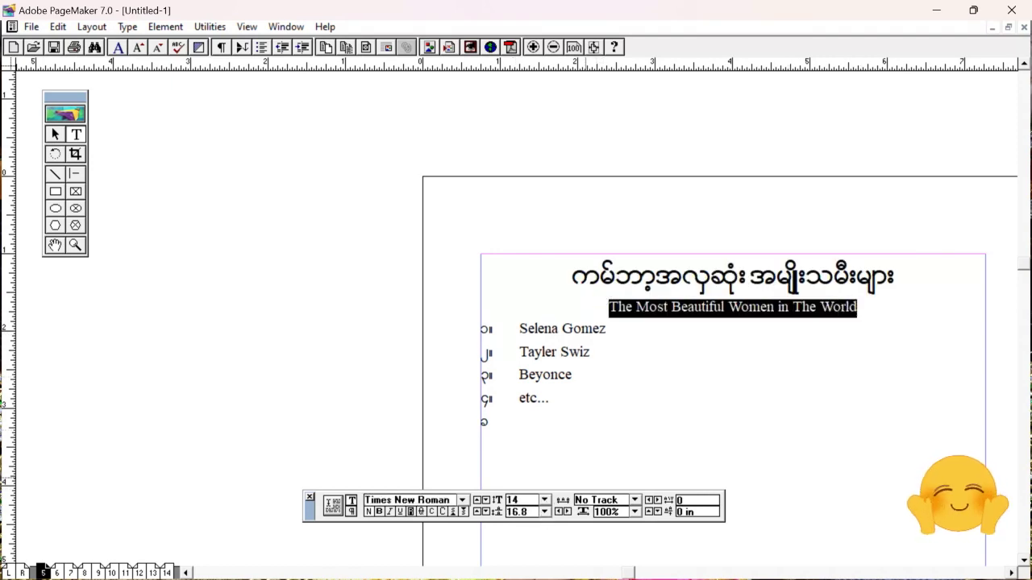
pyautogui.click(520, 502)
pyautogui.write('2')
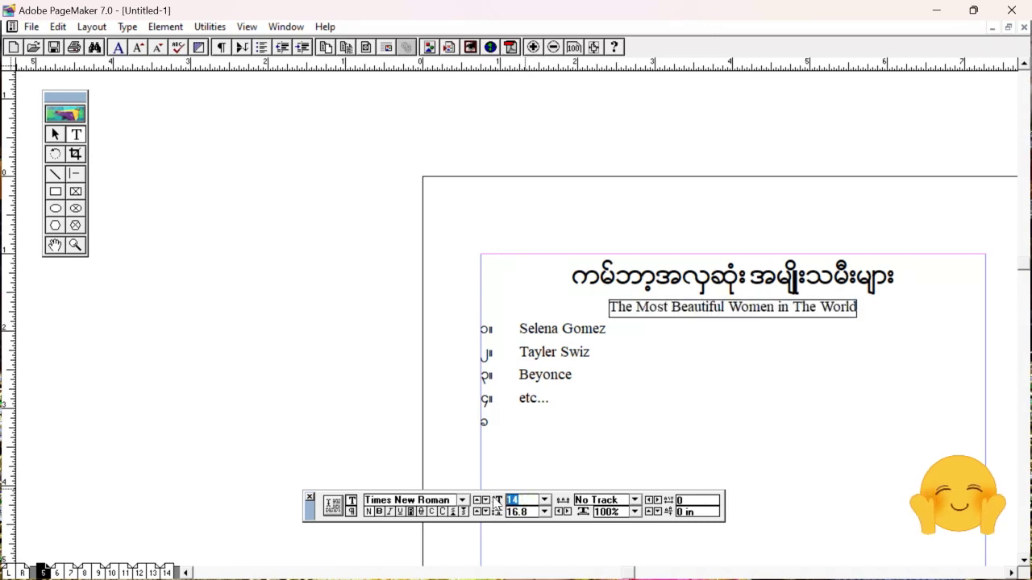
pyautogui.write('8')
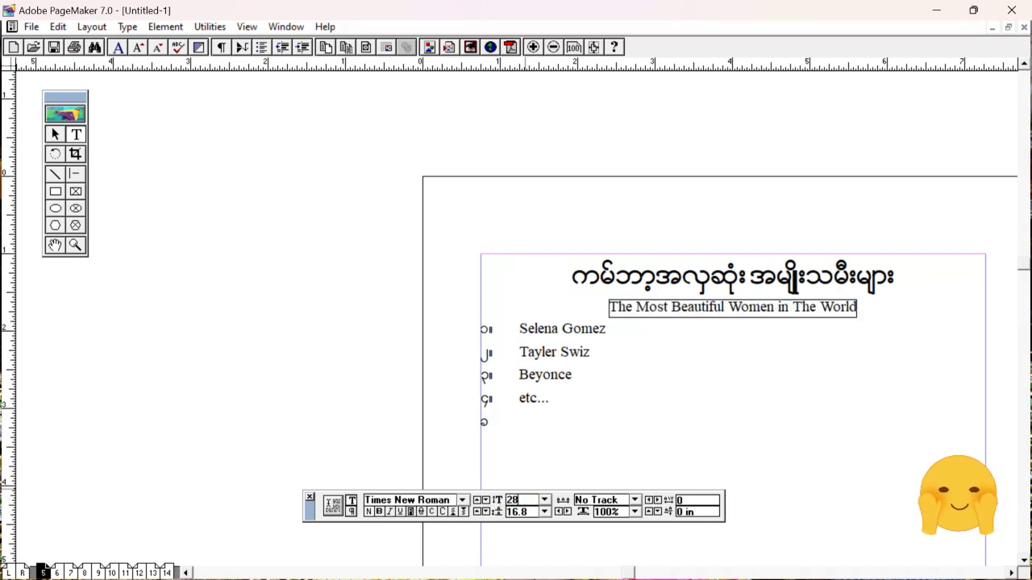
pyautogui.press('Return')
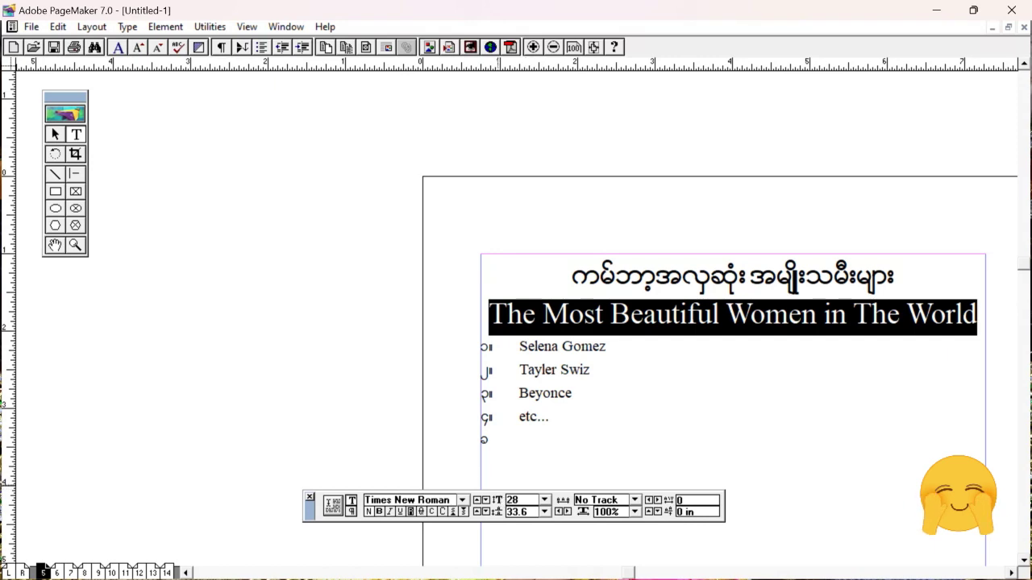
pyautogui.doubleClick(513, 505)
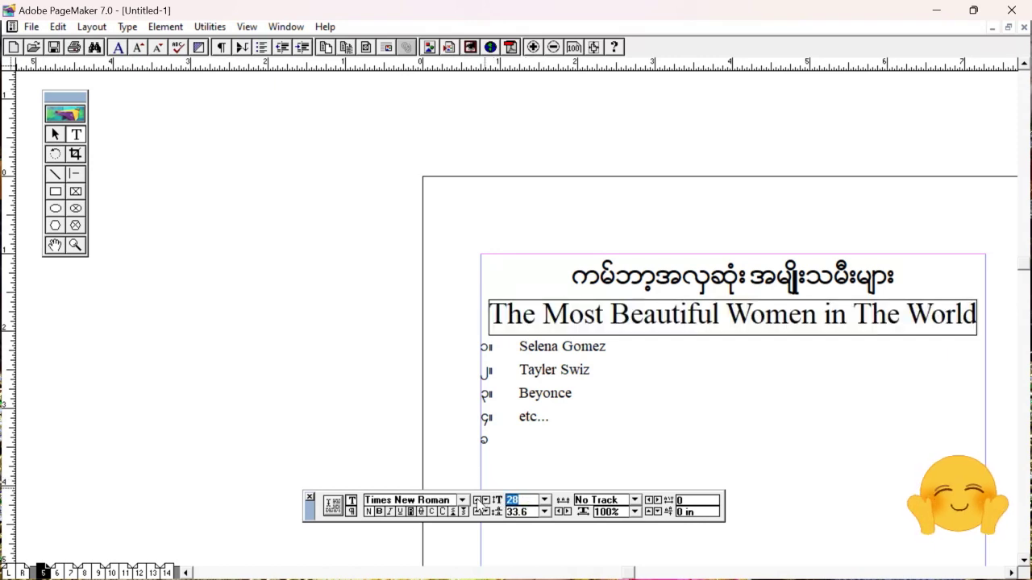
pyautogui.write('24')
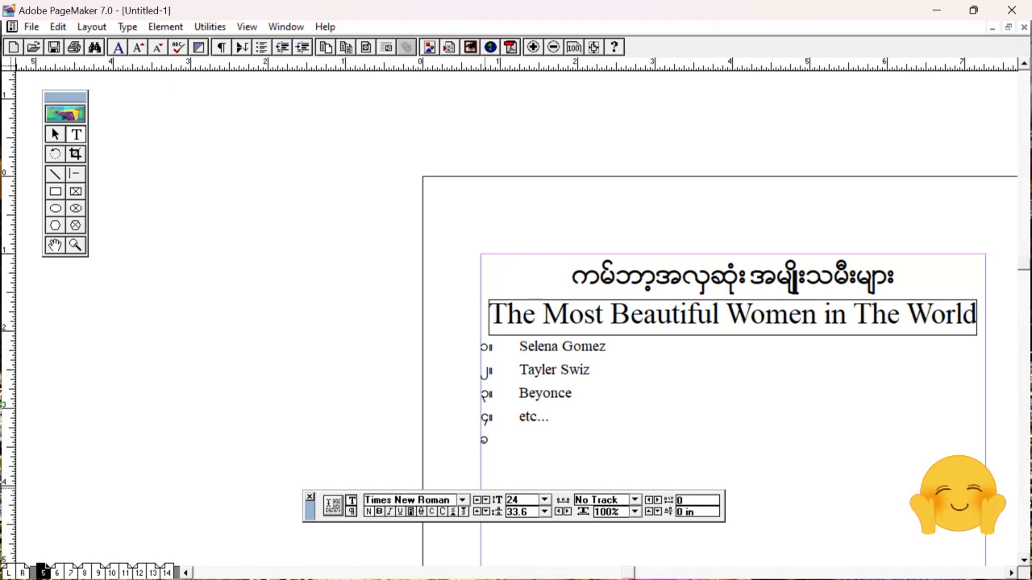
pyautogui.press('Return')
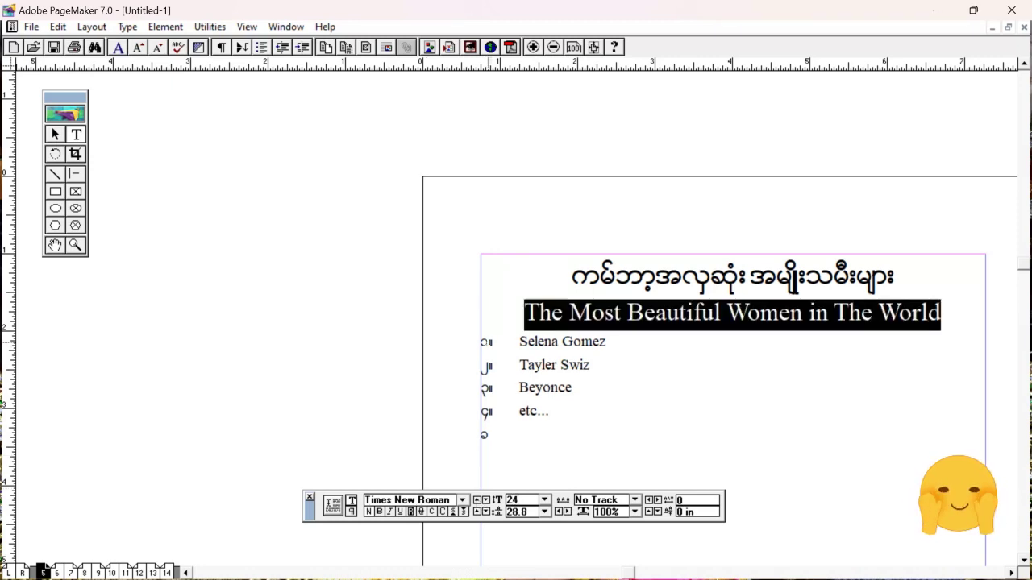
# Insert a blank line between the English heading and the first item of the numbered list.
pyautogui.click(481, 342)
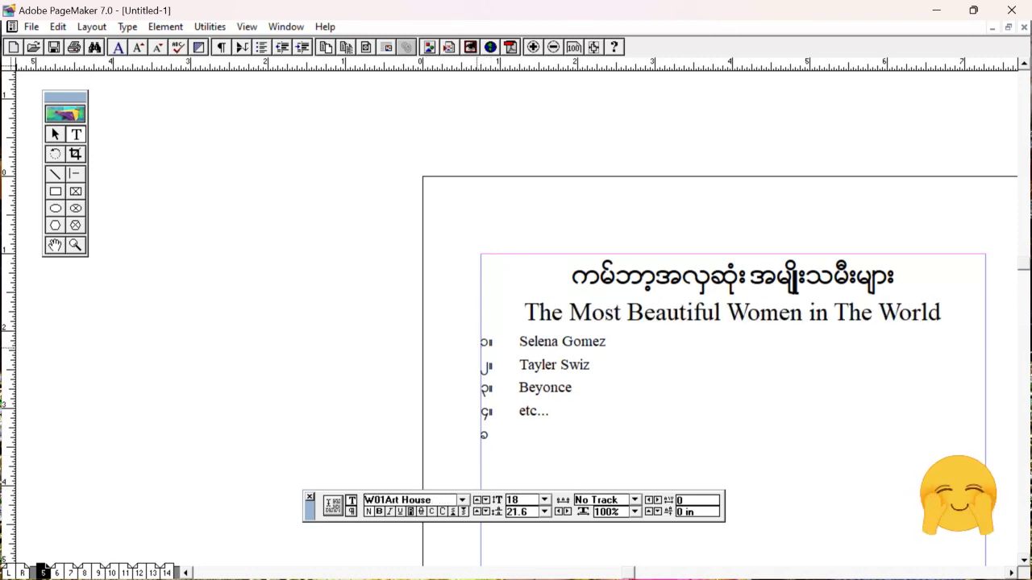
pyautogui.press('Return')
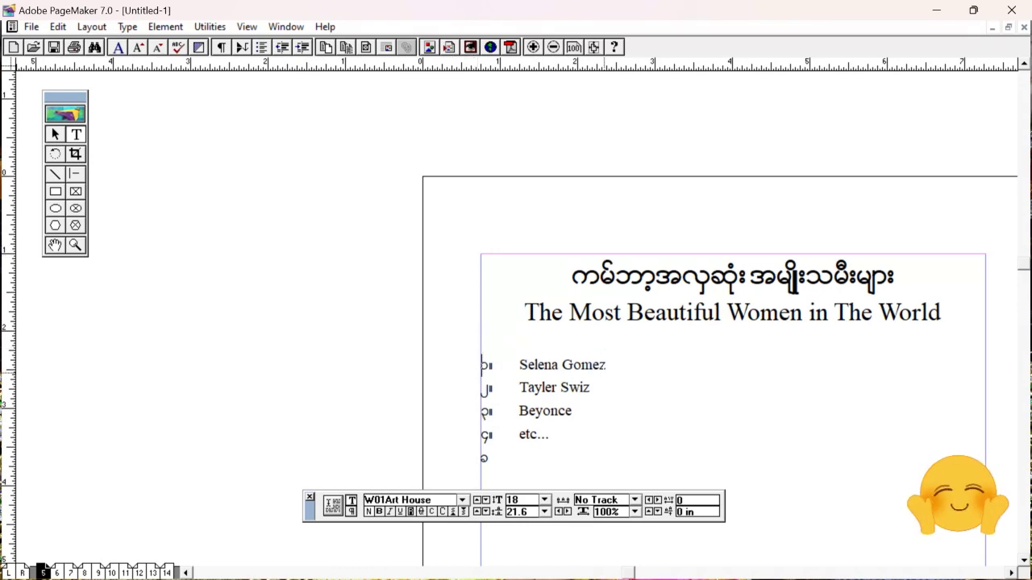
pyautogui.click(604, 364)
pyautogui.middleClick(604, 373)
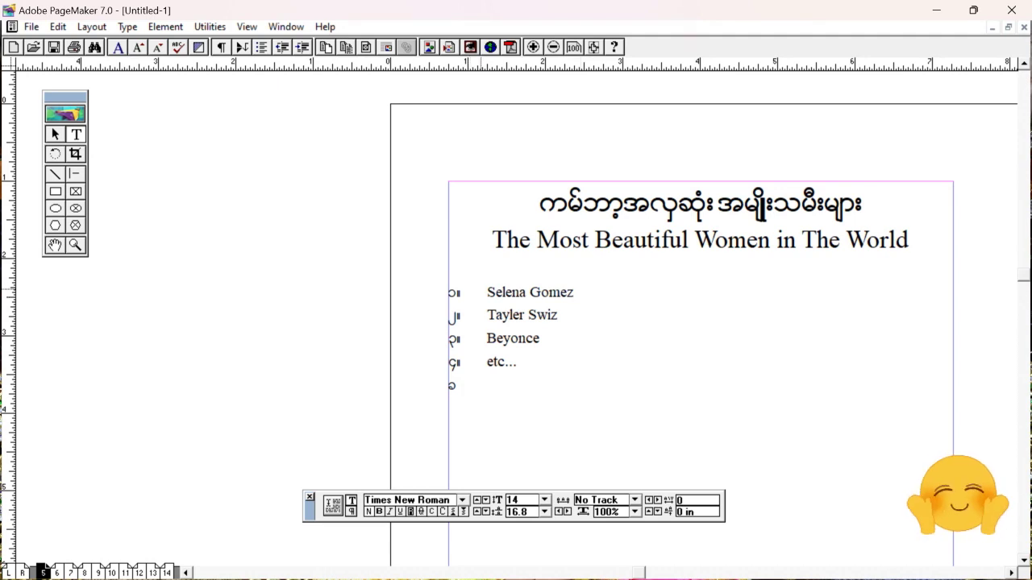
pyautogui.moveTo(488, 294); pyautogui.dragTo(457, 341)
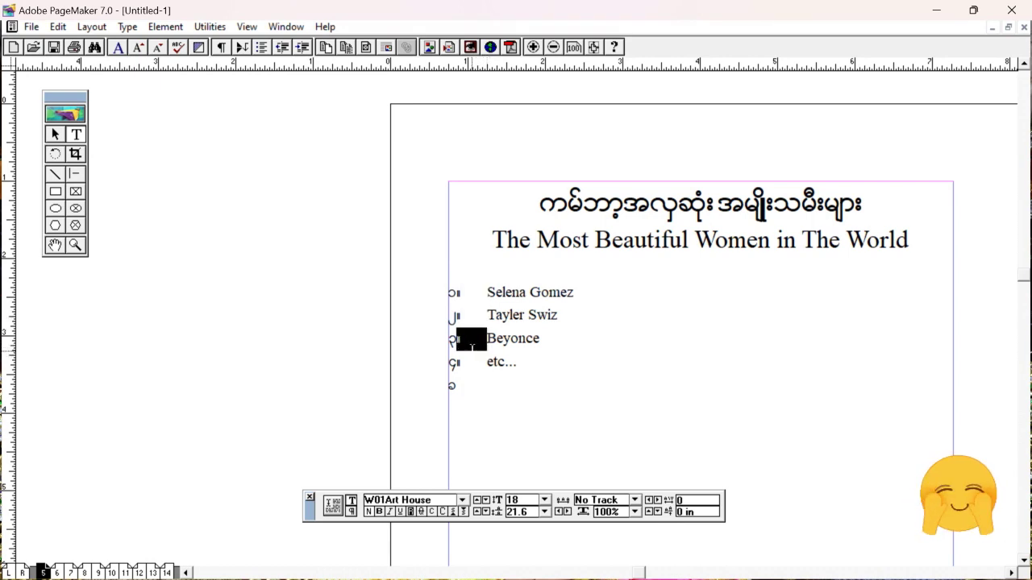
pyautogui.click(473, 362)
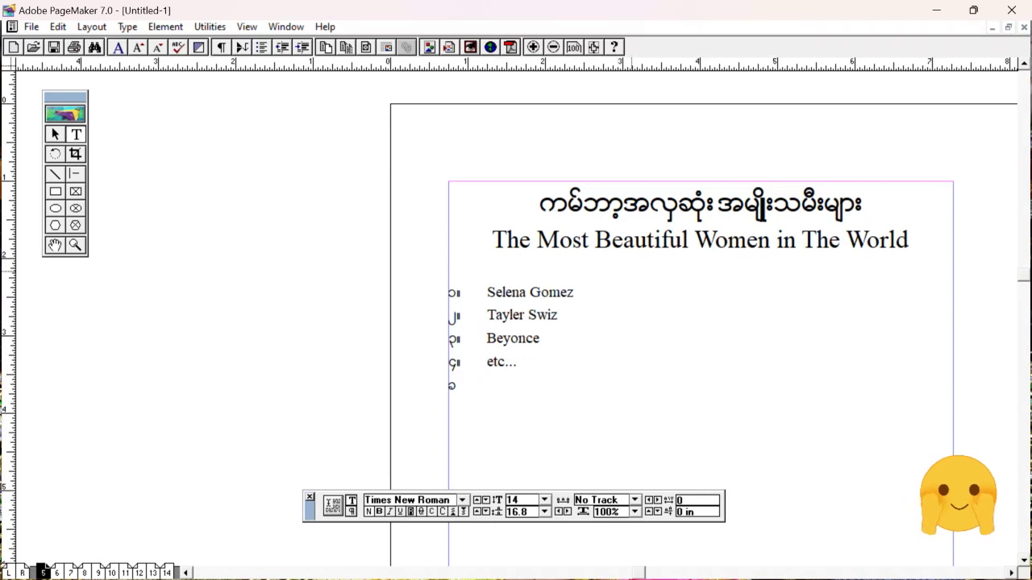
# Try left and right alignment on the Burmese and English headings, and return both to centered.
pyautogui.moveTo(622, 205); pyautogui.dragTo(641, 246)
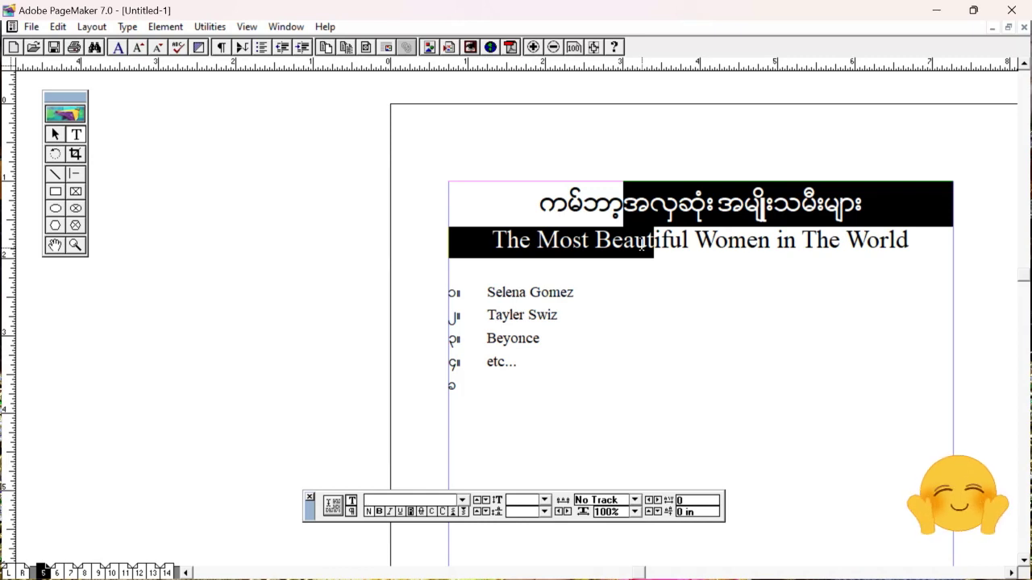
pyautogui.hotkey('ctrl', 'shift', 'l')
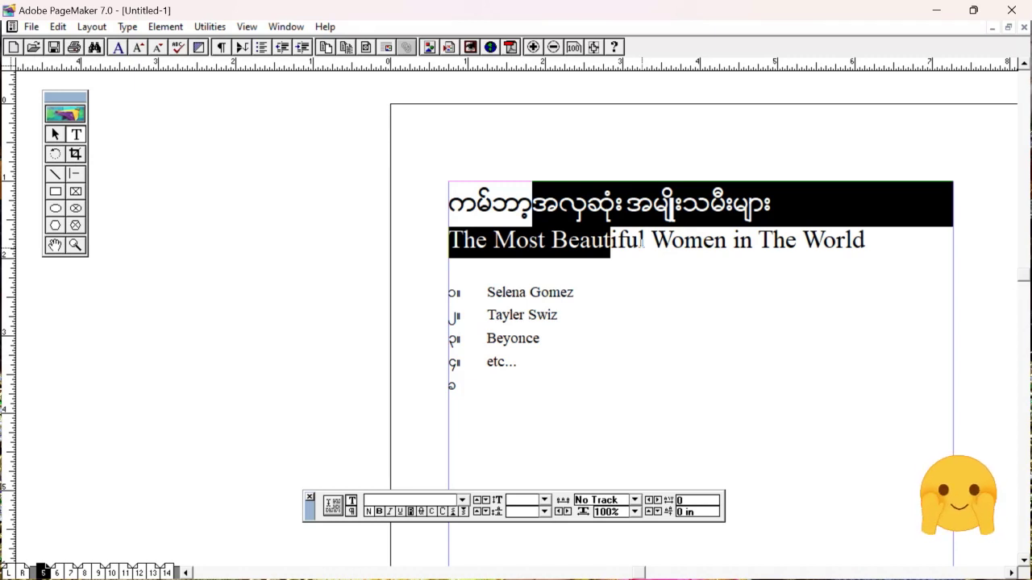
pyautogui.hotkey('ctrl', 'shift', 'r')
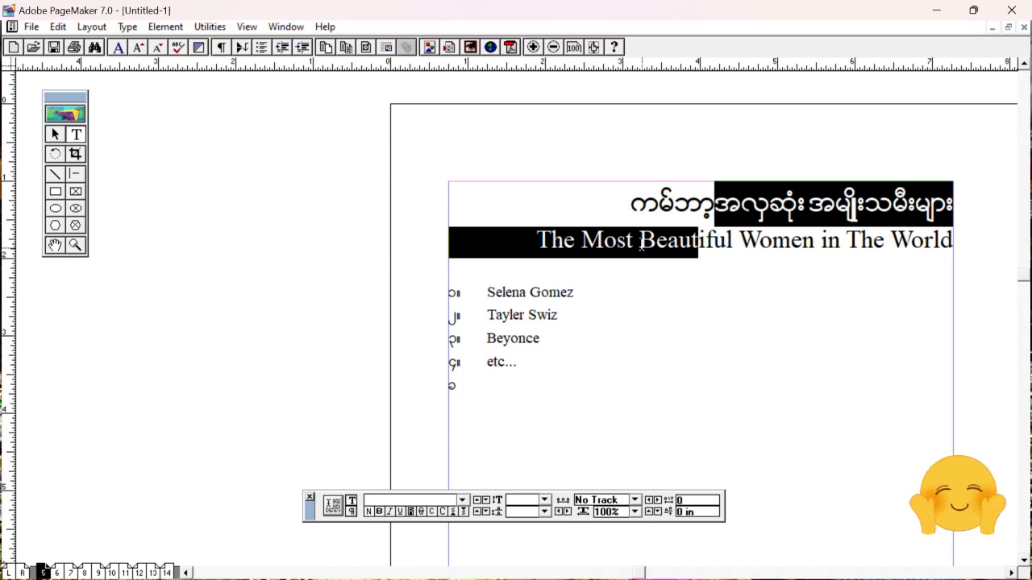
pyautogui.hotkey('ctrl', 'shift', 'c')
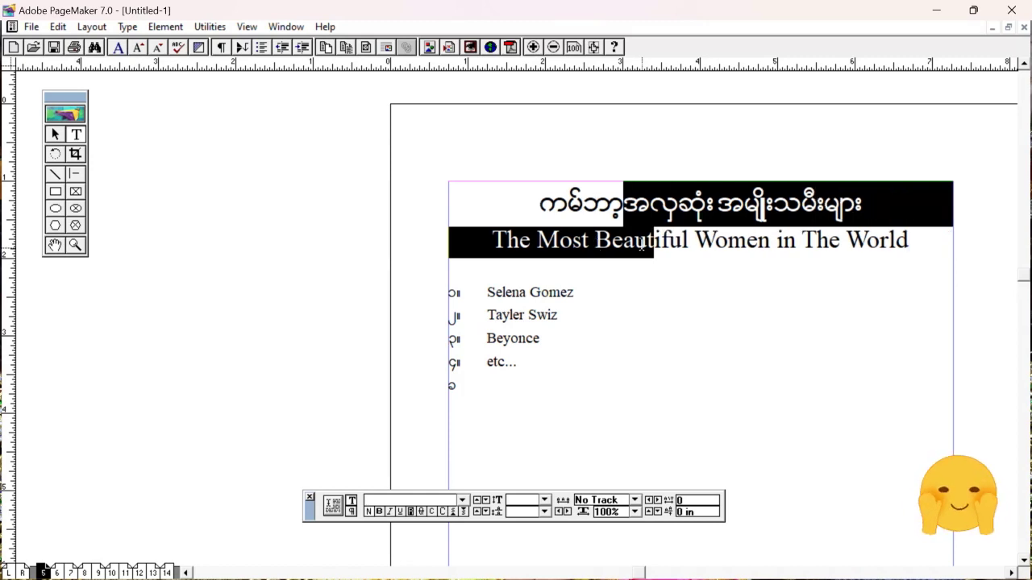